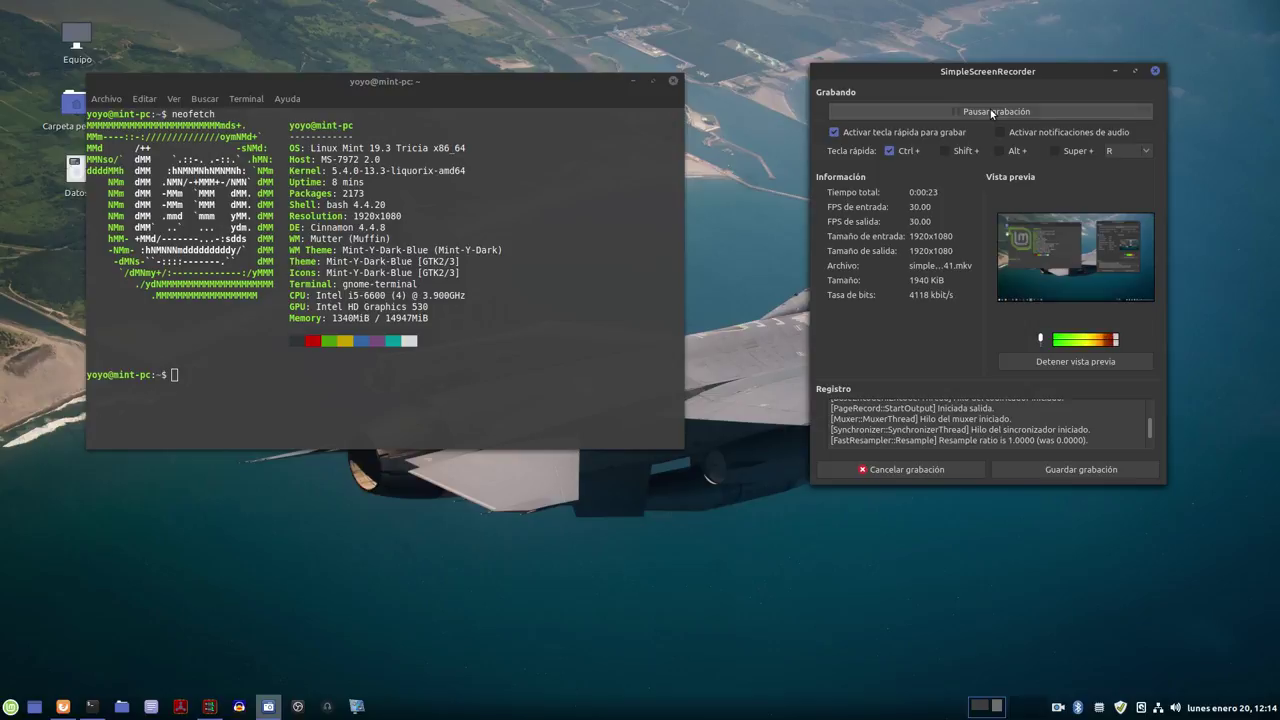
Step: Minimize the SimpleScreenRecorder window to clear it from the desktop
drag(999, 70, 1025, 69)
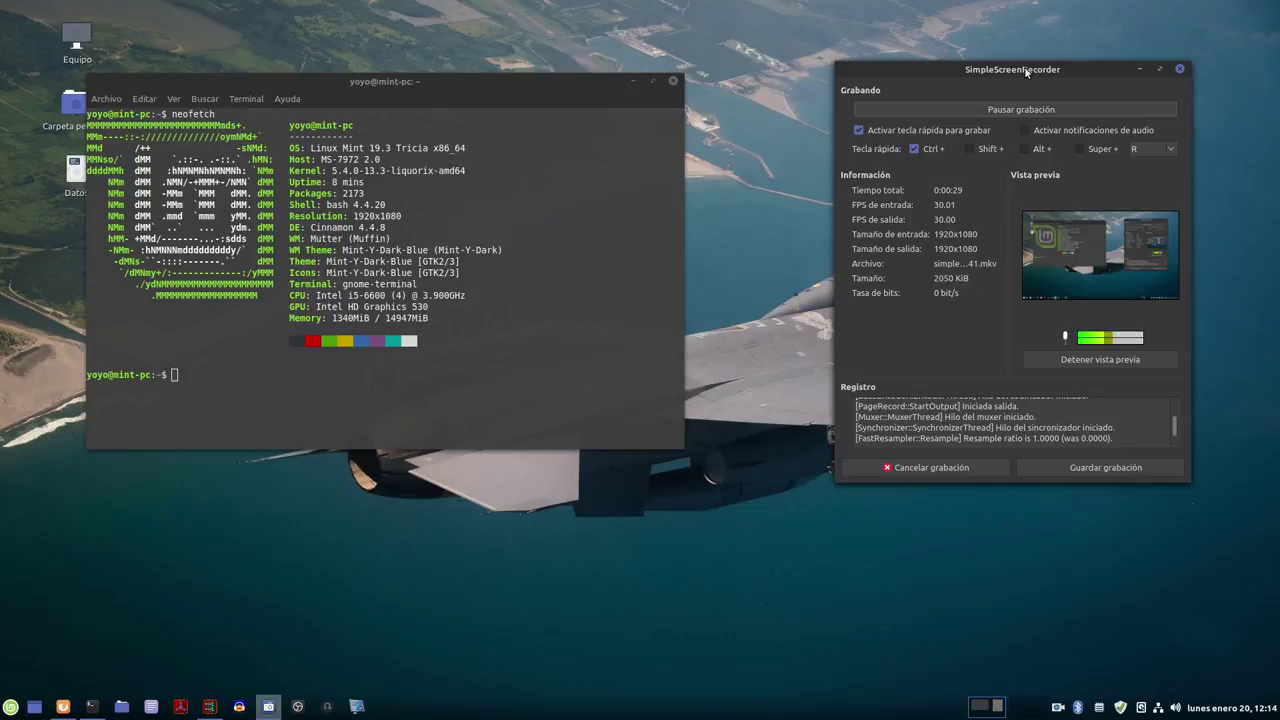
drag(1025, 69, 983, 80)
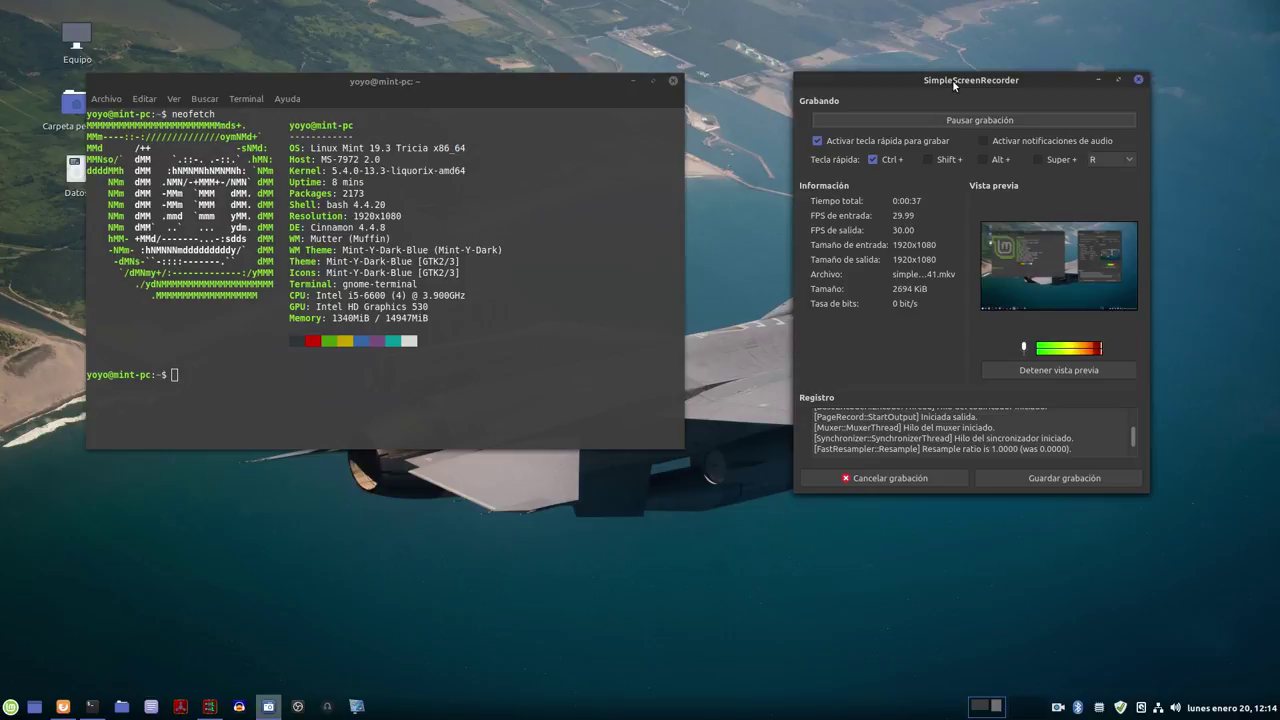
click(1099, 81)
Step: Highlight the kernel version in the terminal's neofetch output, and minimize the terminal window
drag(531, 89, 727, 92)
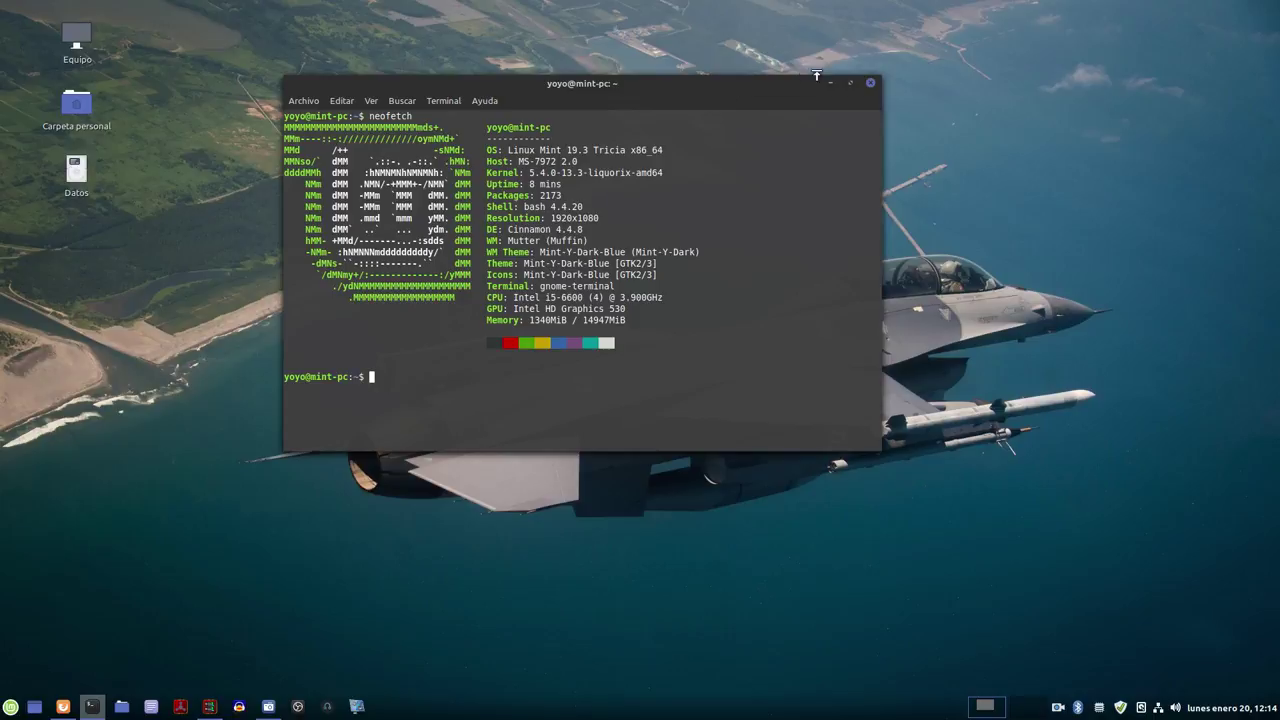
drag(722, 79, 766, 90)
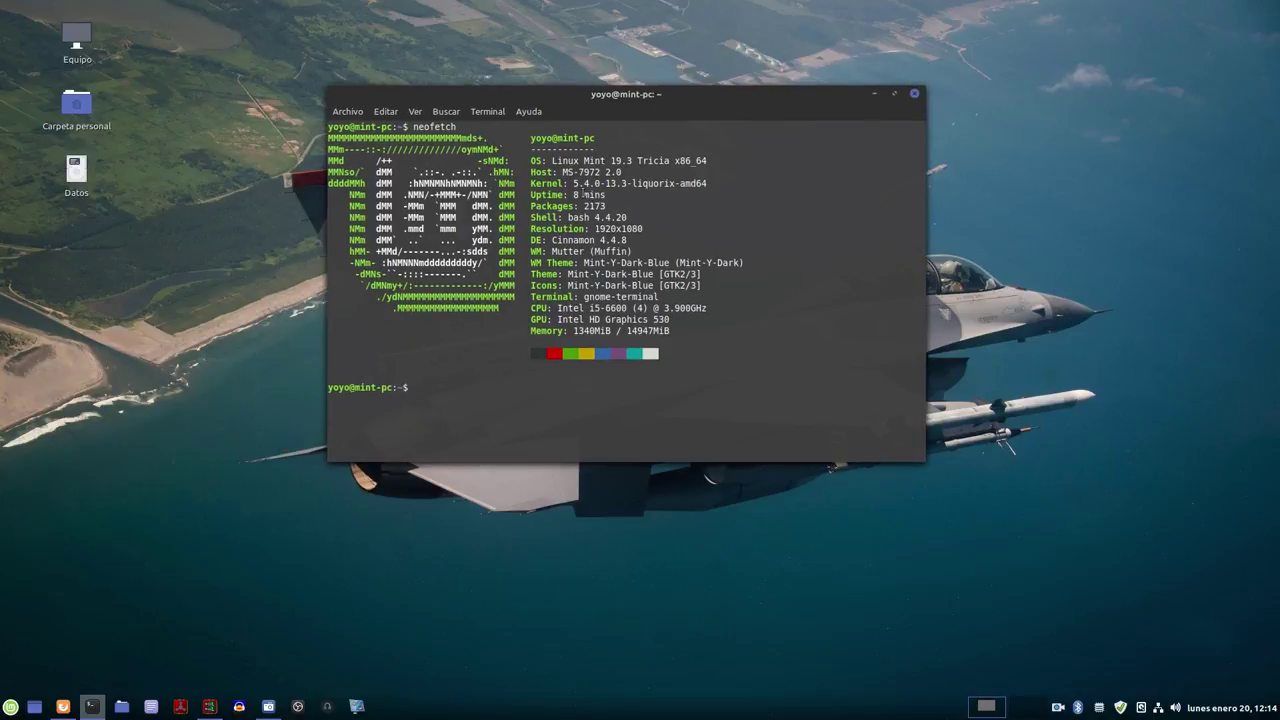
drag(710, 184, 573, 184)
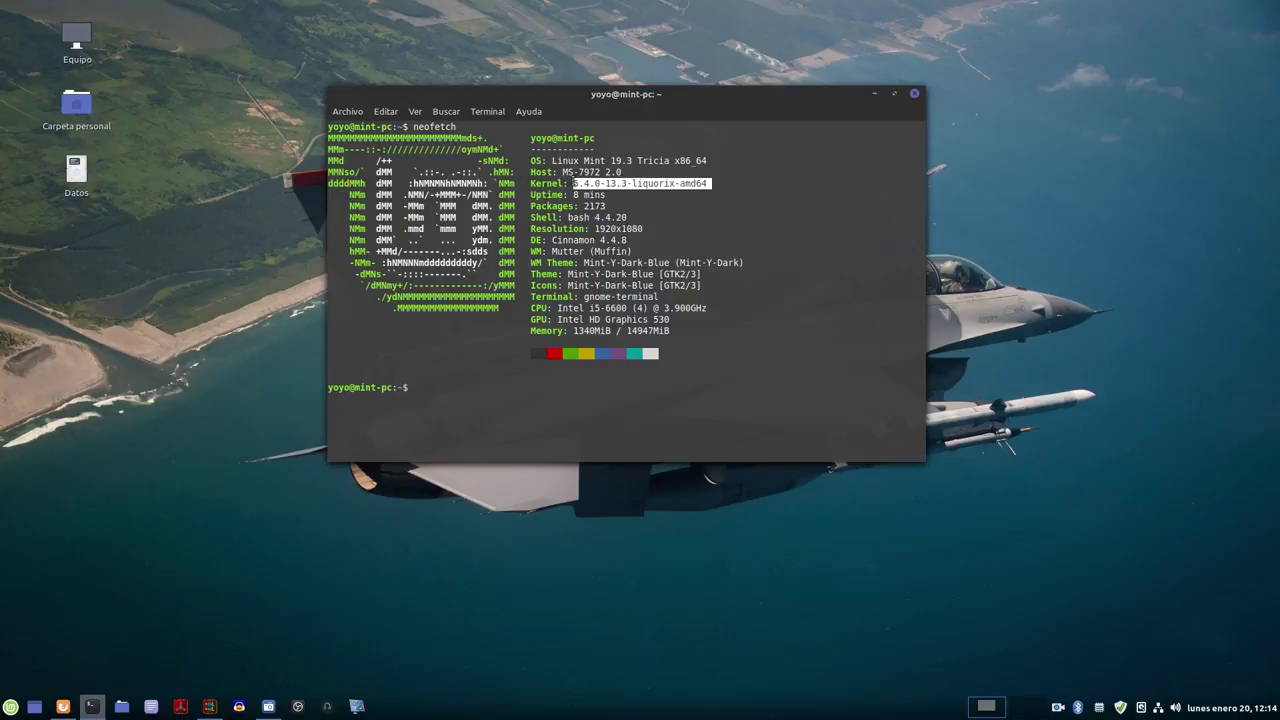
click(874, 94)
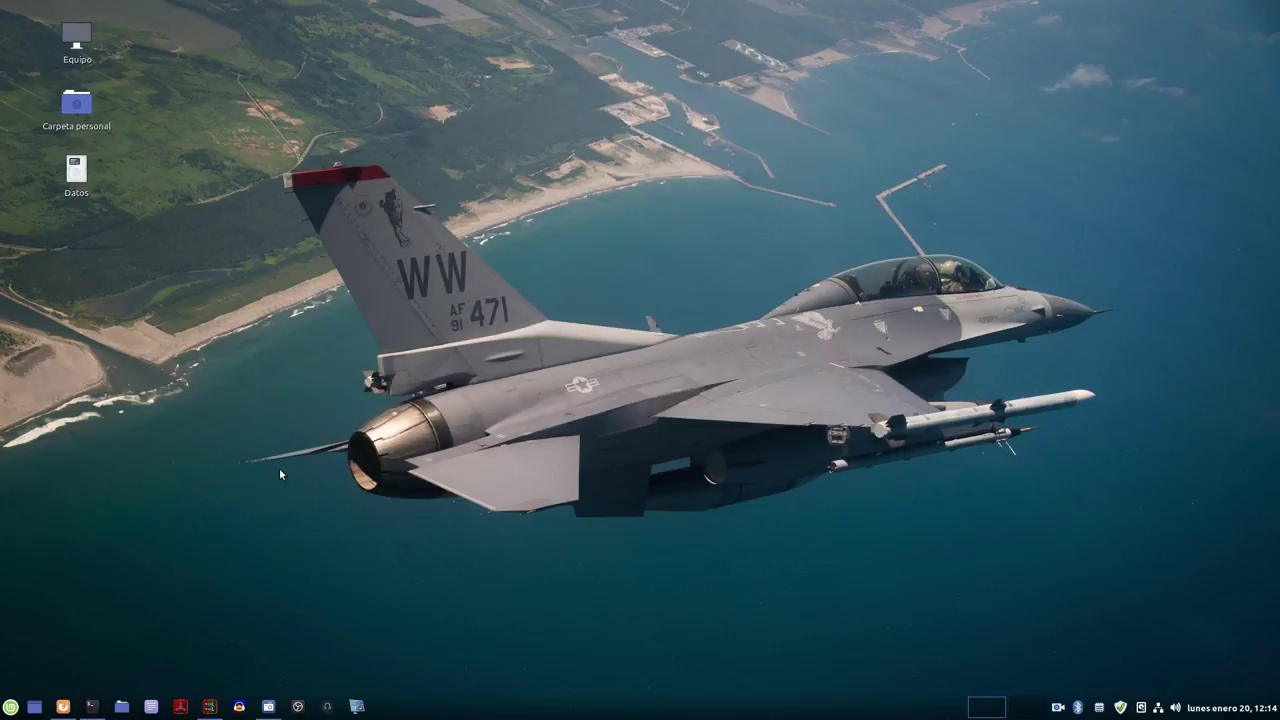
Step: Switch to Firefox and read the vokoscreenNG repository description on GitHub, highlighting the notes on the old version and the rewrite
click(63, 706)
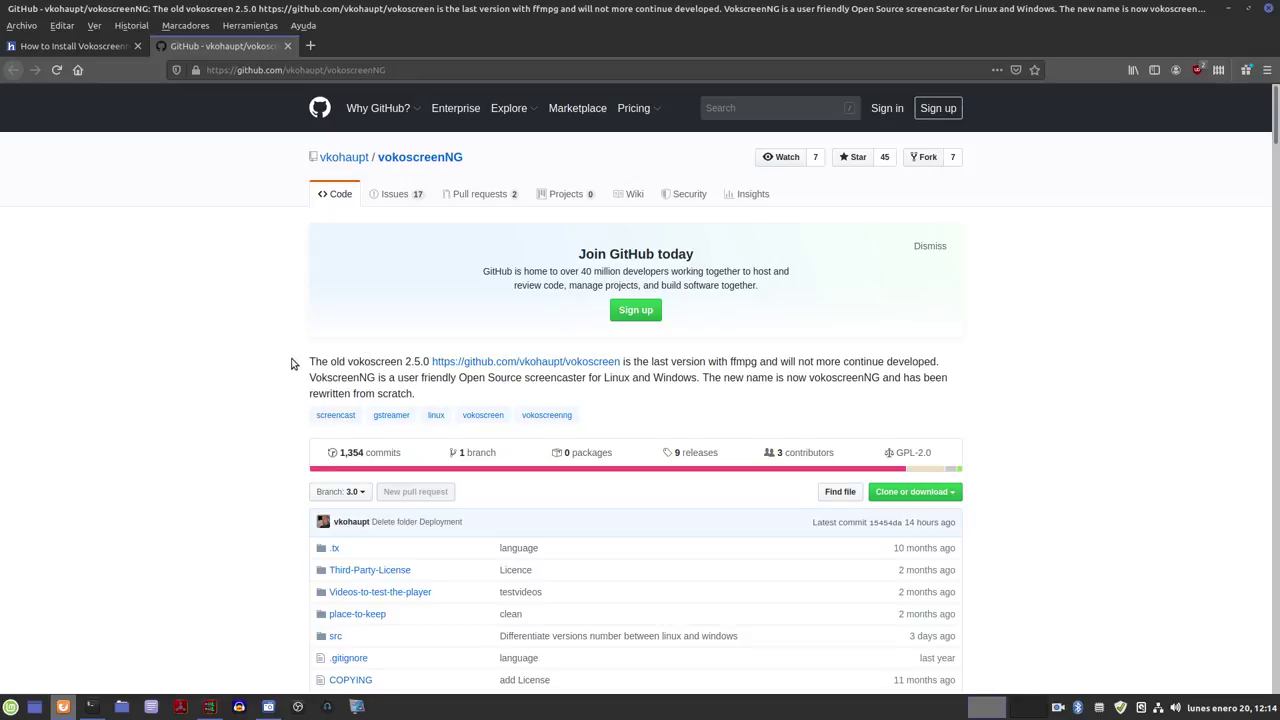
drag(291, 364, 423, 366)
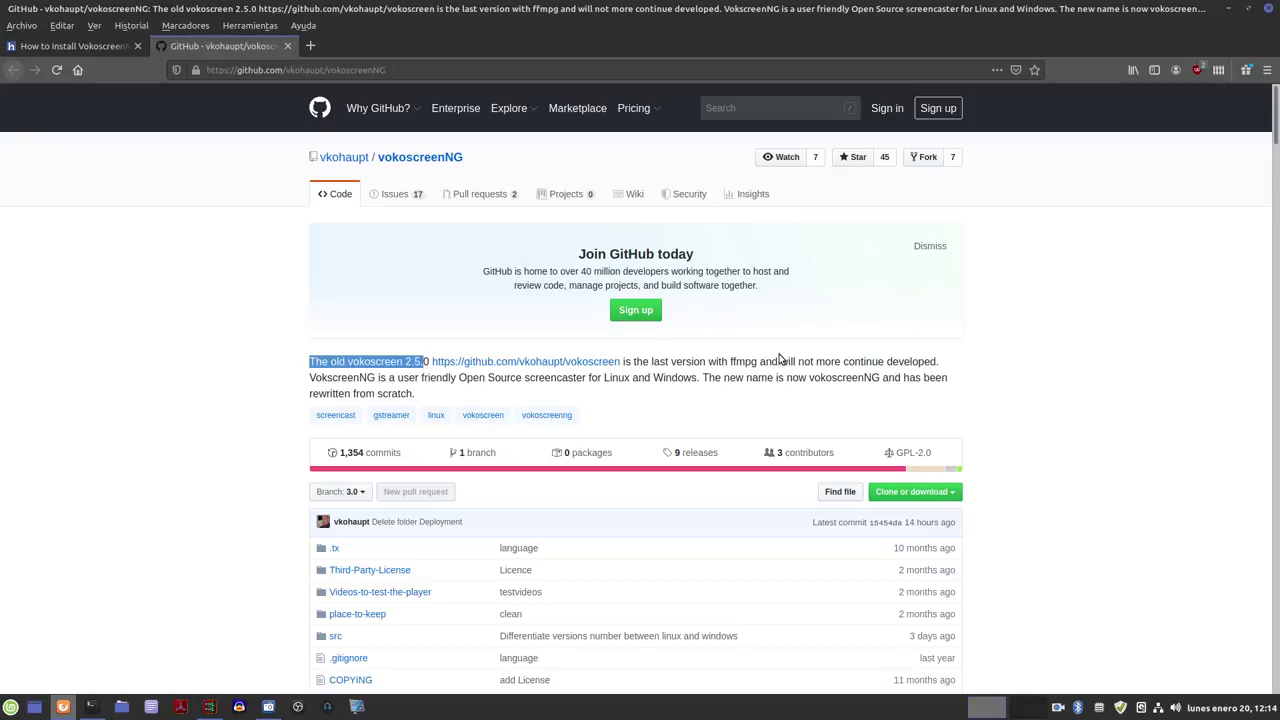
click(1034, 354)
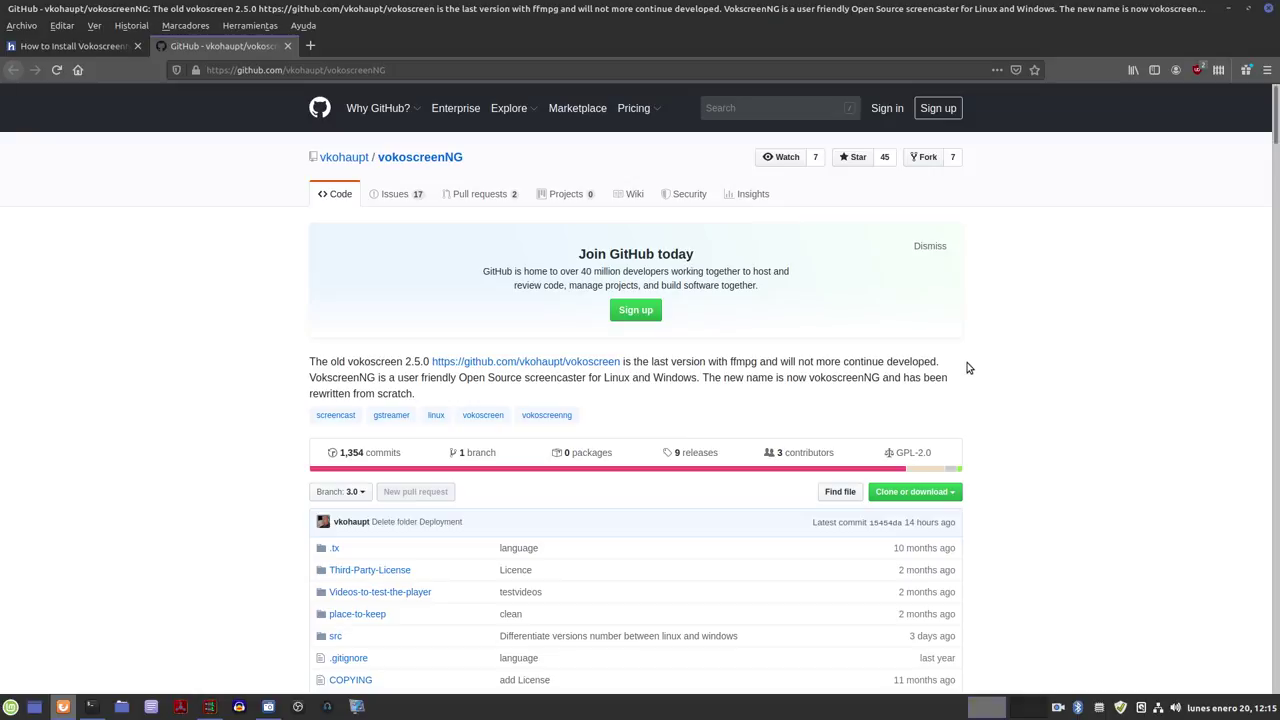
drag(966, 366, 752, 362)
click(183, 440)
drag(420, 395, 307, 396)
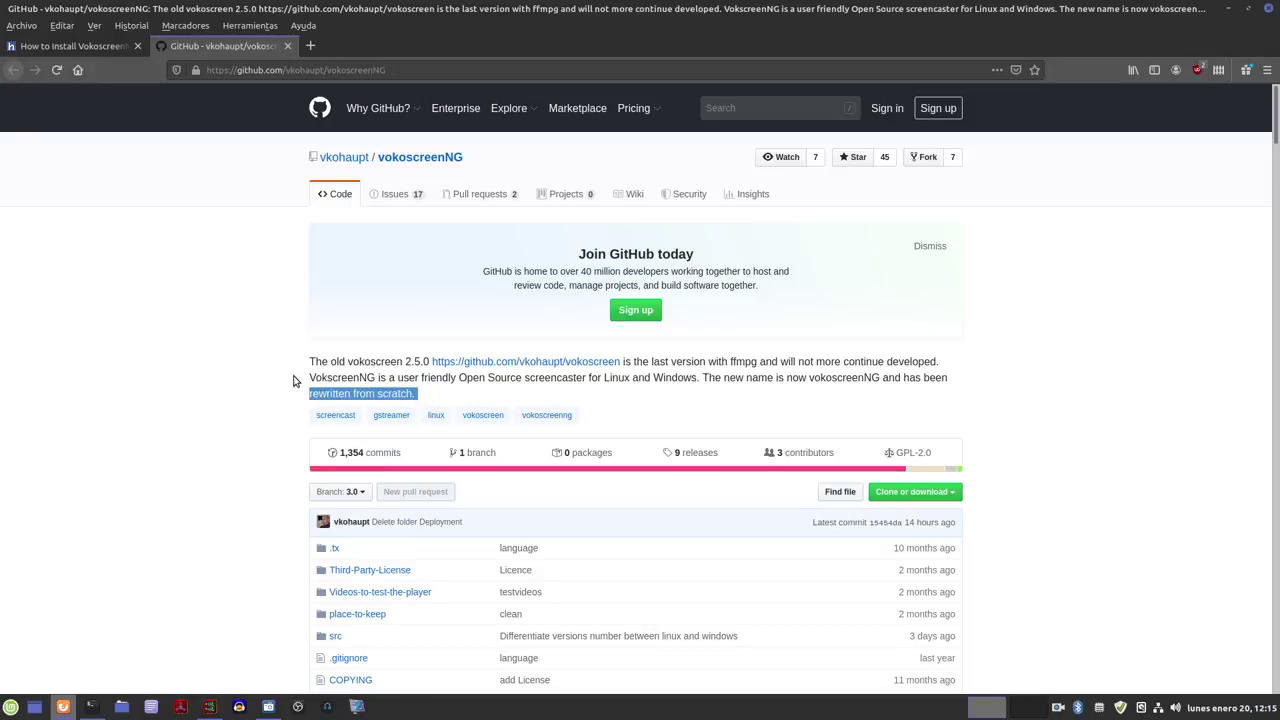
click(165, 364)
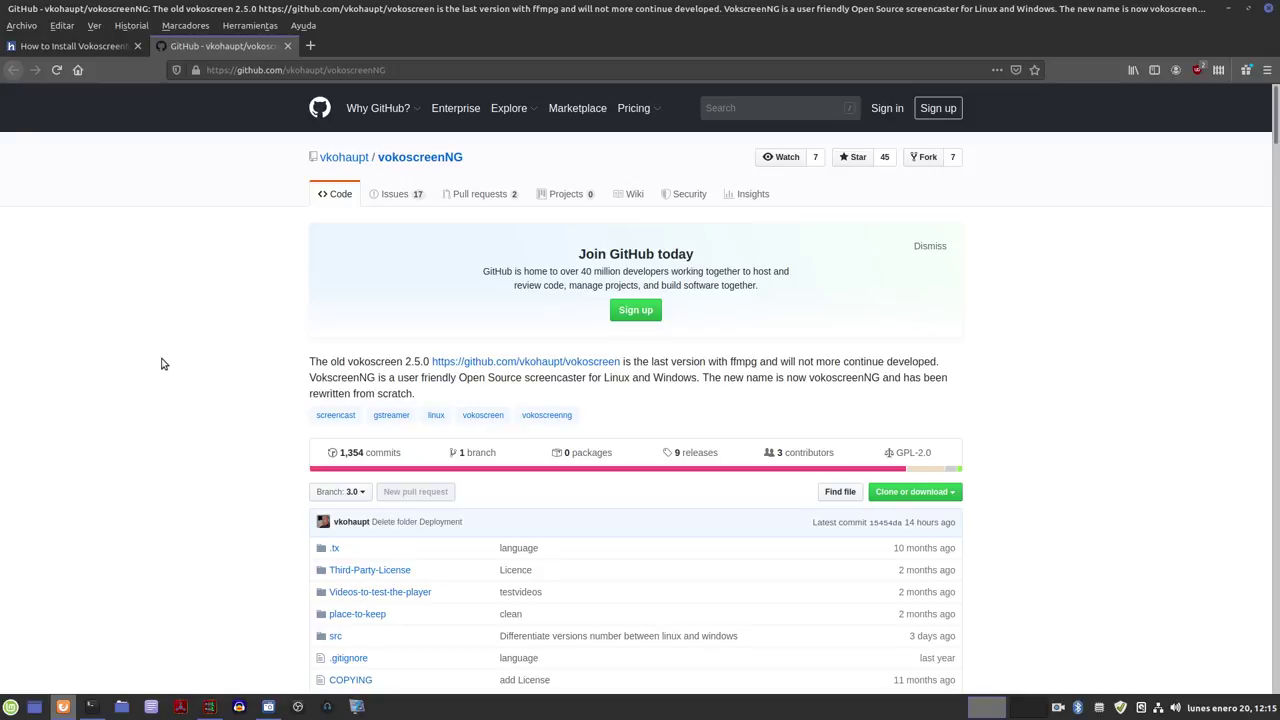
Step: Read the README's vokoscreenNG (New Generation) introduction and its Windows 10 and Linux requirements
scroll(229, 403, down, 6)
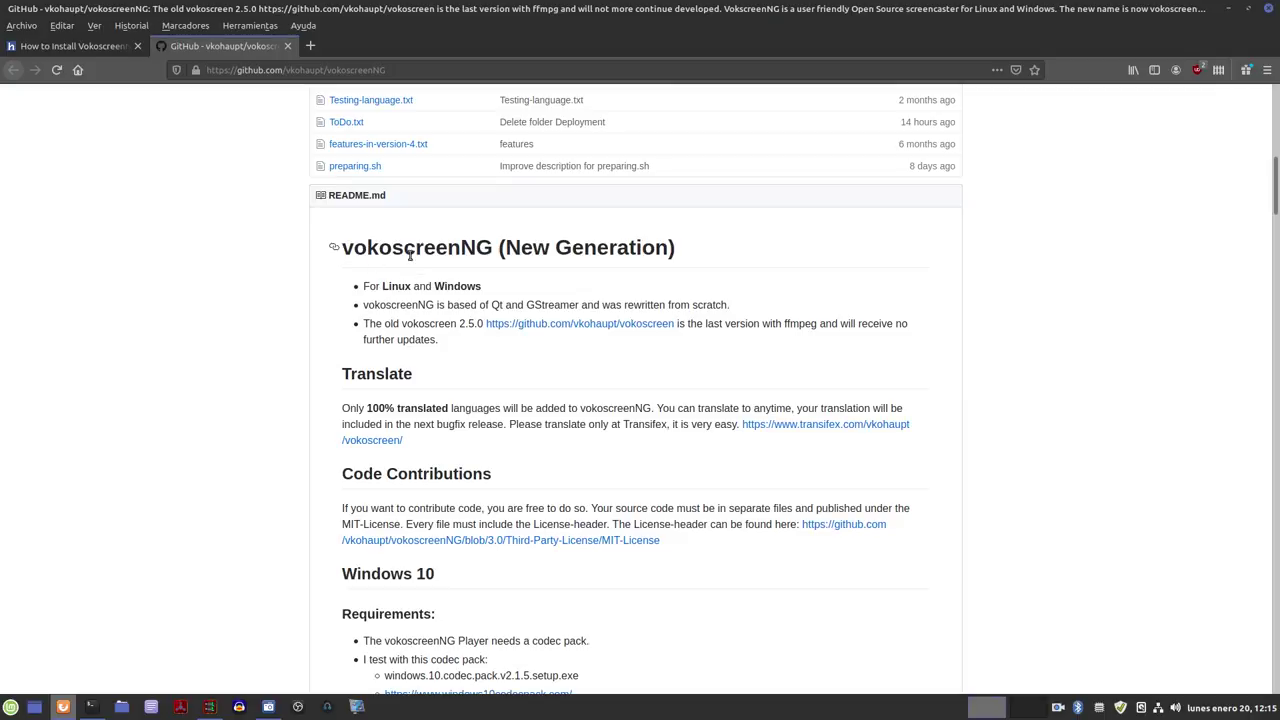
drag(691, 254, 303, 260)
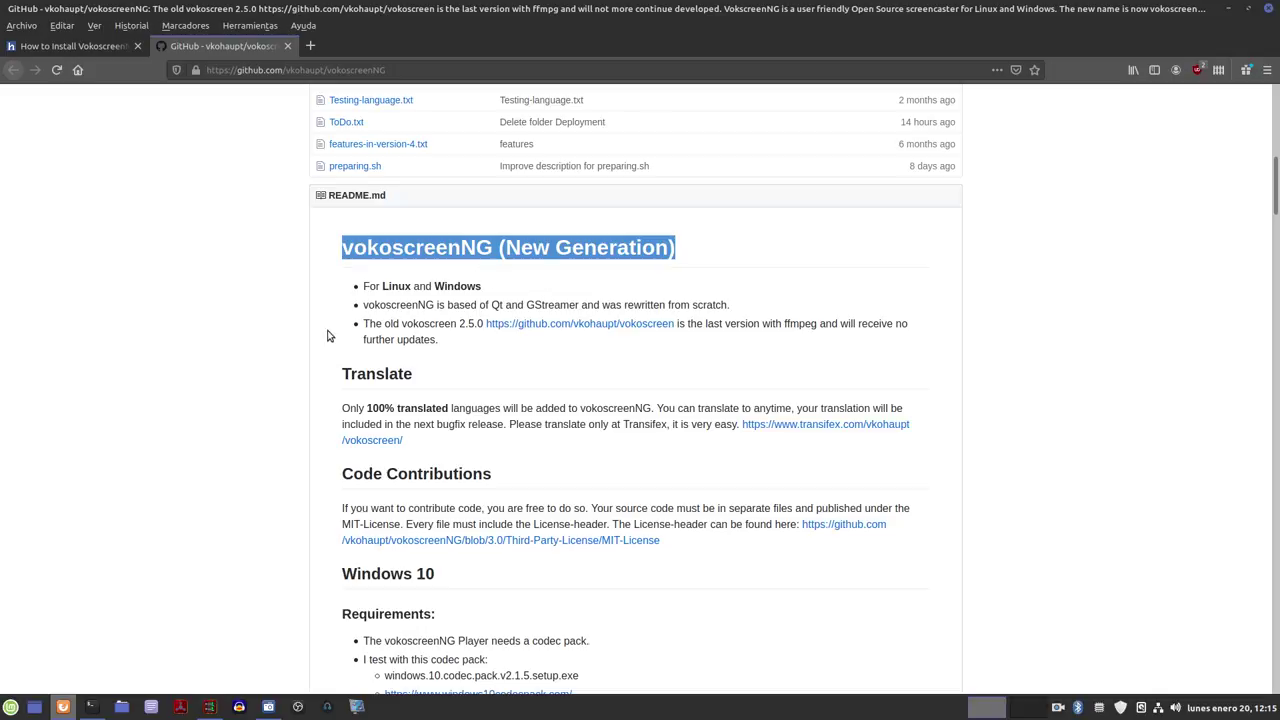
scroll(280, 368, down, 3)
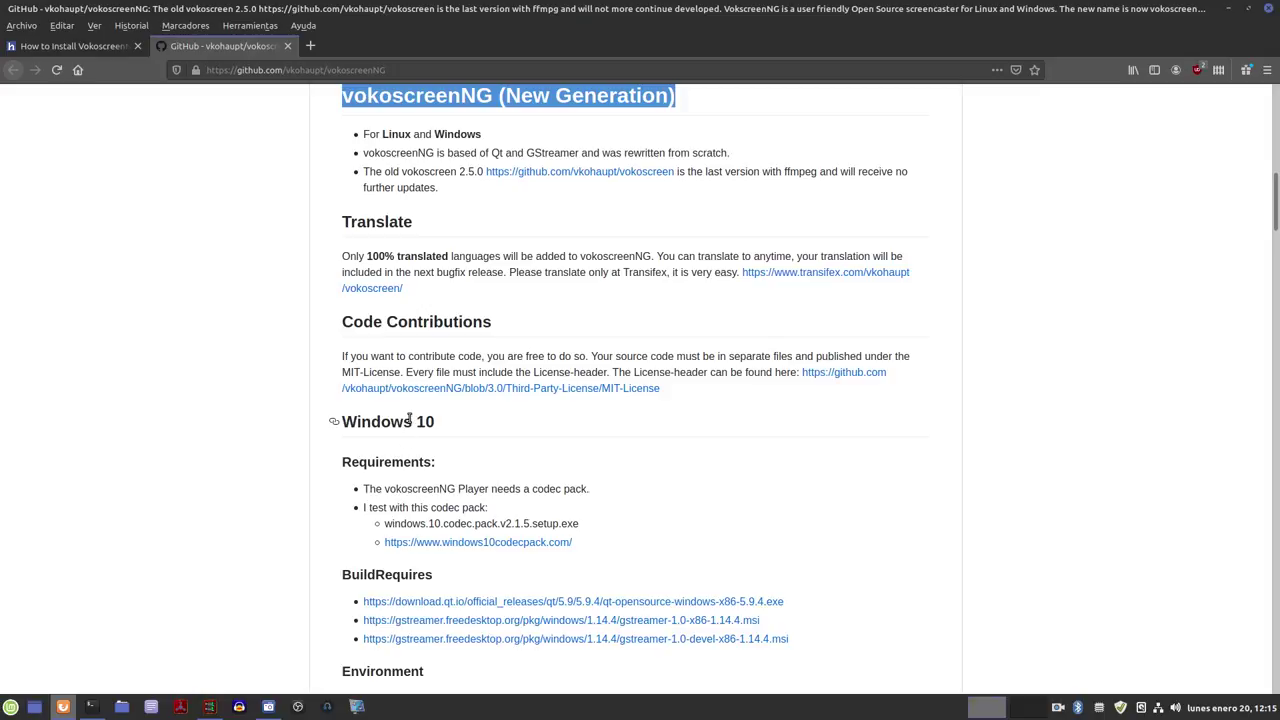
scroll(410, 418, down, 2)
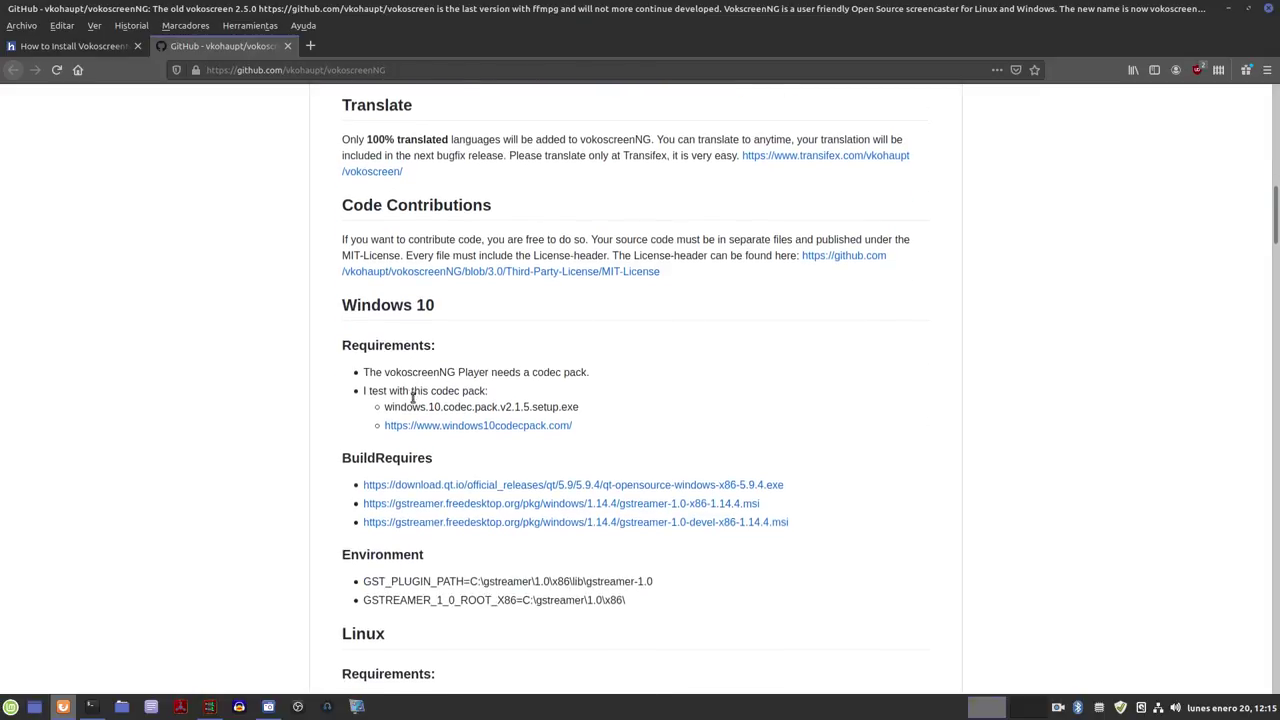
scroll(412, 397, down, 3)
scroll(415, 385, down, 3)
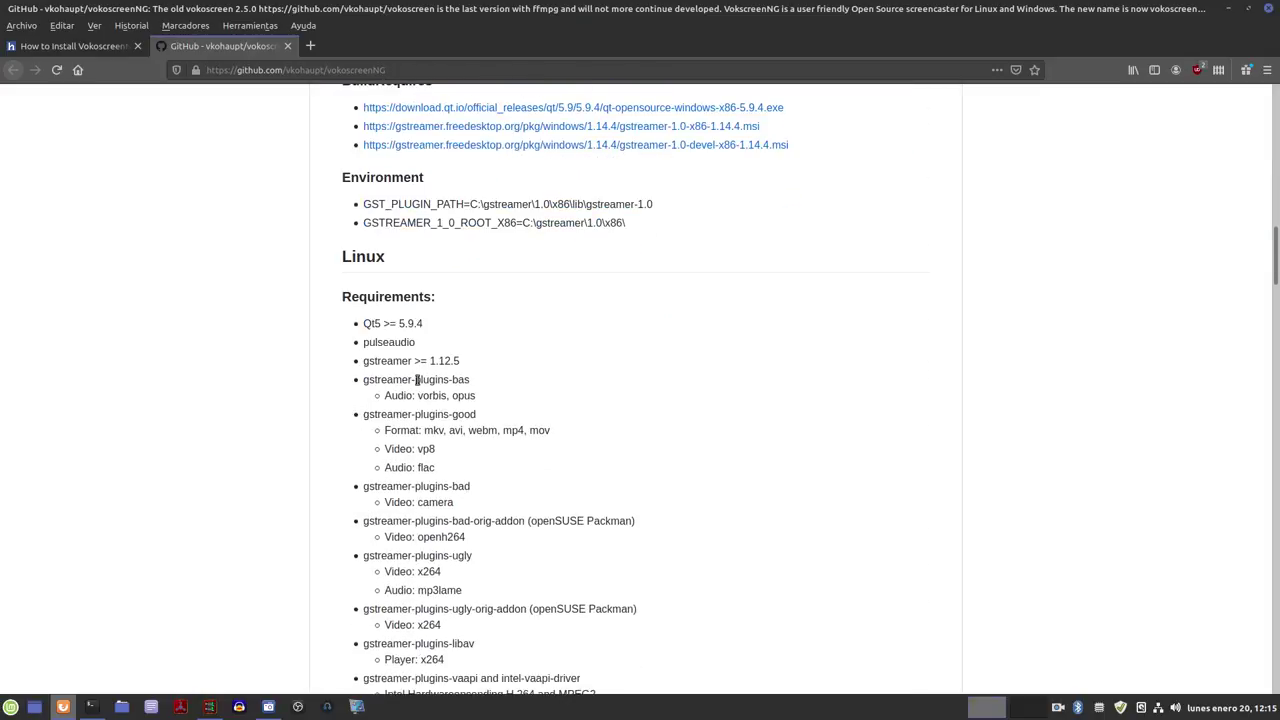
scroll(515, 340, up, 3)
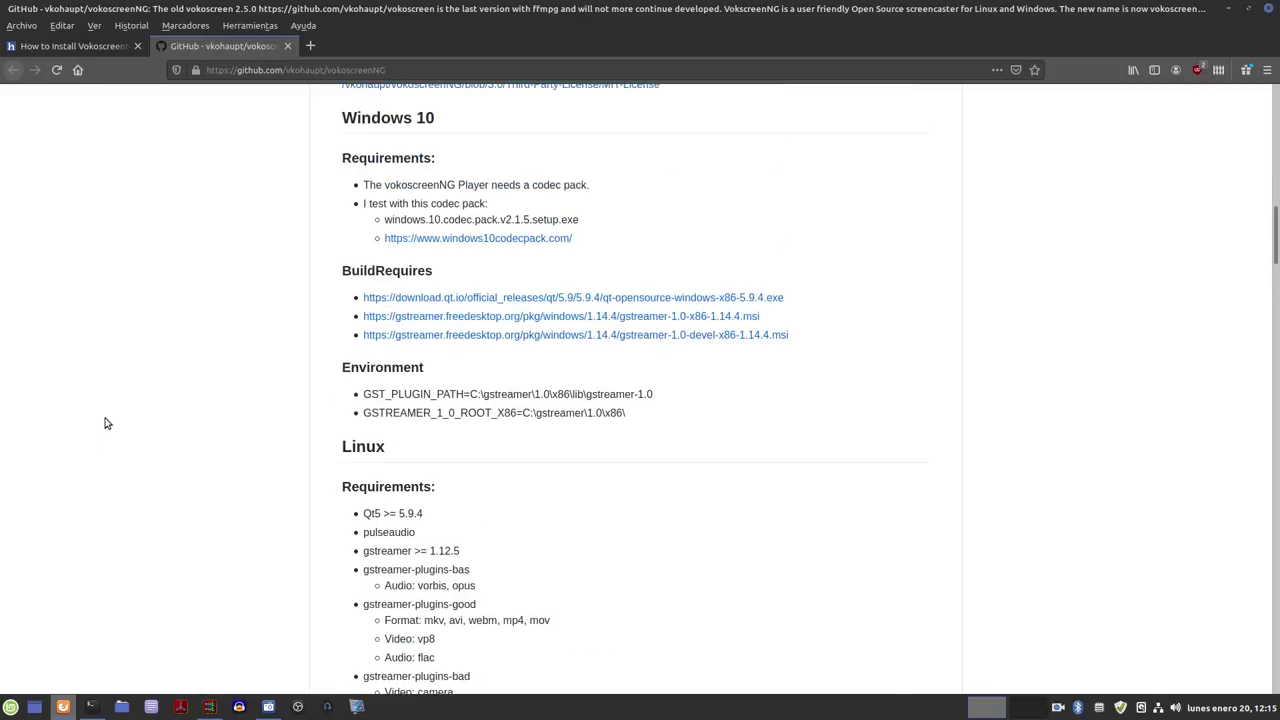
scroll(107, 423, down, 10)
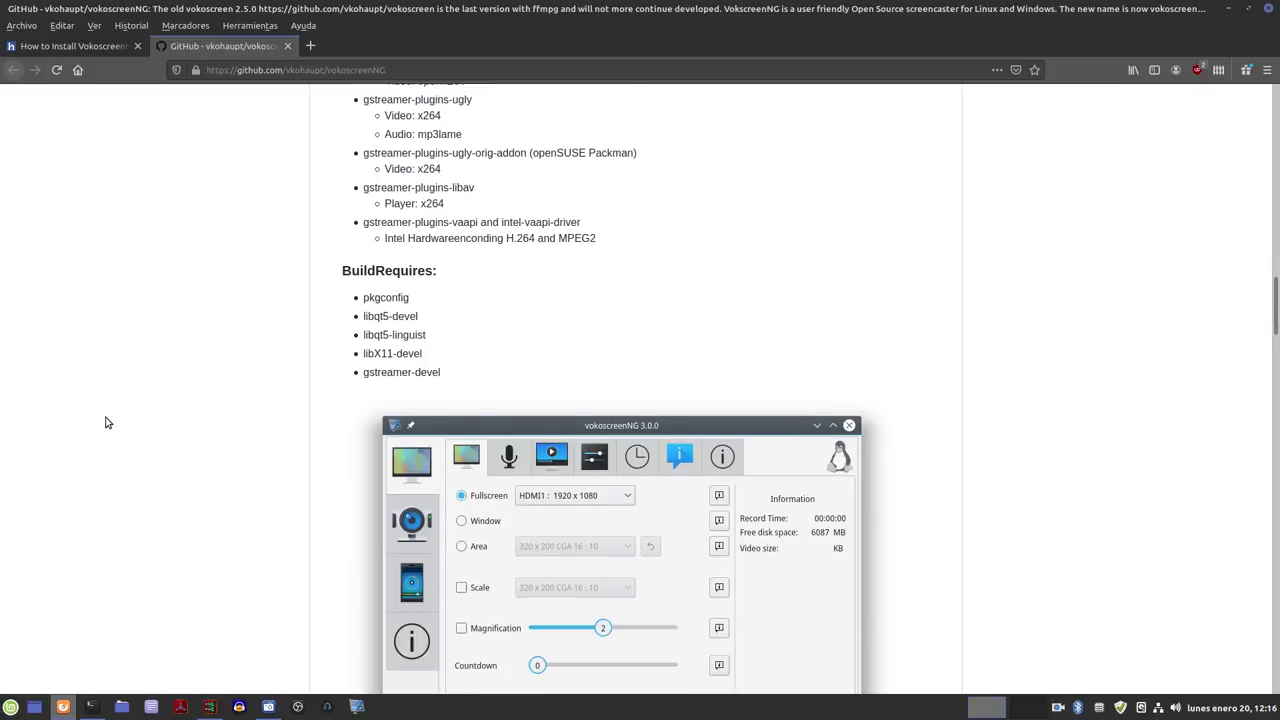
Step: Examine the README screenshots of vokoscreenNG 3.0.0's screen capture and audio source settings
scroll(108, 421, down, 3)
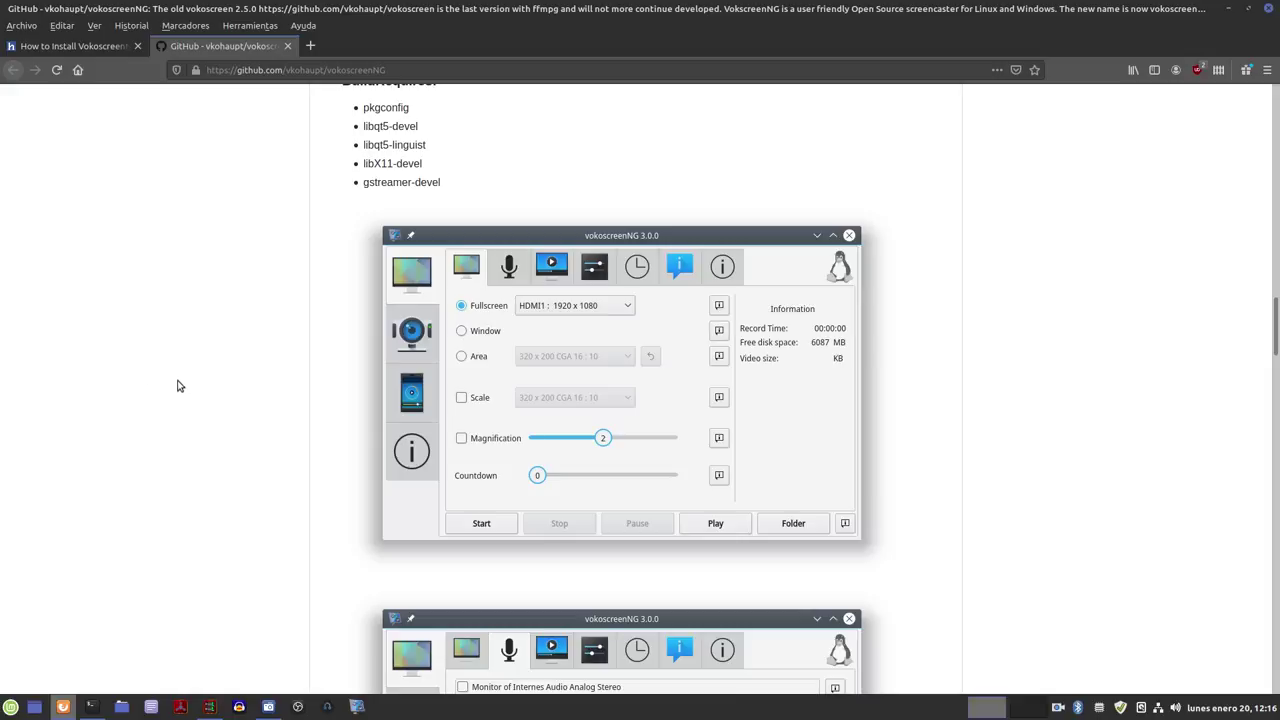
scroll(89, 395, down, 4)
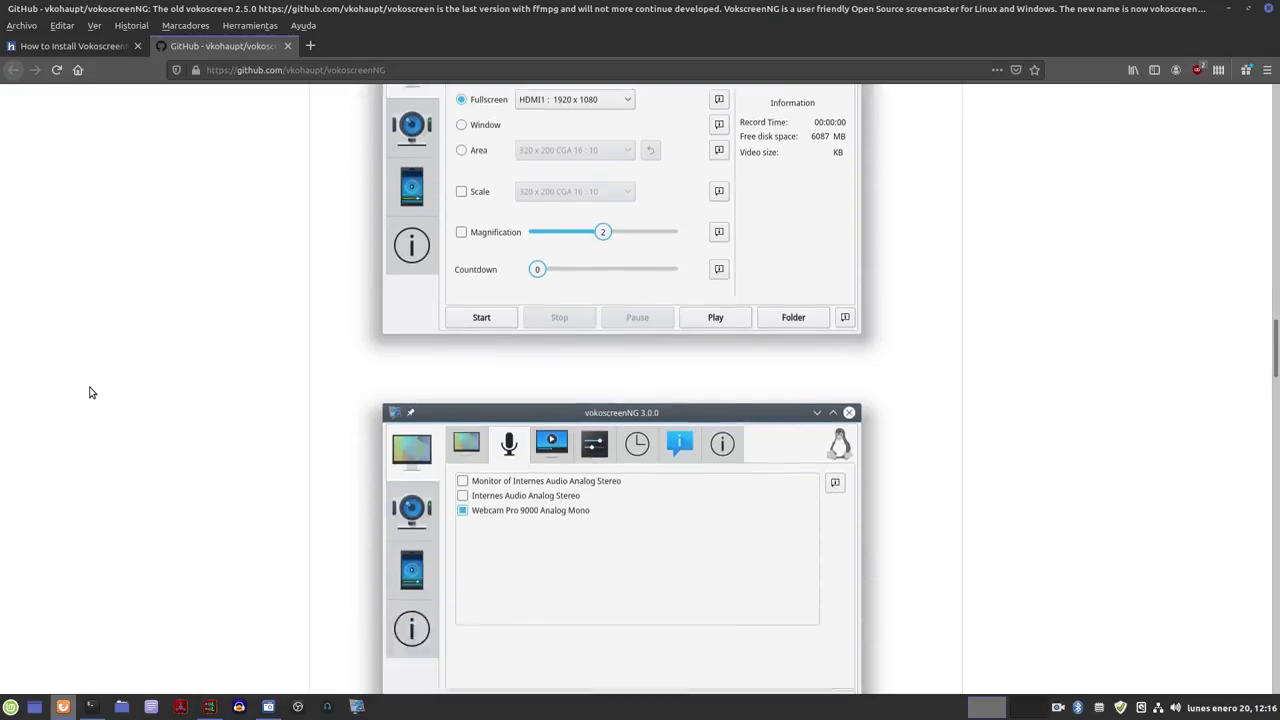
scroll(91, 391, up, 2)
scroll(90, 391, up, 5)
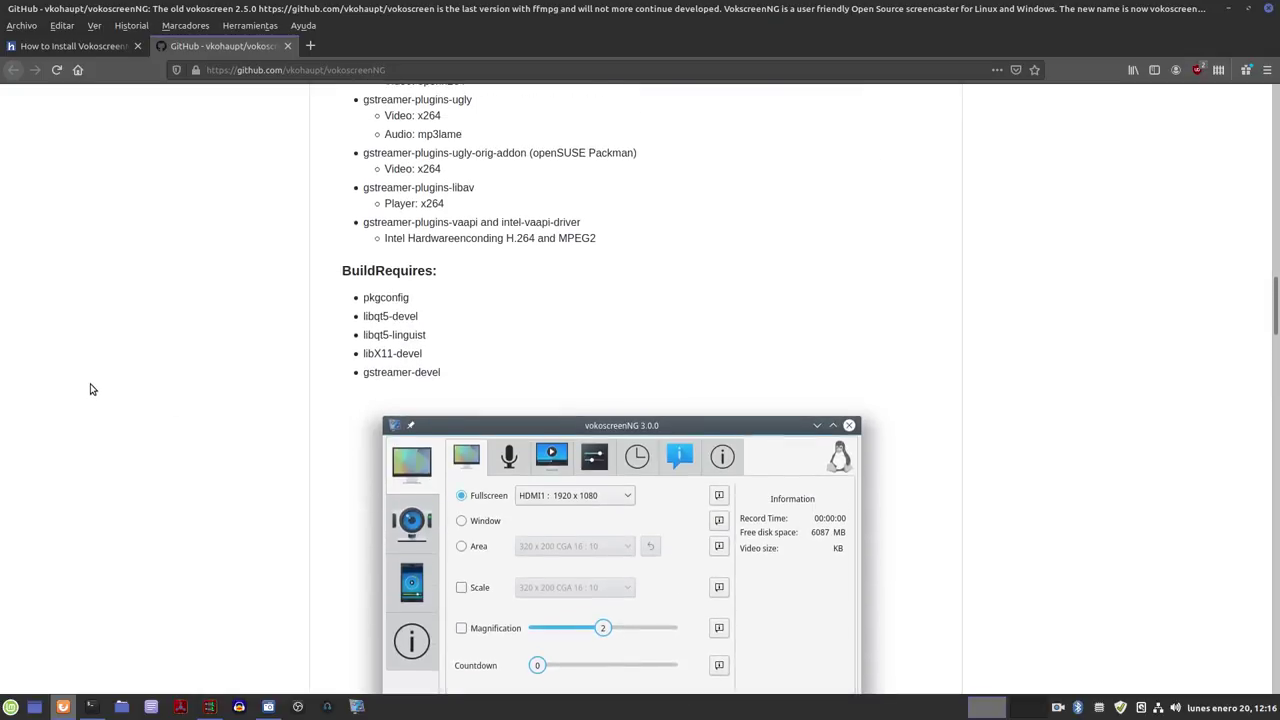
scroll(91, 389, down, 2)
scroll(90, 389, down, 5)
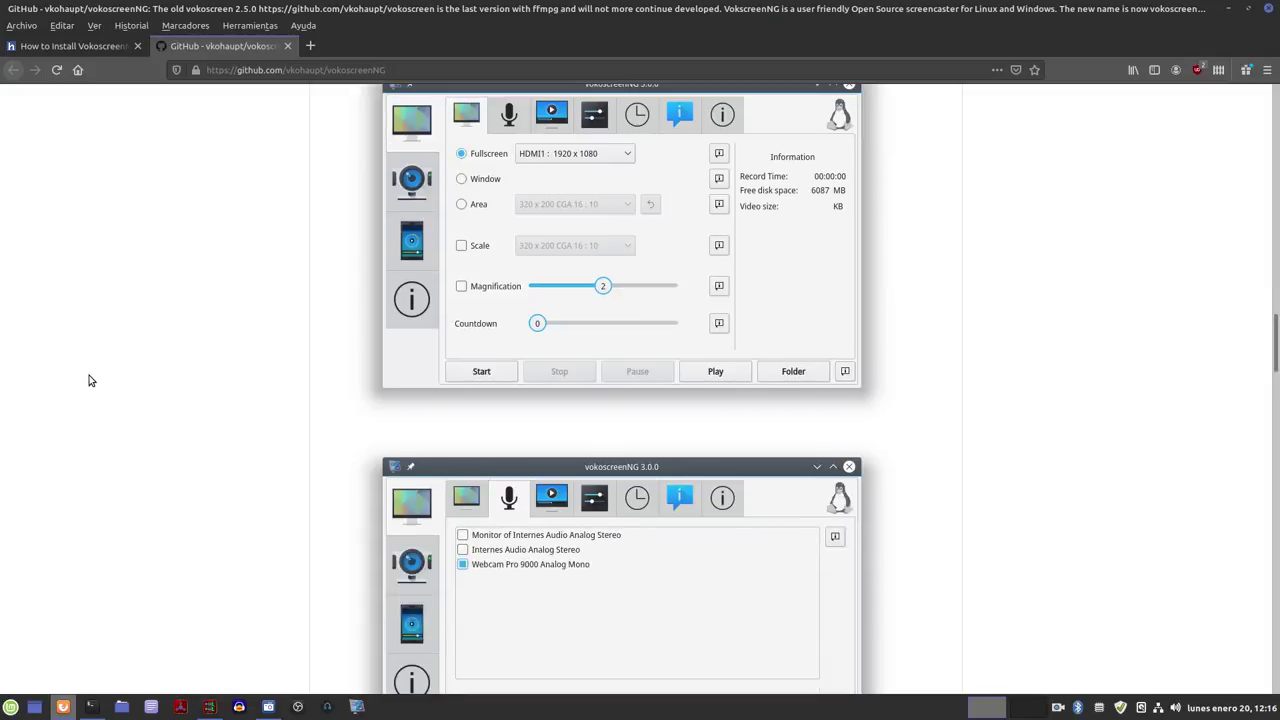
scroll(89, 380, down, 3)
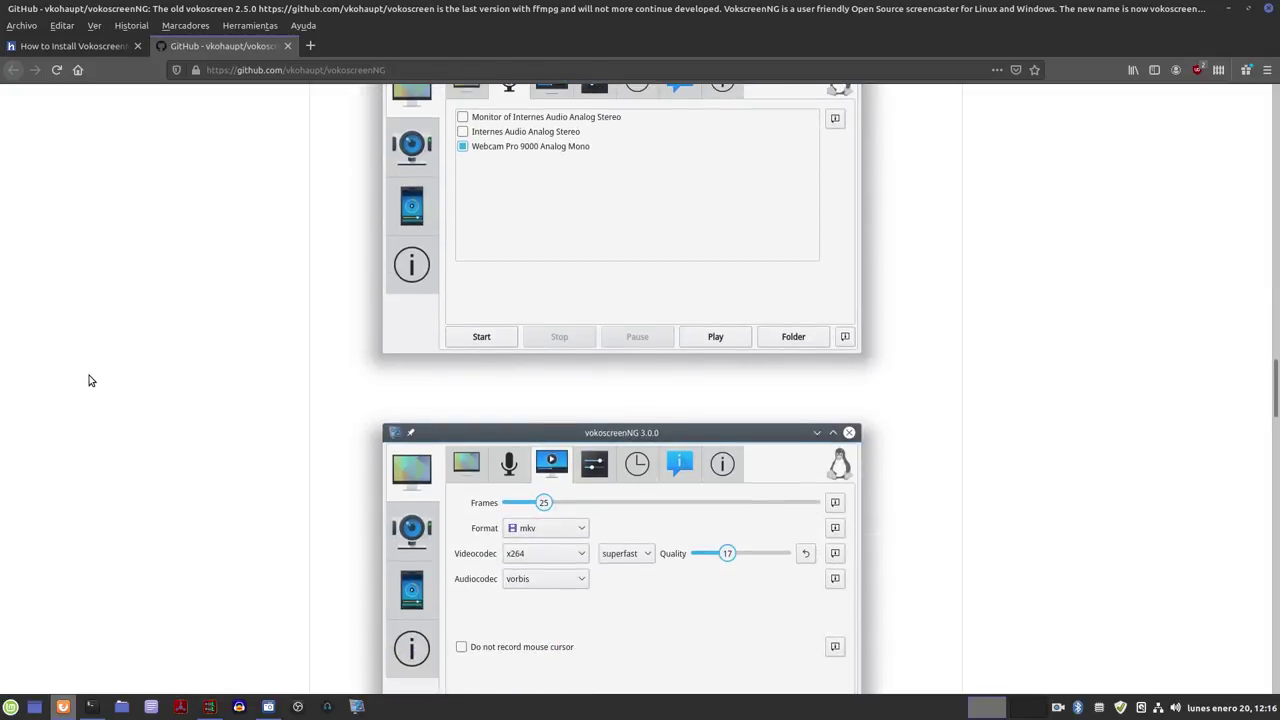
Step: Examine the README screenshots of the video format, general options, timer, codec availability, camera, player and report pages
scroll(89, 380, down, 15)
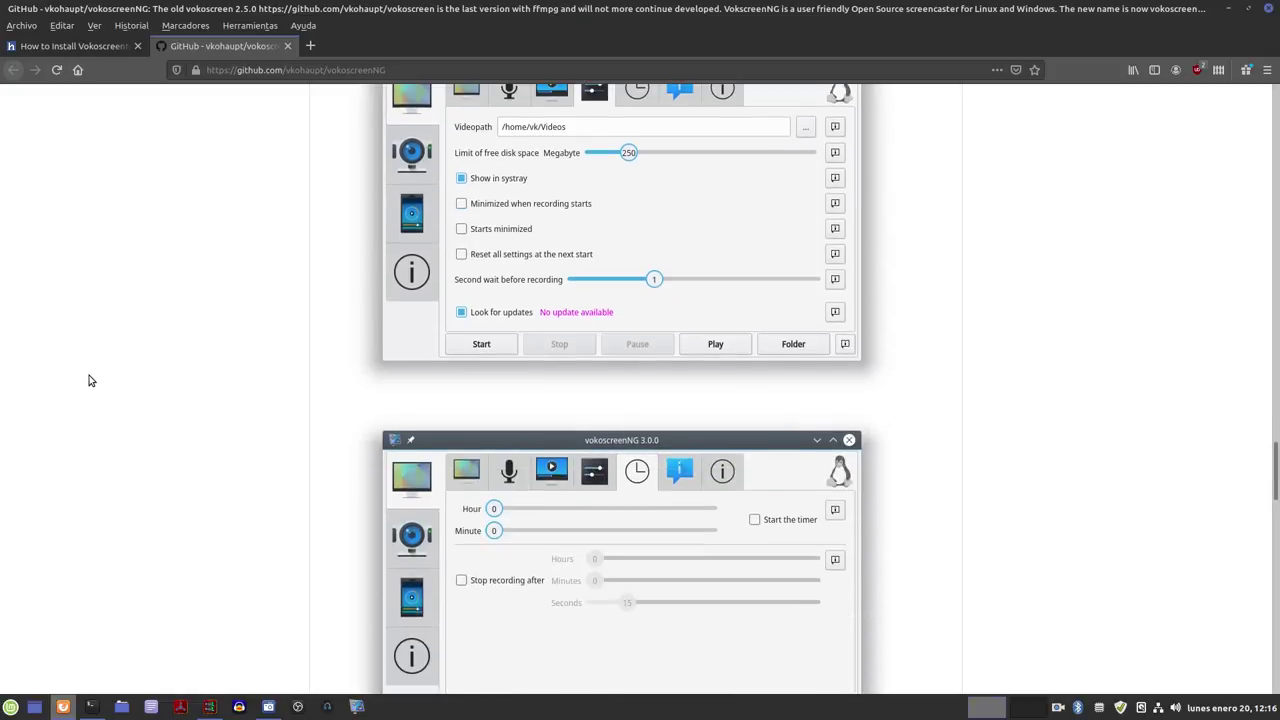
scroll(89, 380, down, 3)
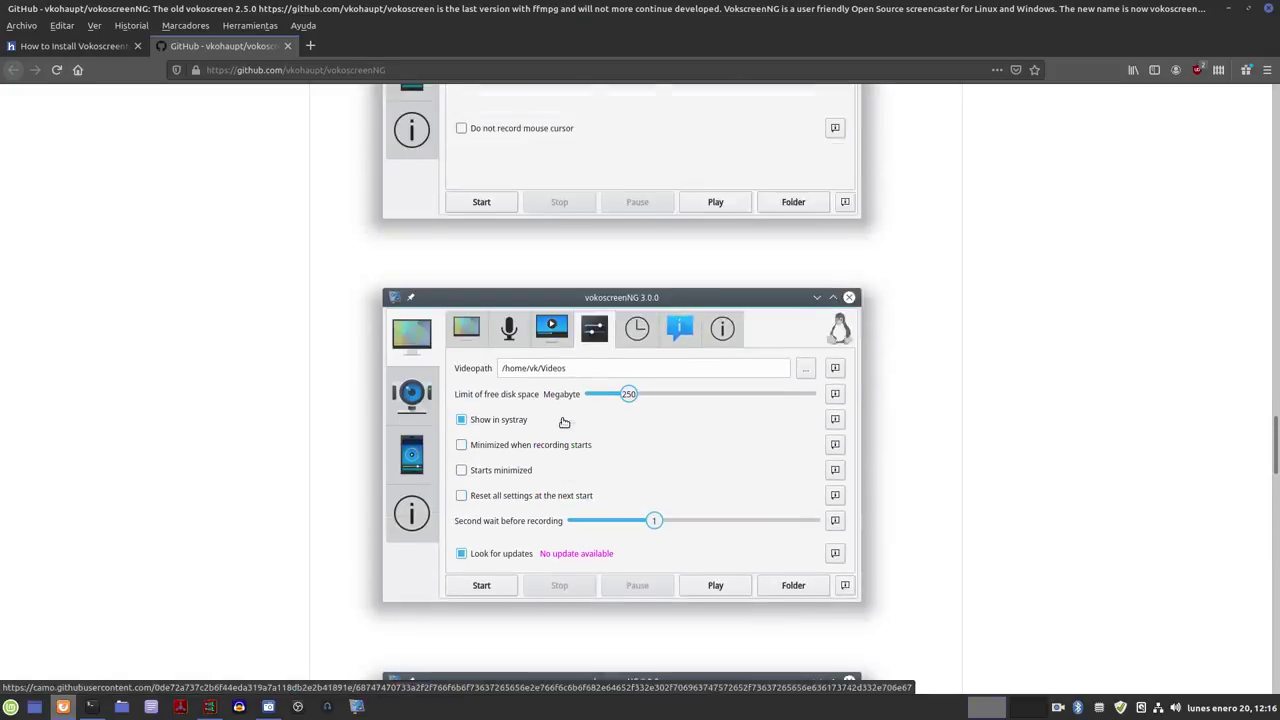
scroll(564, 422, up, 8)
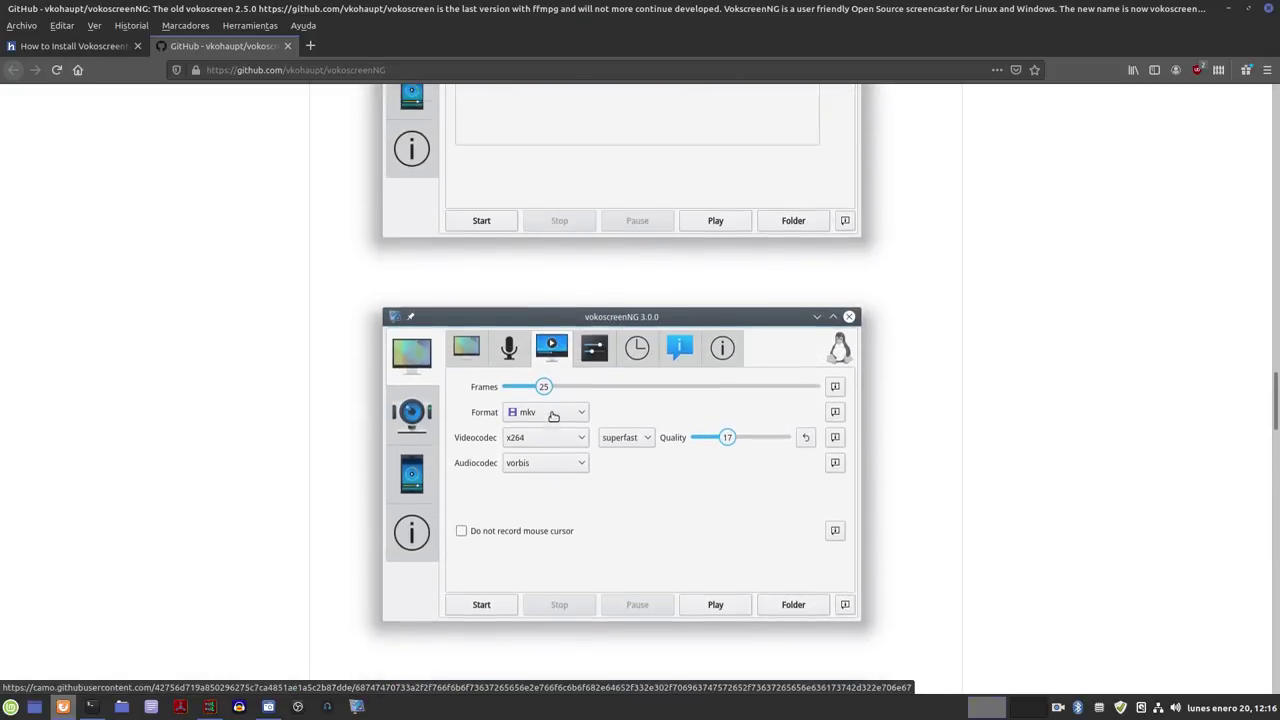
scroll(553, 415, down, 20)
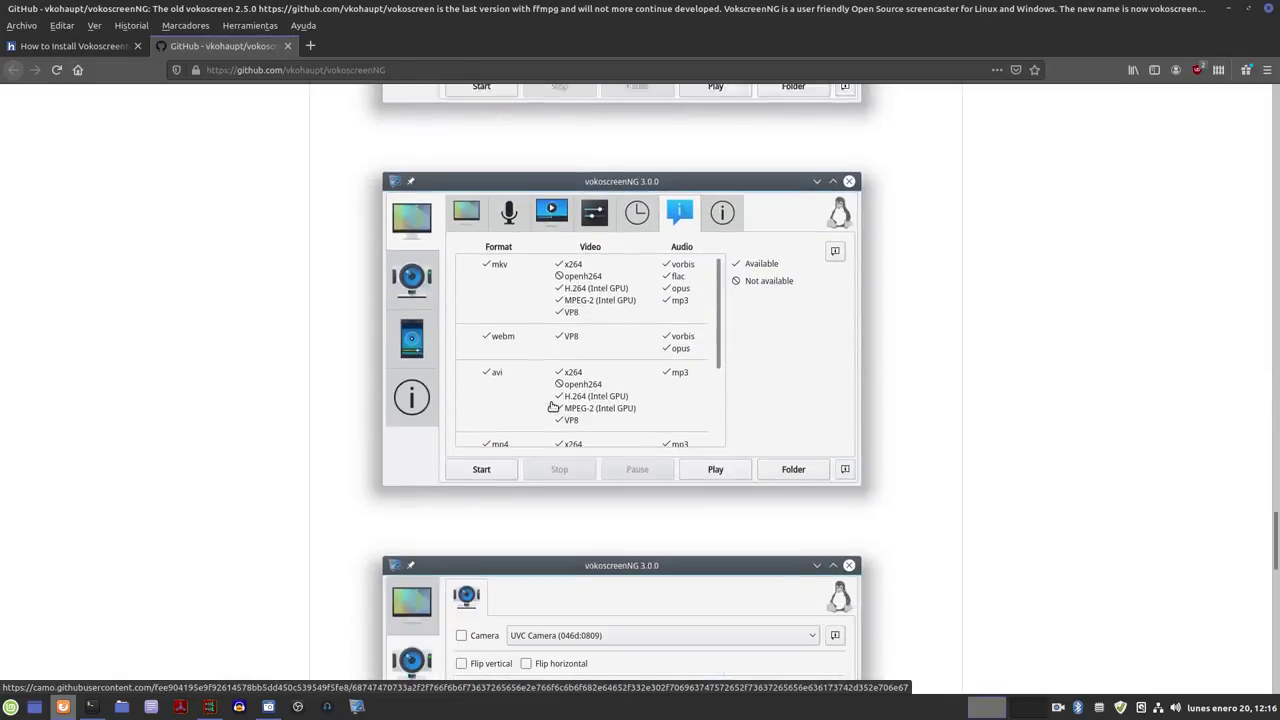
scroll(549, 403, down, 15)
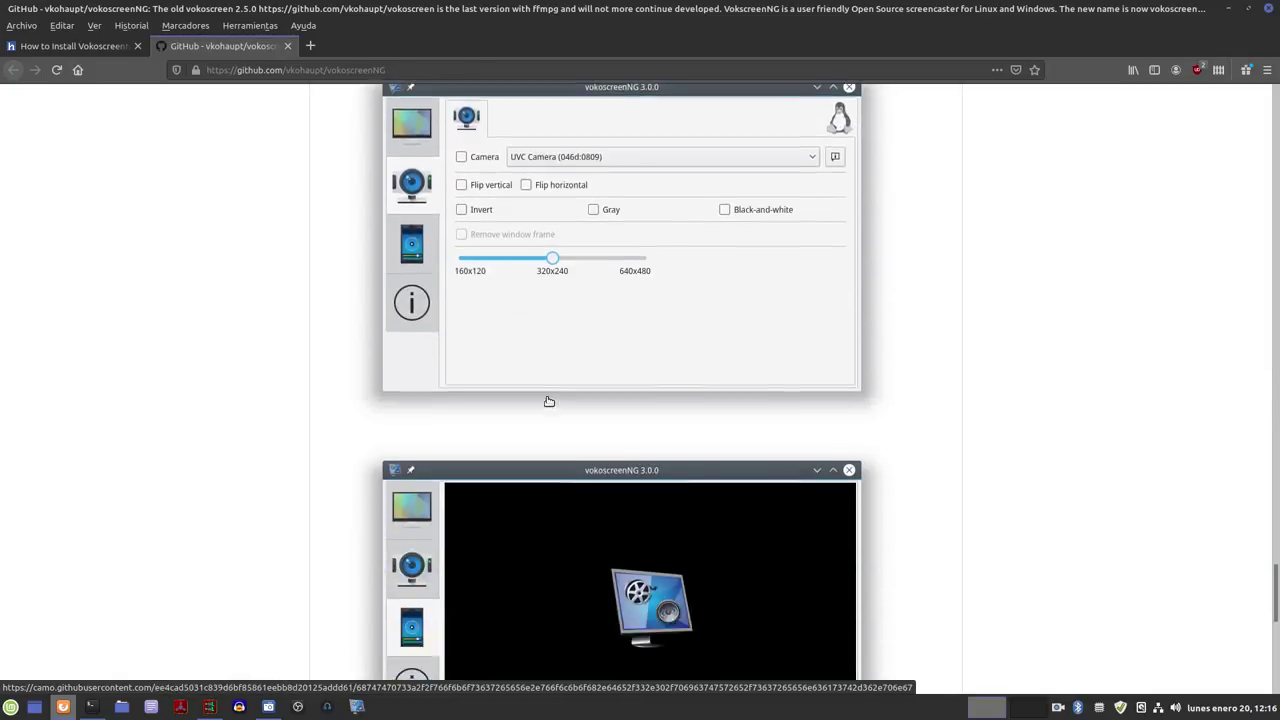
scroll(549, 402, down, 6)
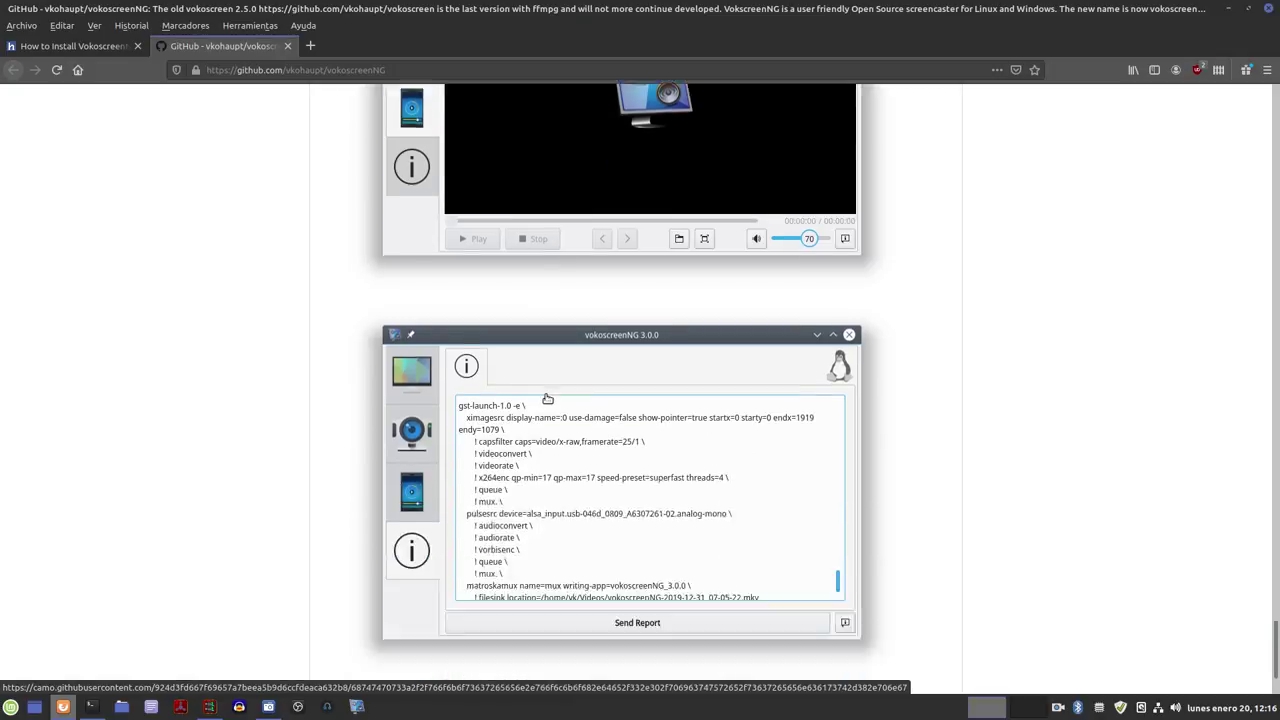
scroll(545, 400, up, 3)
scroll(548, 396, down, 3)
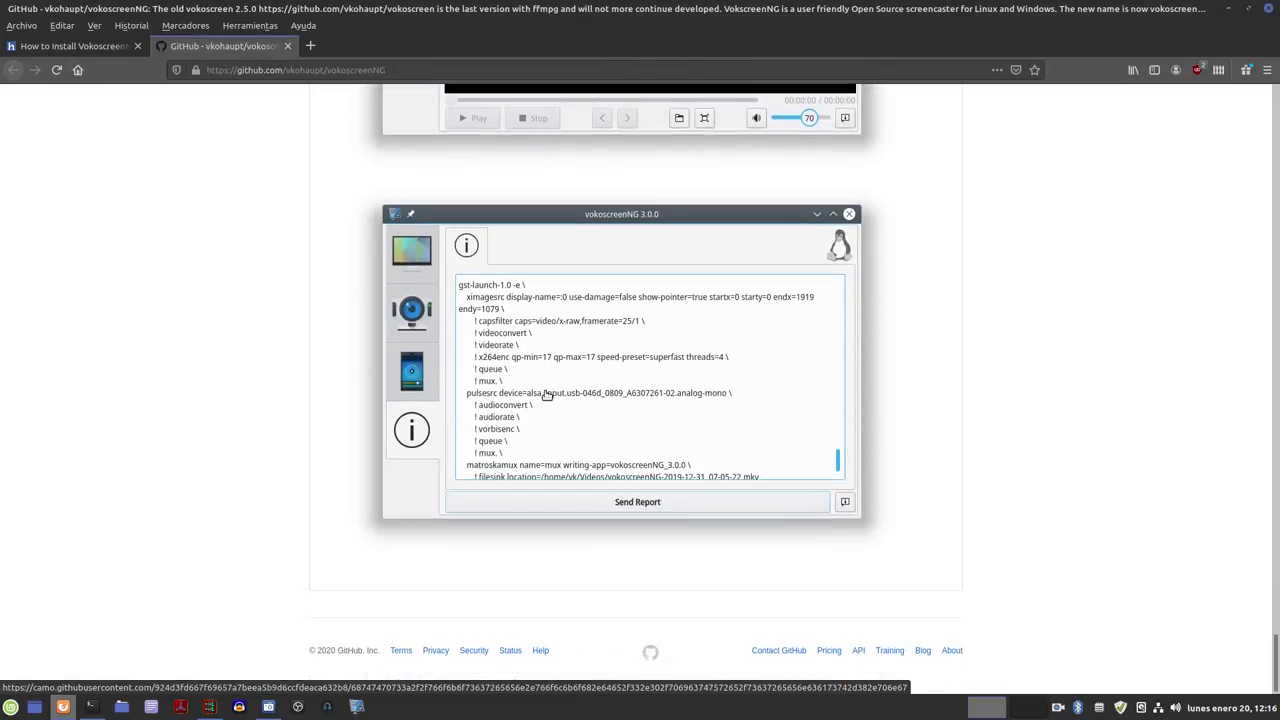
Step: Leave the GitHub README and show the UbuntuHandbook article on installing VokoscreenNG 3.0 via PPA
scroll(547, 395, up, 20)
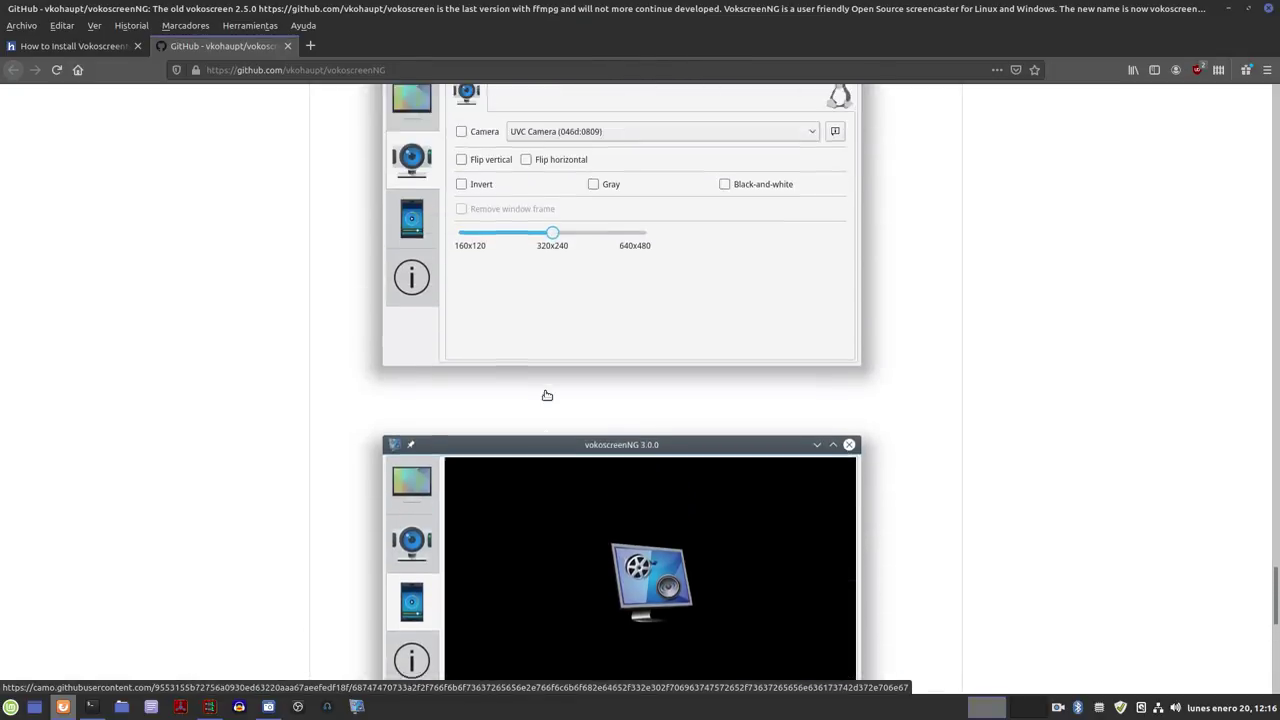
scroll(547, 395, up, 20)
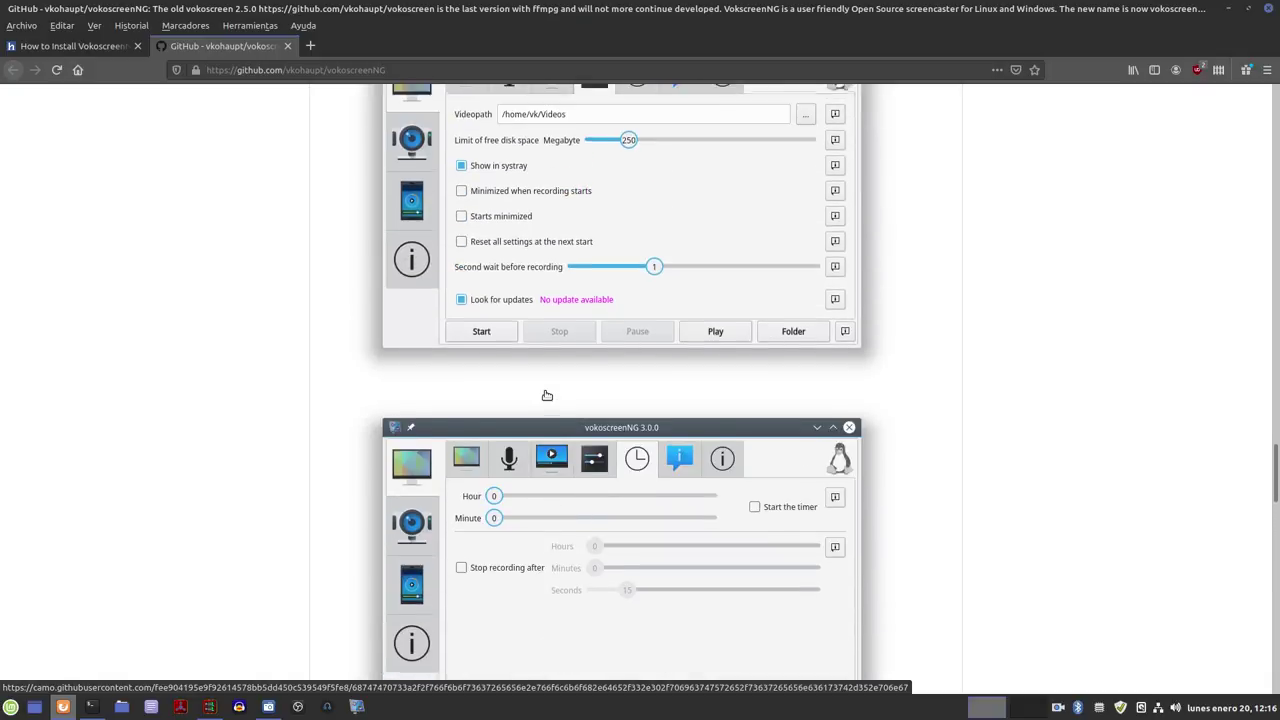
scroll(637, 448, up, 10)
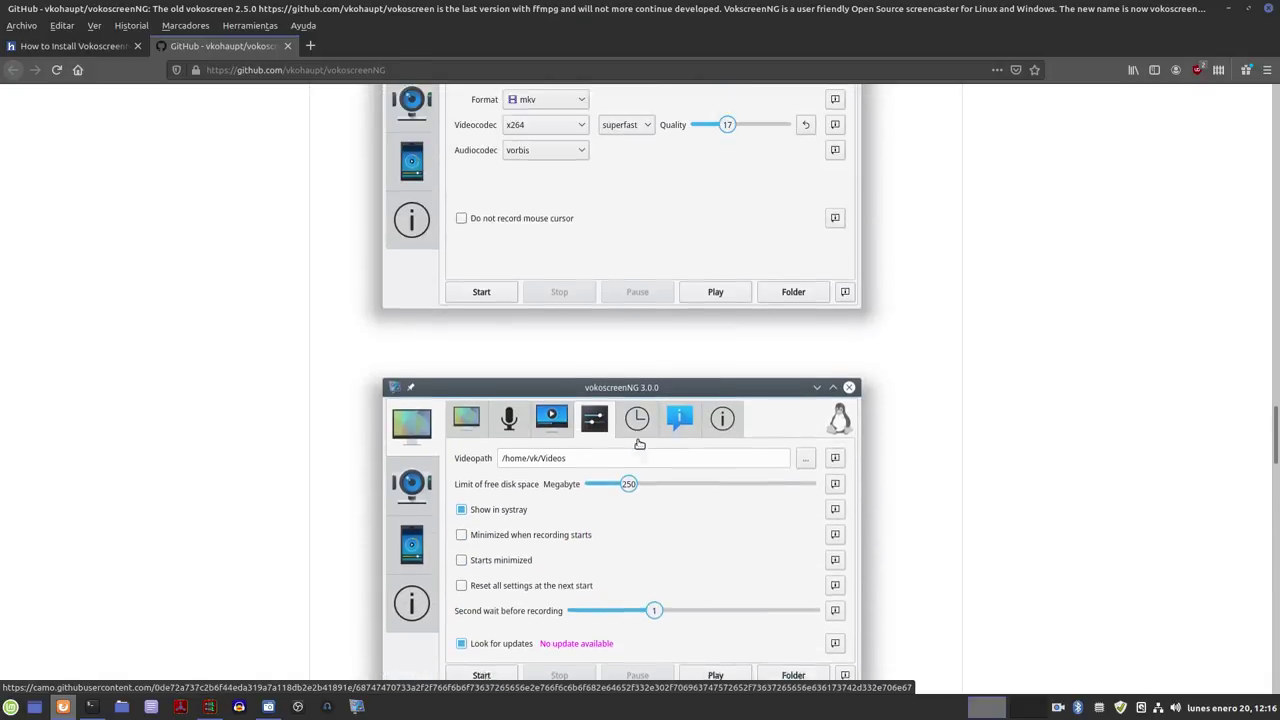
scroll(637, 448, up, 15)
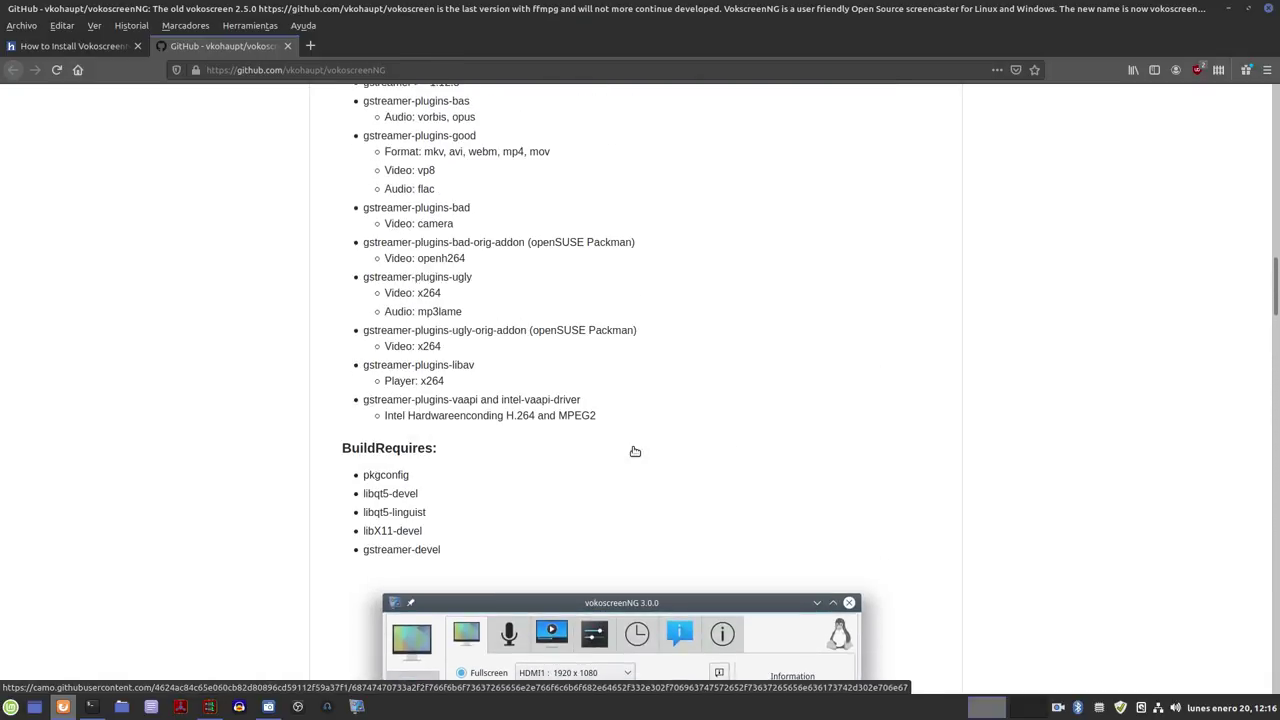
click(95, 47)
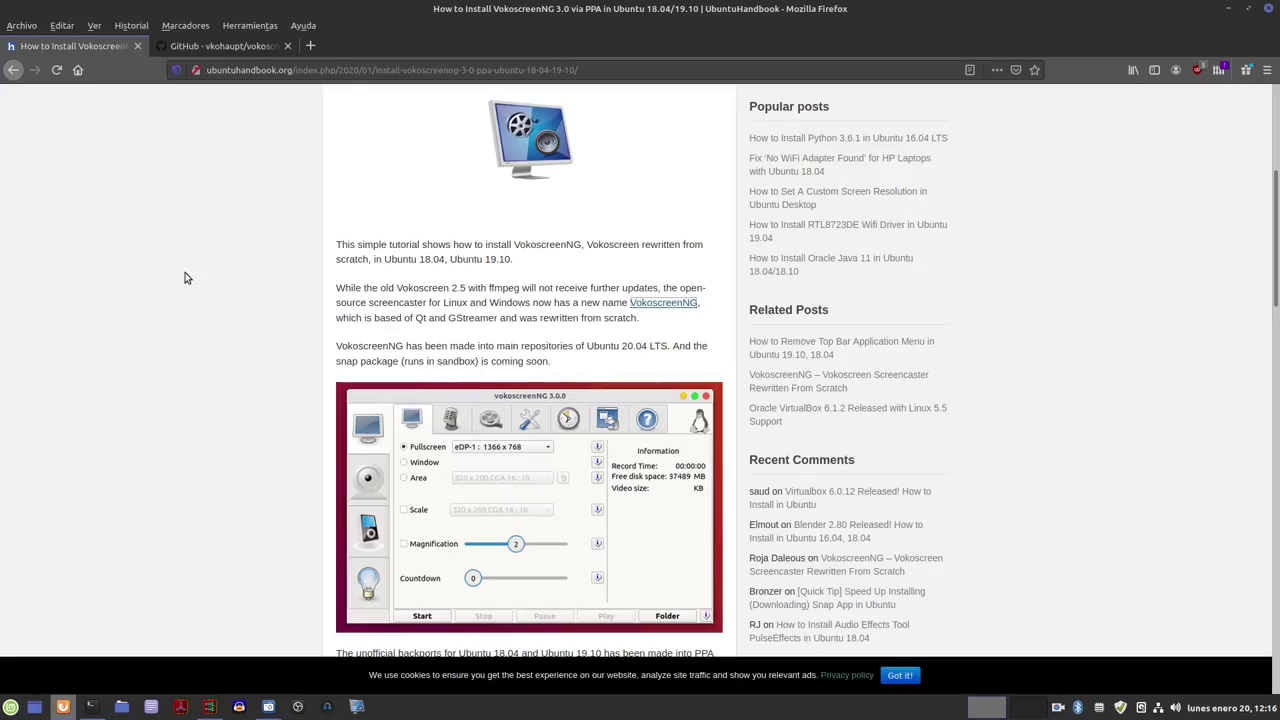
Step: Return to the beginning of the UbuntuHandbook article and point out its title and web address
scroll(197, 314, up, 5)
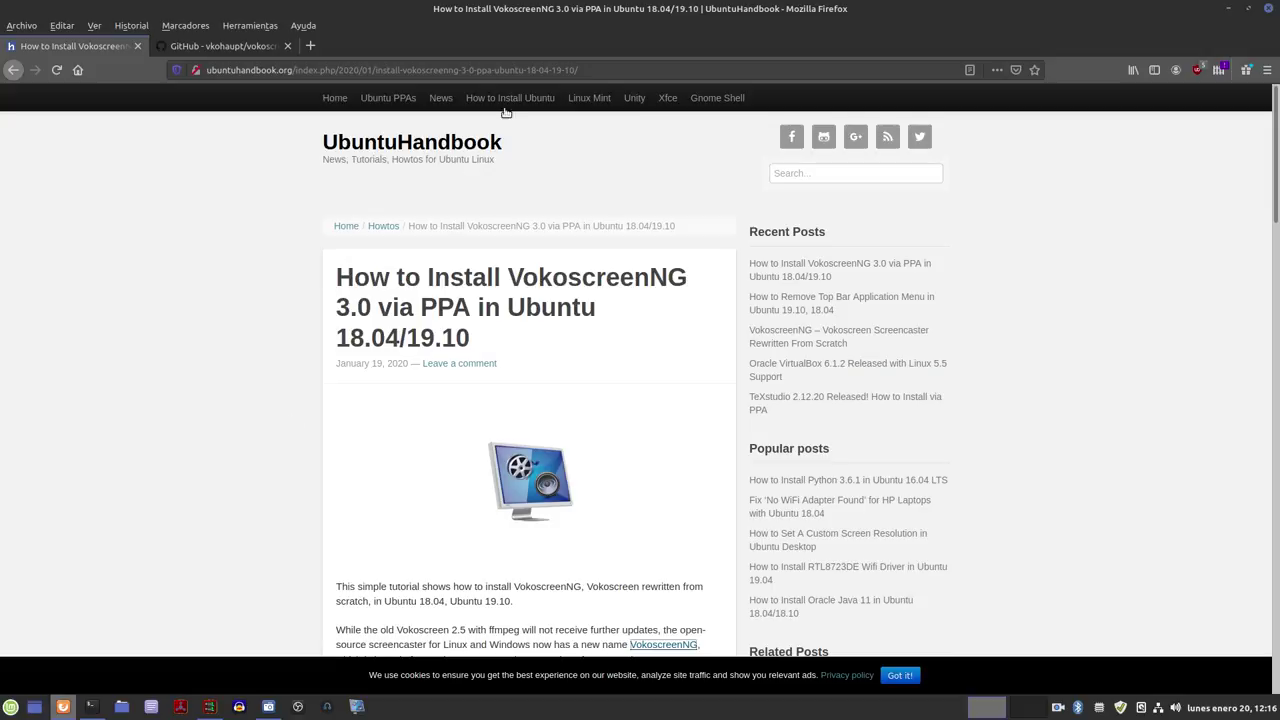
drag(600, 70, 137, 257)
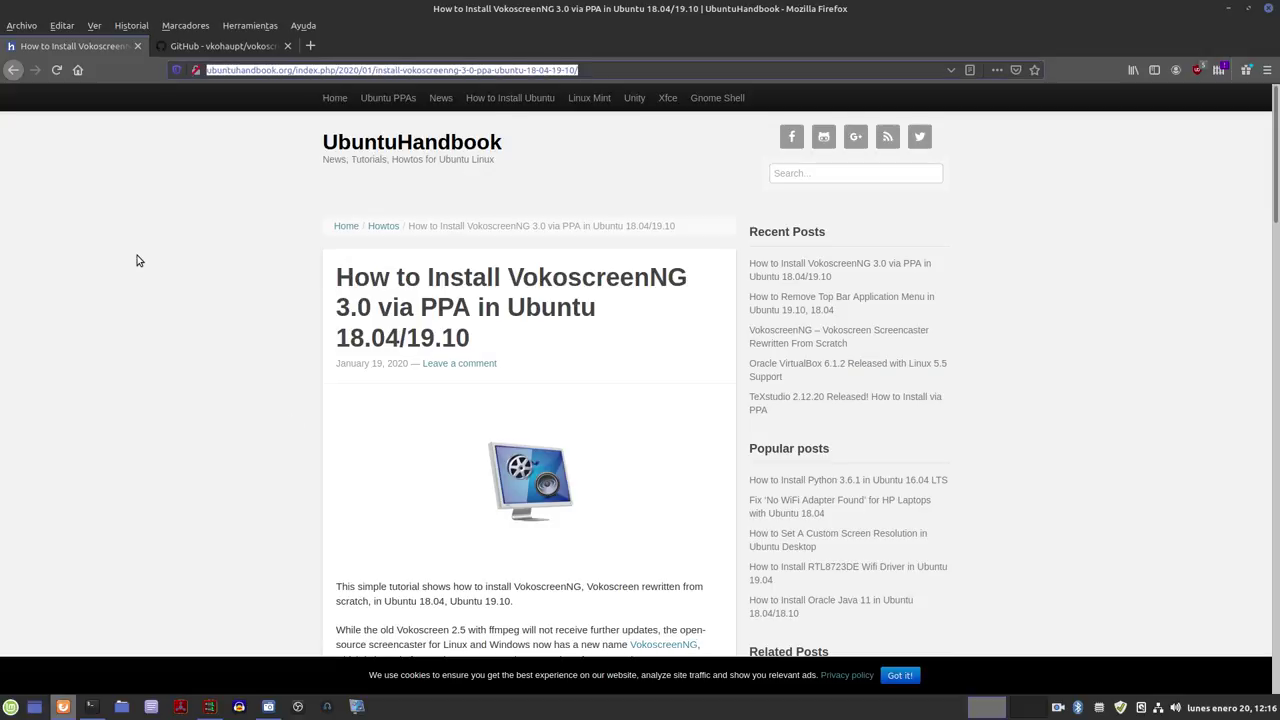
click(139, 261)
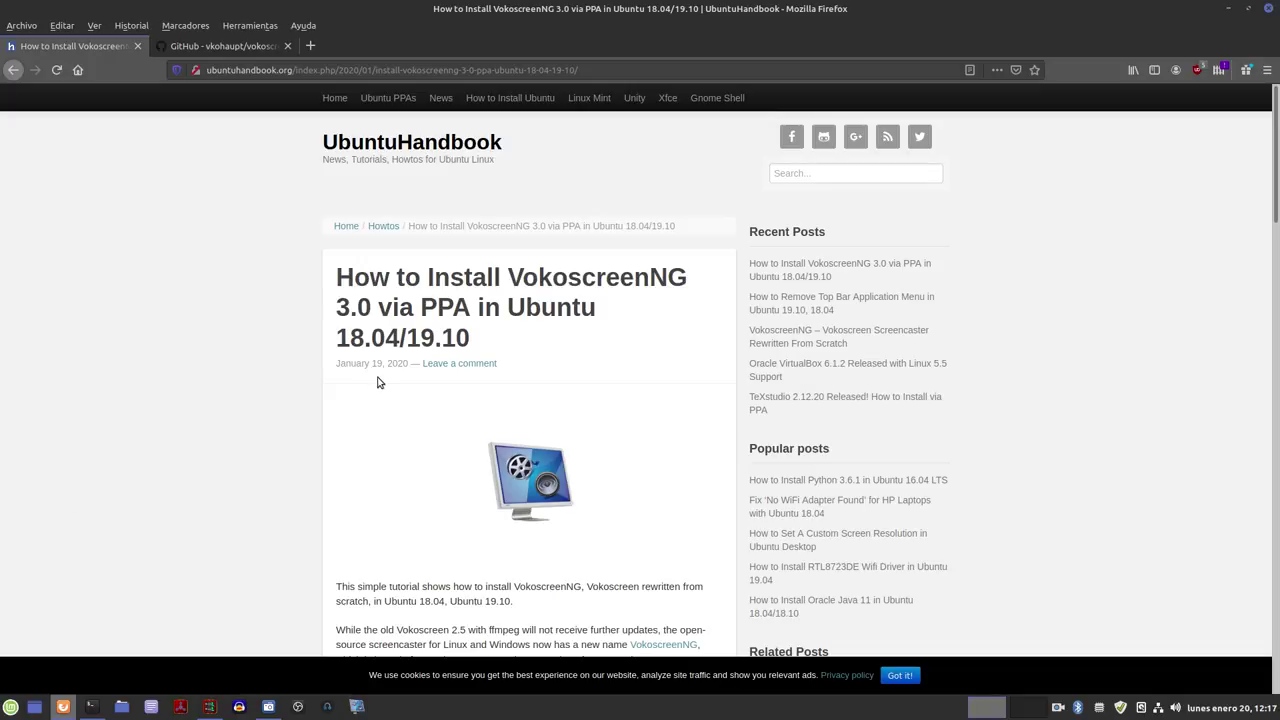
Step: Read the article's PPA installation instructions and highlight the command "sudo add-apt-repository ppa:ubuntuhandbook1/apps"
scroll(355, 405, down, 5)
scroll(355, 388, down, 9)
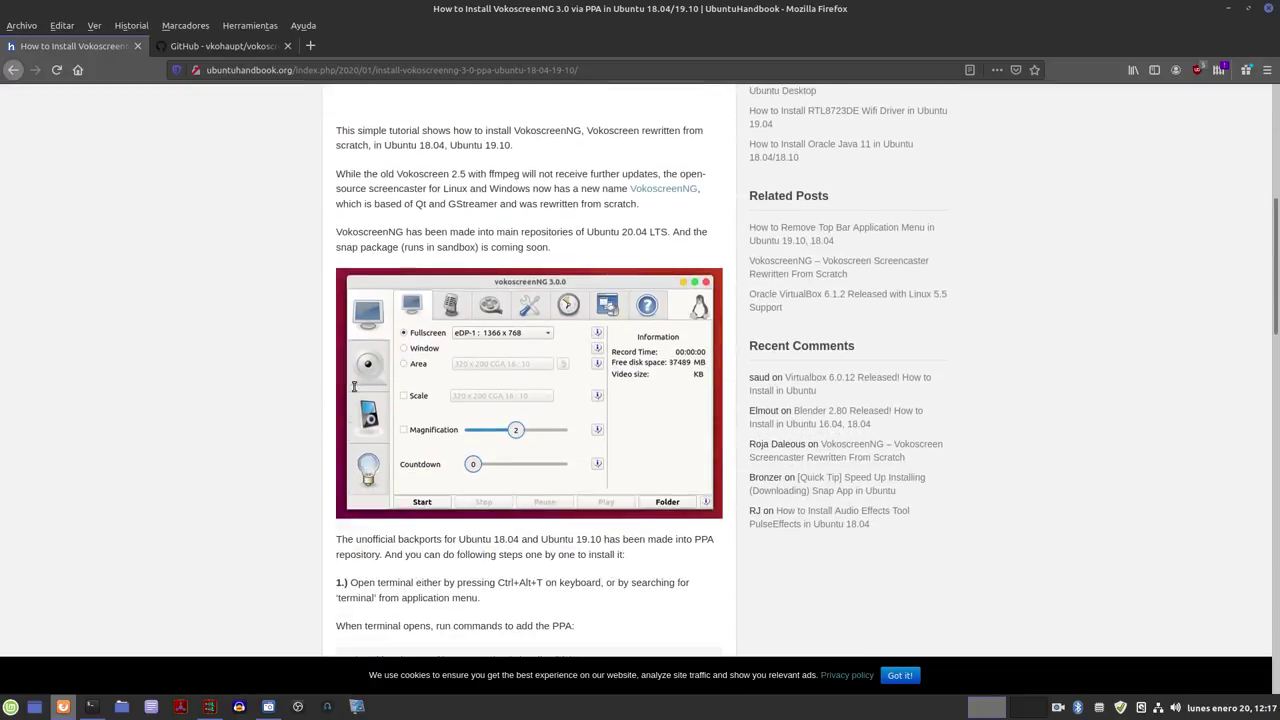
drag(634, 400, 267, 391)
click(218, 378)
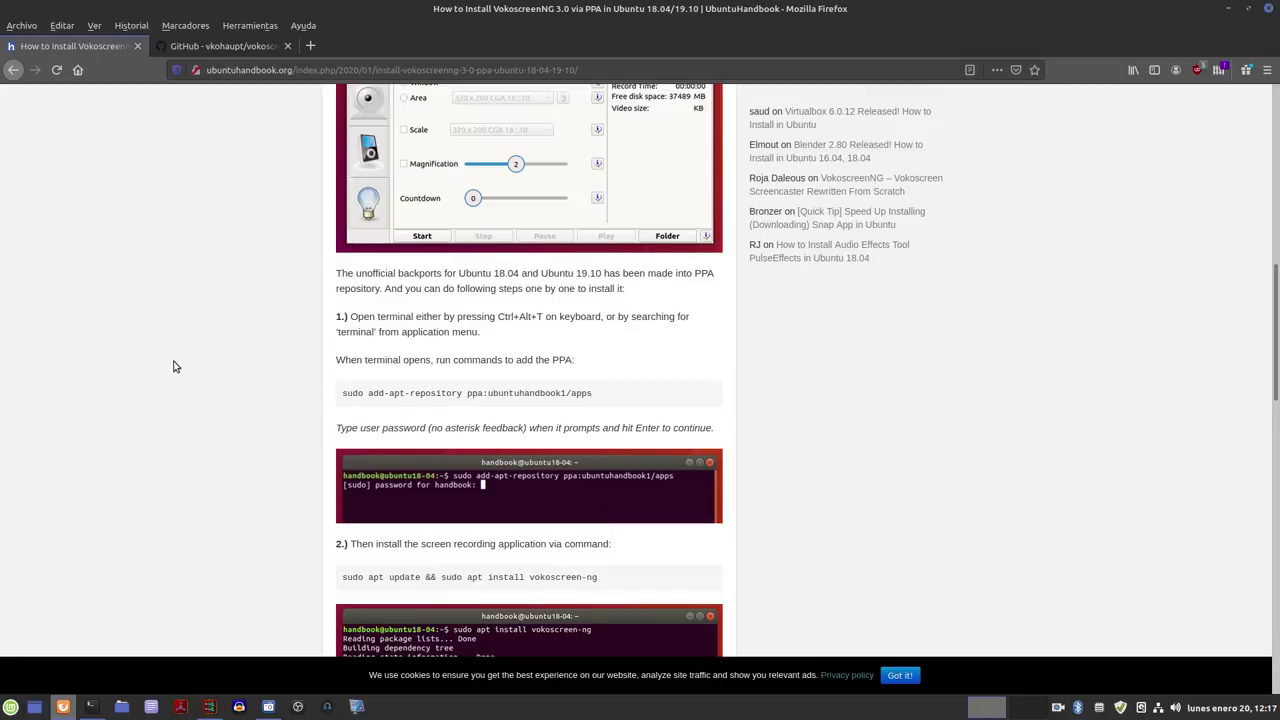
scroll(173, 357, down, 10)
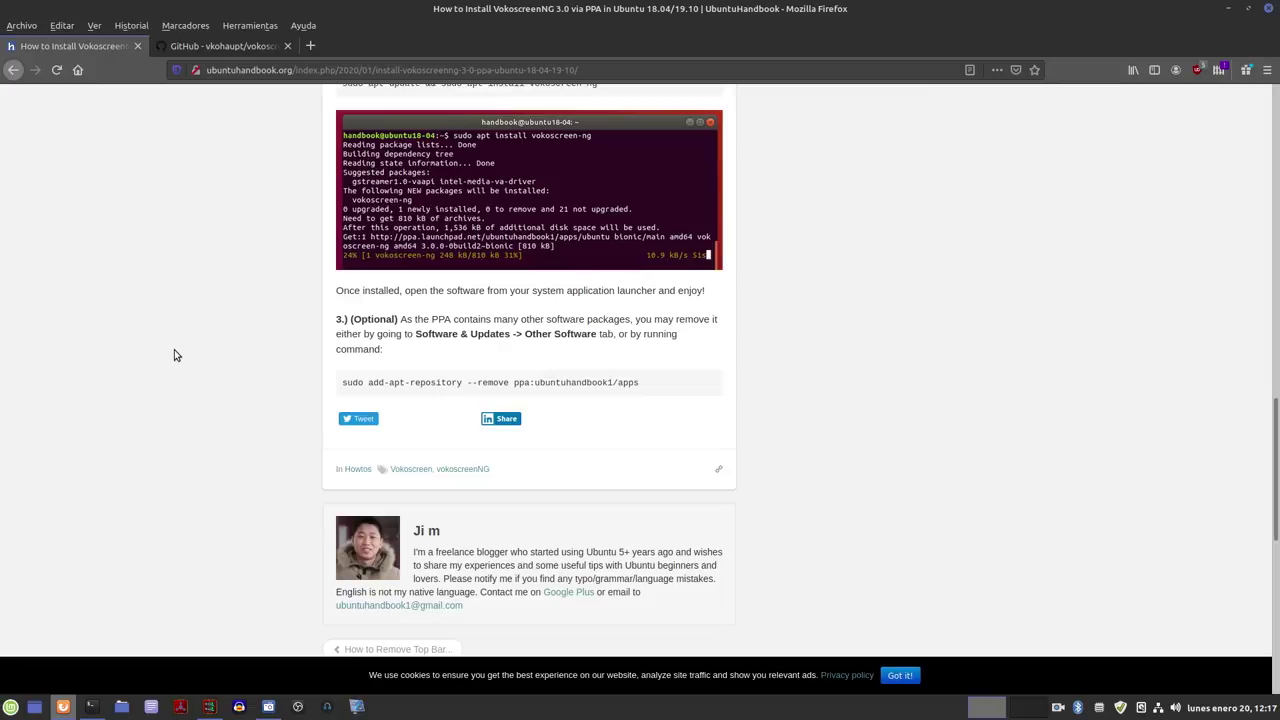
scroll(548, 382, up, 5)
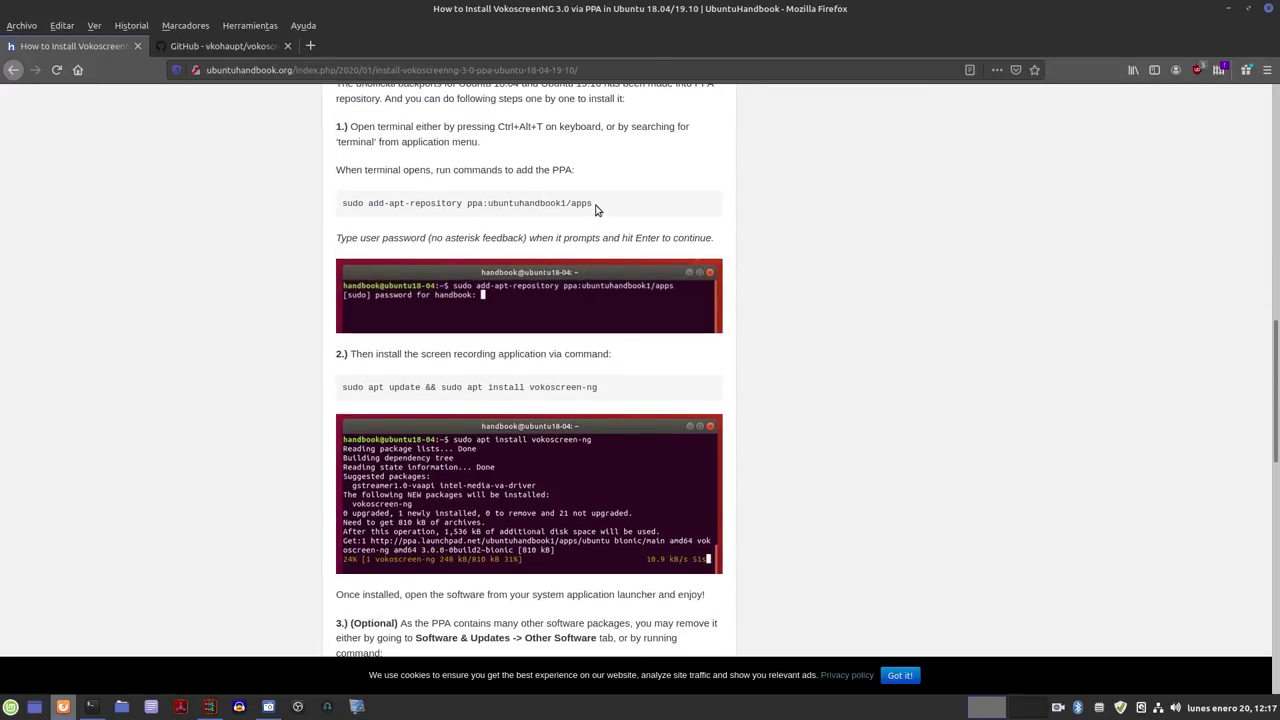
drag(596, 204, 331, 208)
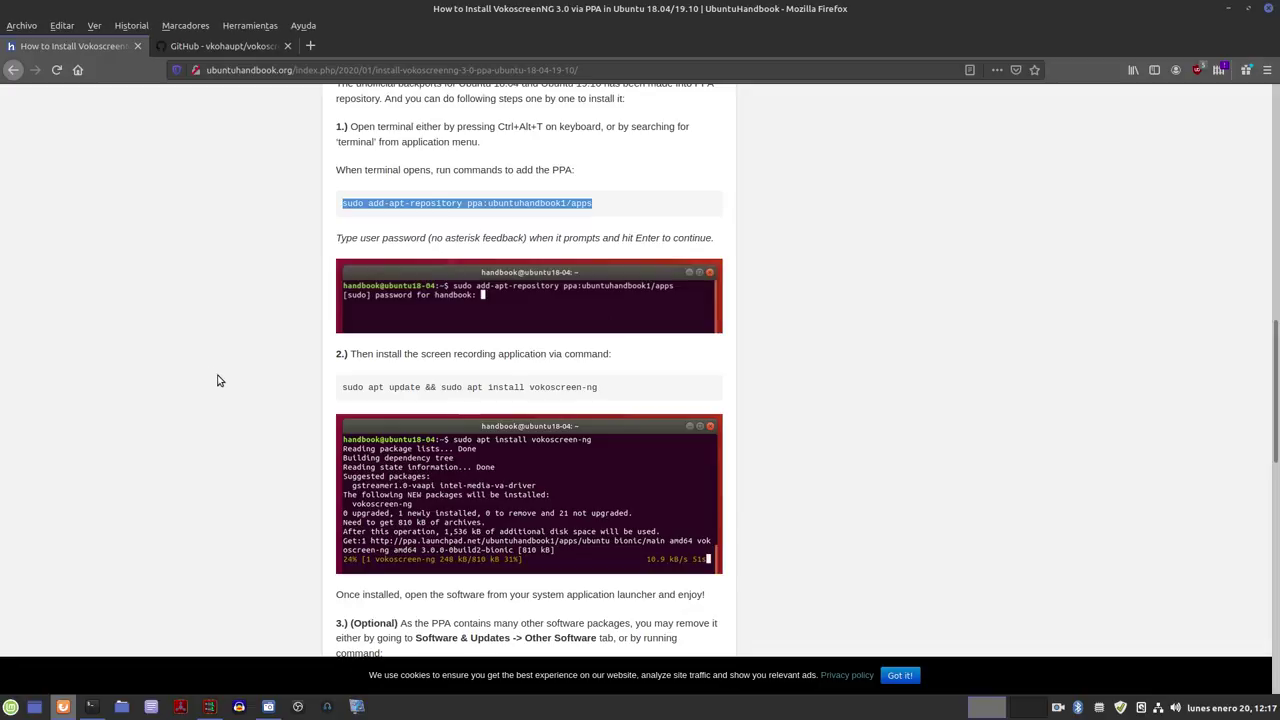
Step: Review the whole article again and highlight the optional removal command "sudo add-apt-repository --remove ppa:ubuntuhandbook1/apps"
scroll(220, 376, down, 2)
scroll(220, 376, down, 6)
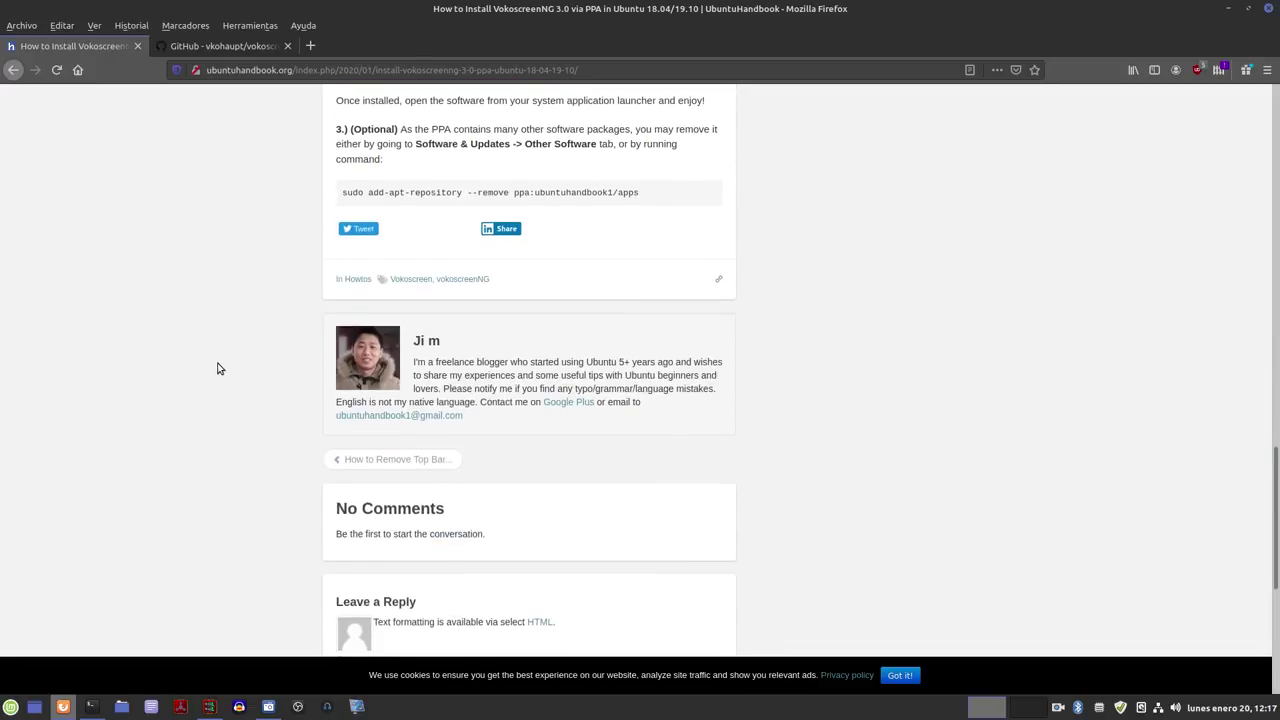
scroll(218, 369, up, 5)
scroll(224, 361, up, 15)
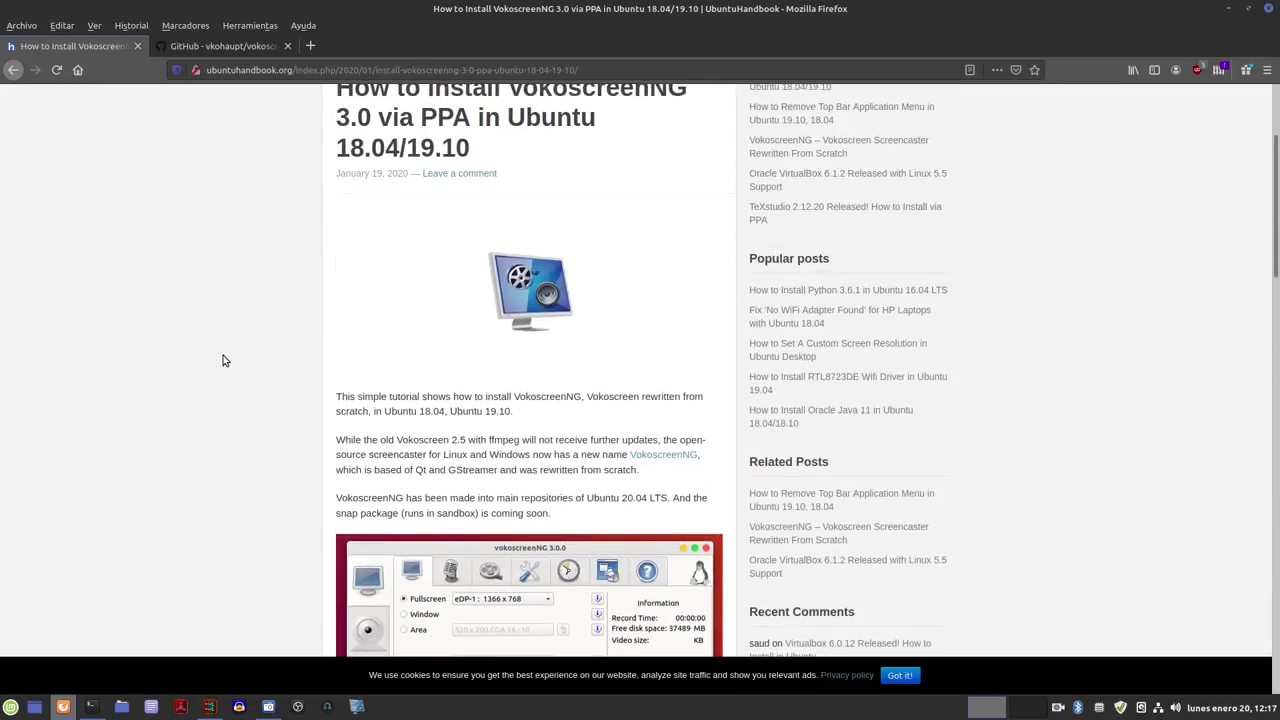
scroll(224, 361, up, 2)
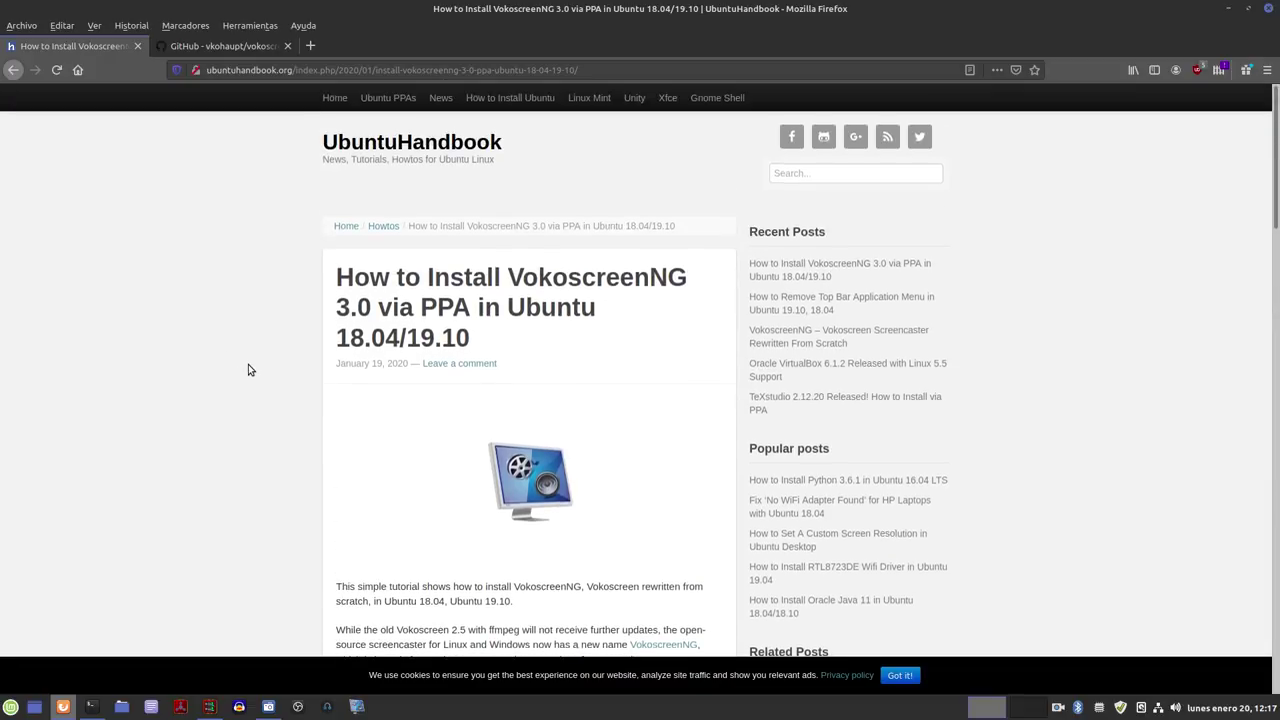
scroll(248, 370, down, 20)
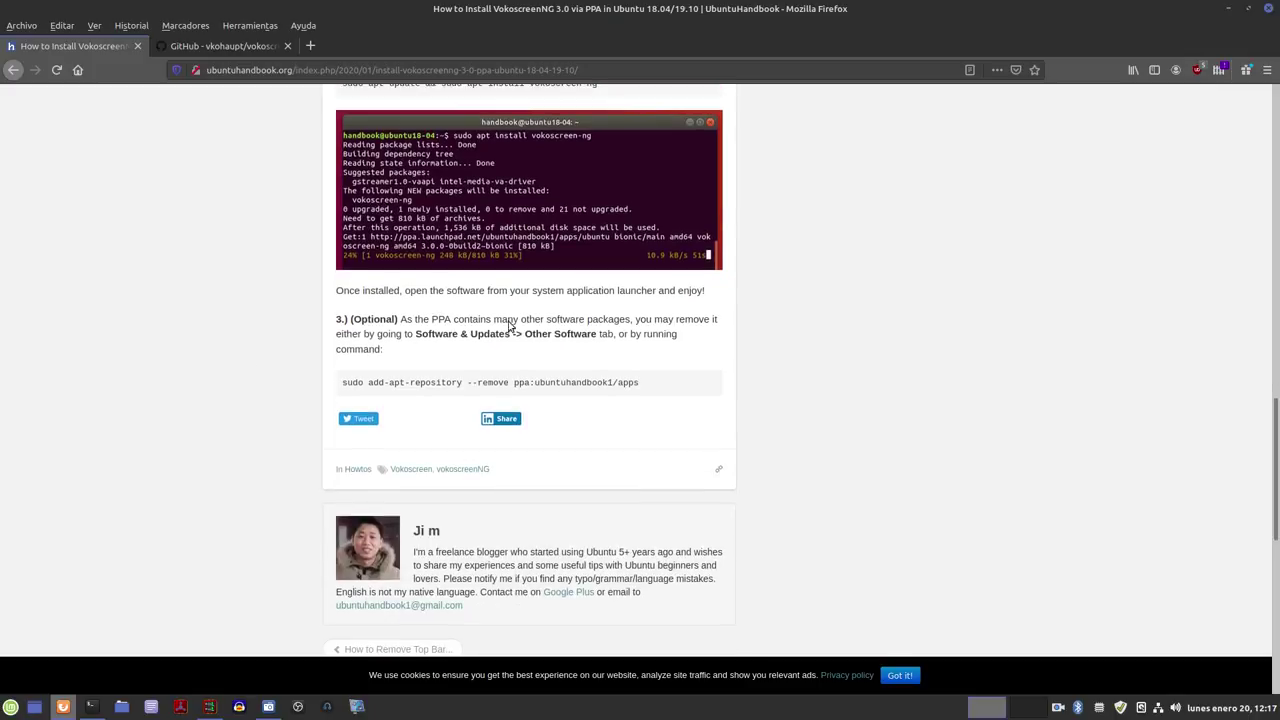
drag(652, 383, 328, 386)
click(221, 376)
scroll(246, 417, up, 10)
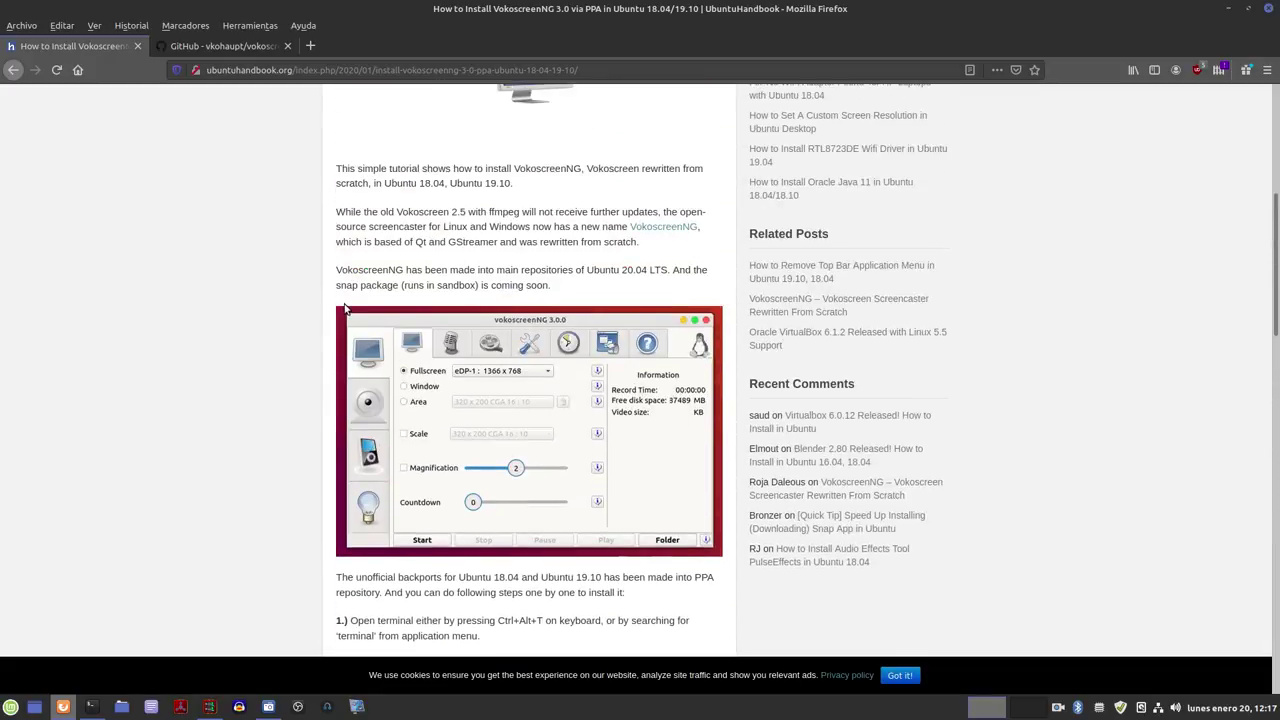
scroll(344, 309, up, 7)
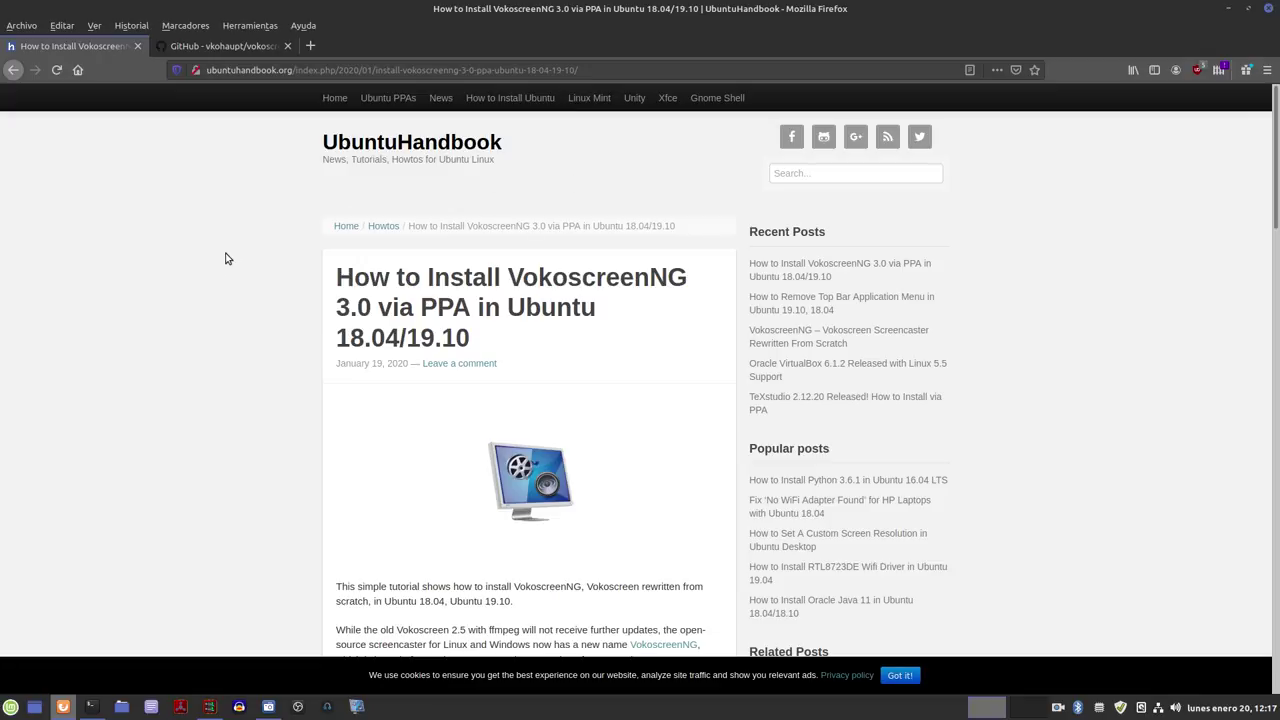
Step: Switch to the vokoscreenNG GitHub page and review its description, file list and first README screenshots
click(229, 46)
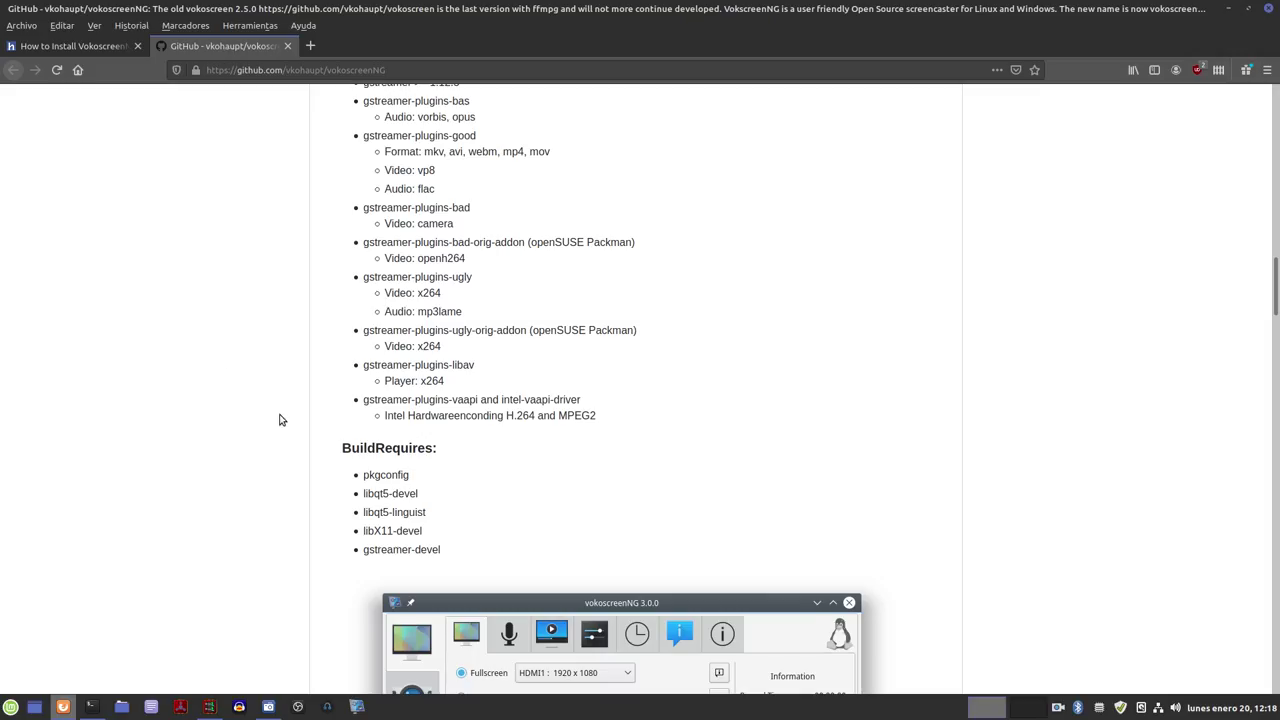
scroll(279, 420, up, 7)
scroll(279, 420, up, 10)
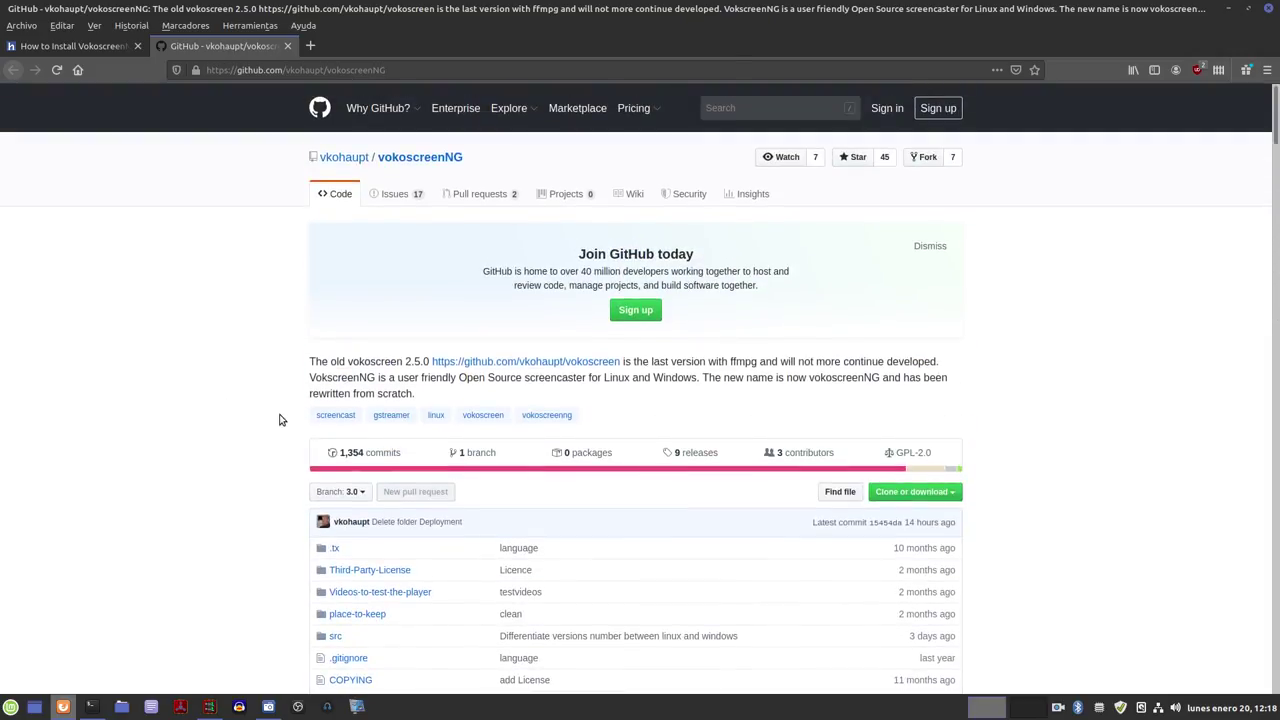
scroll(389, 360, down, 4)
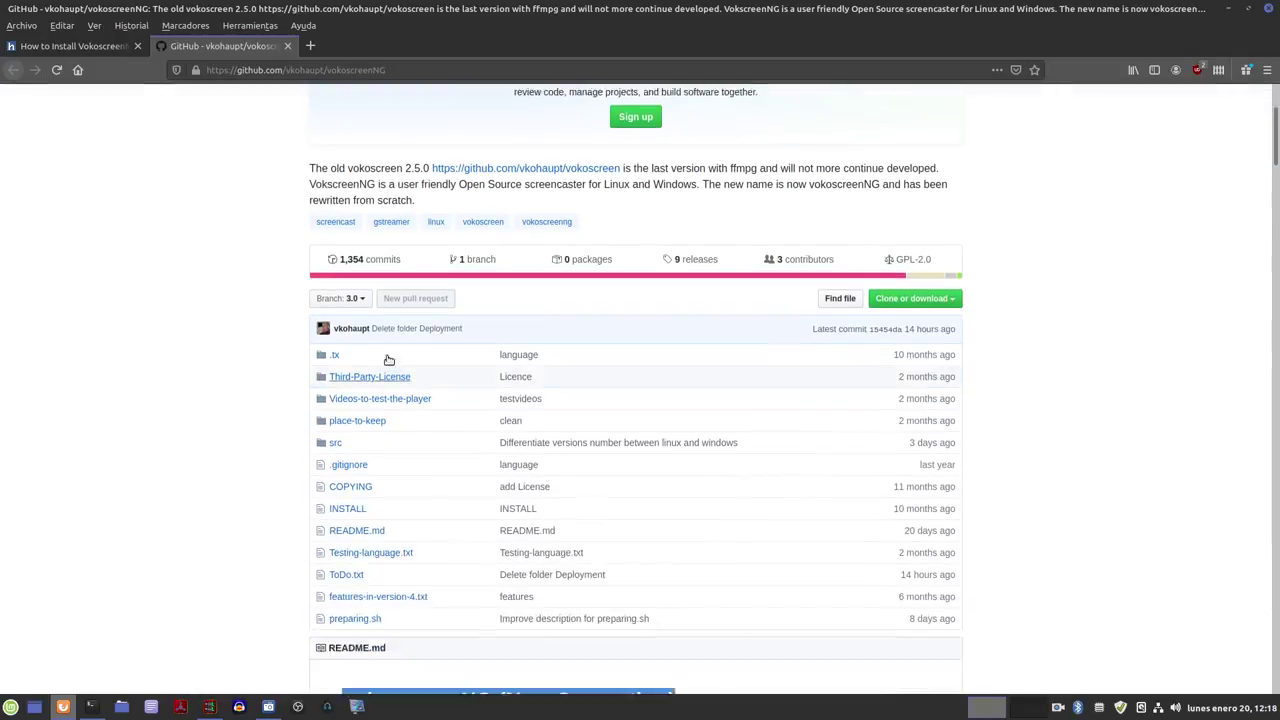
scroll(389, 360, down, 20)
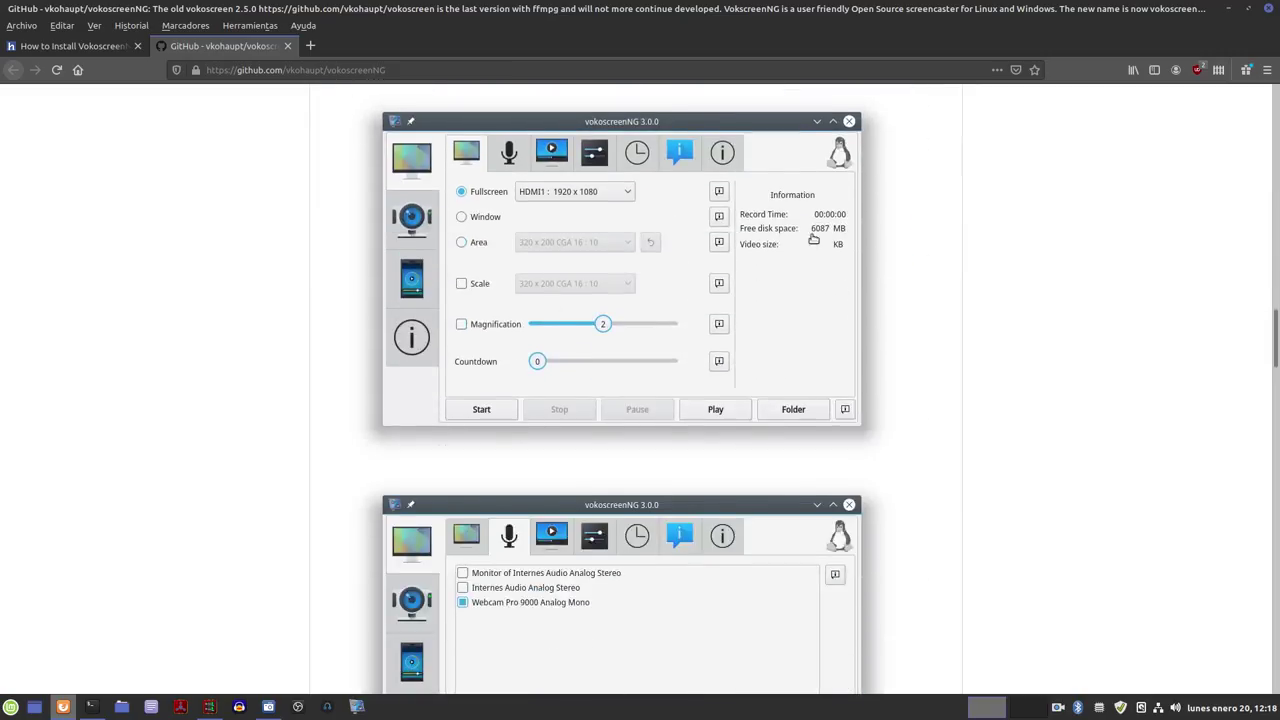
Step: Clear the browser off the desktop and launch vokoscreenNG, placing its window near the middle
click(1228, 8)
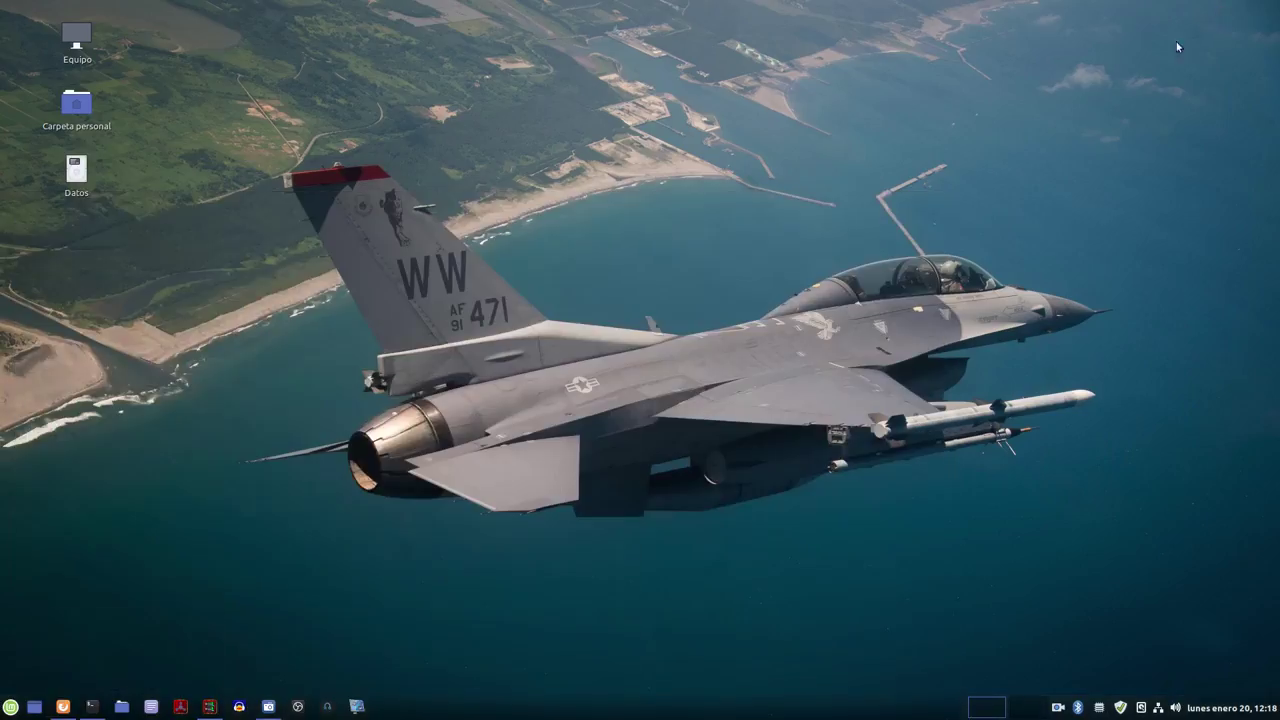
click(354, 704)
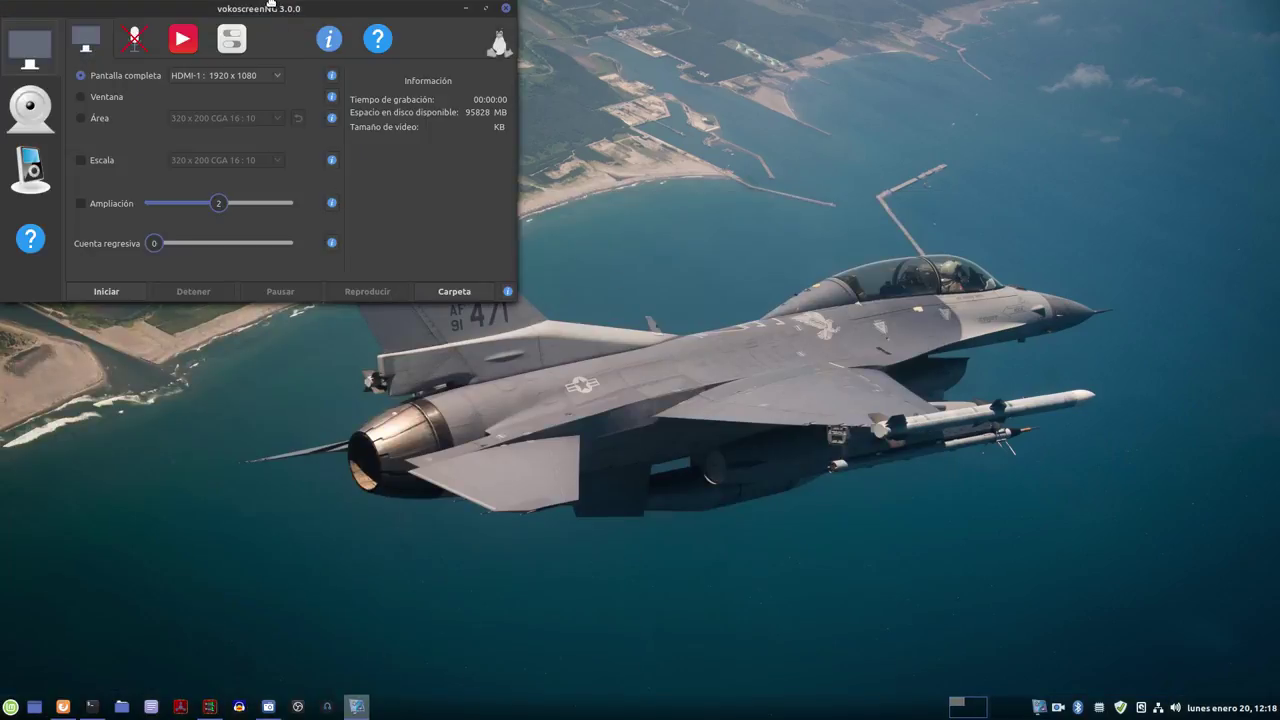
drag(272, 7, 648, 135)
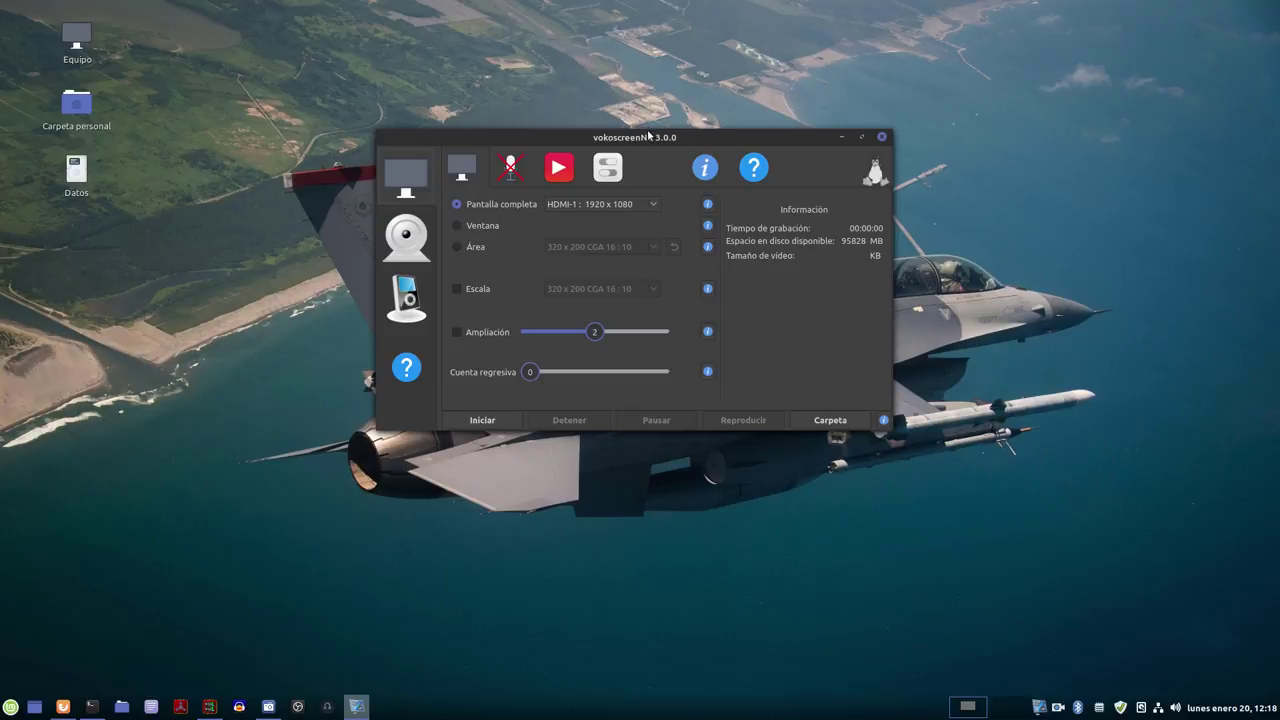
Step: Compare vokoscreenNG's interface with the README screenshot in Firefox and return to the application window
click(64, 708)
scroll(515, 550, up, 3)
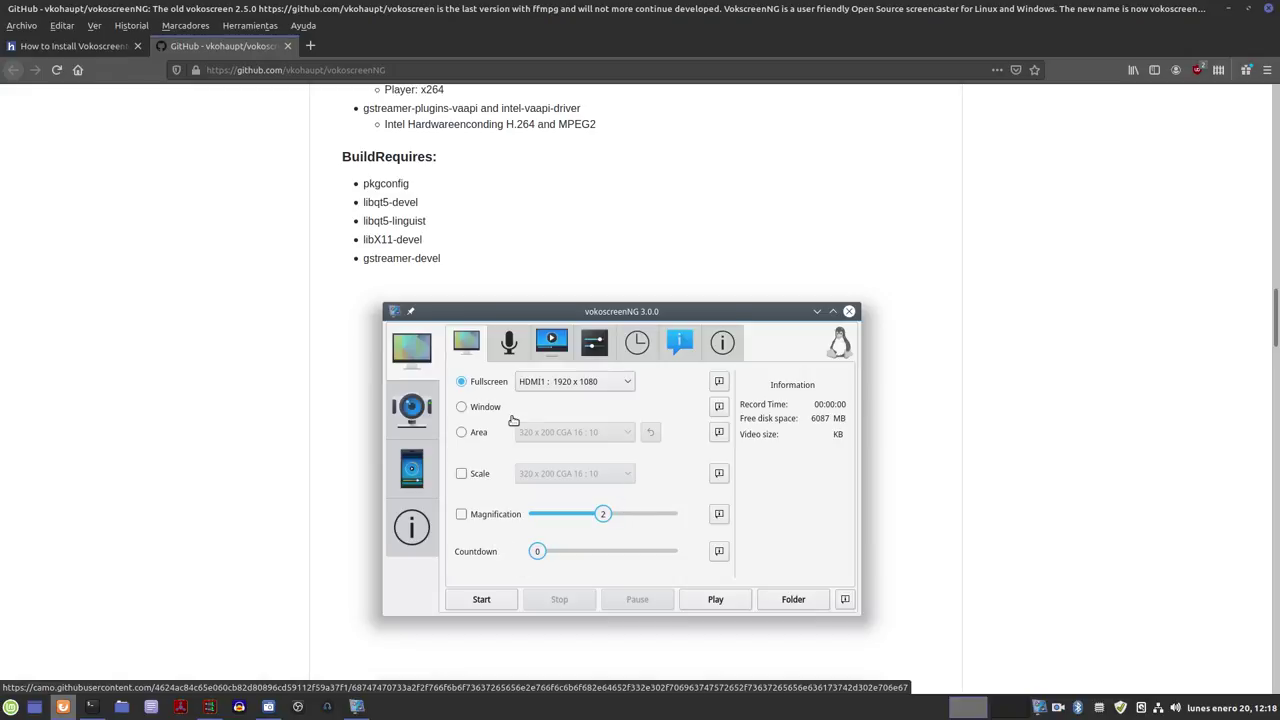
click(1228, 10)
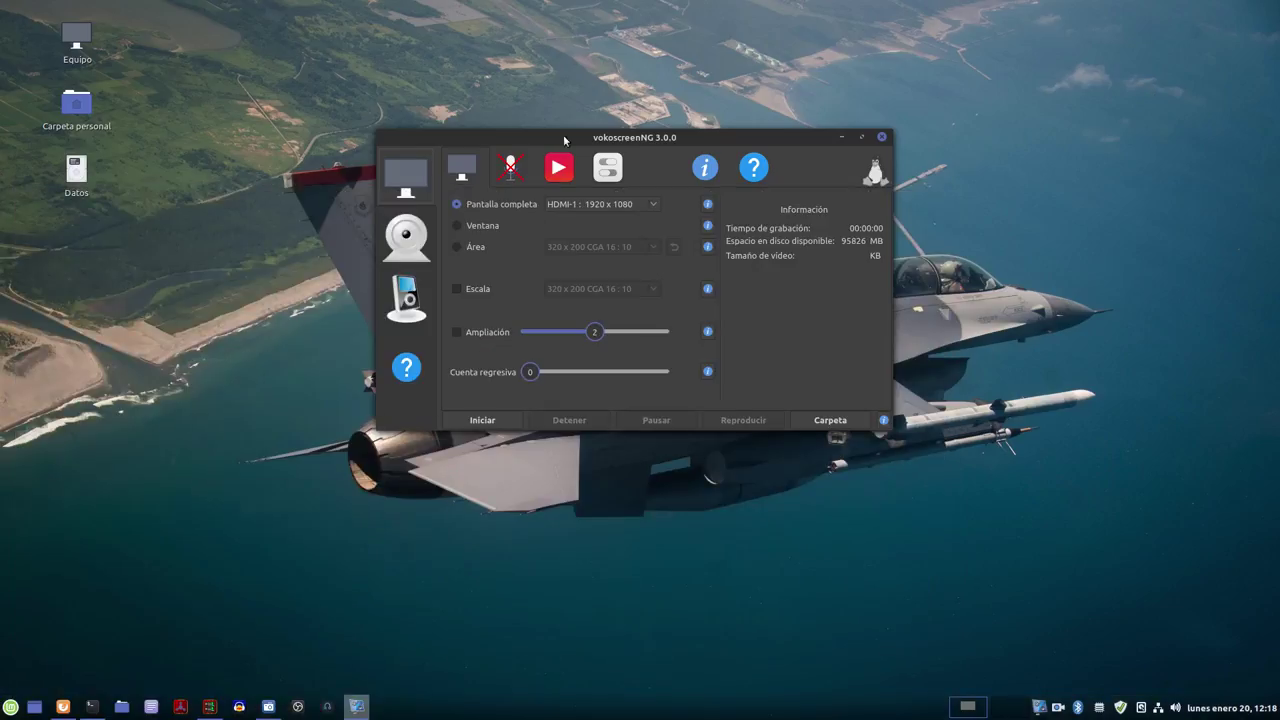
Step: Show the SimpleScreenRecorder window side by side with the vokoscreenNG window on the desktop
drag(606, 140, 614, 113)
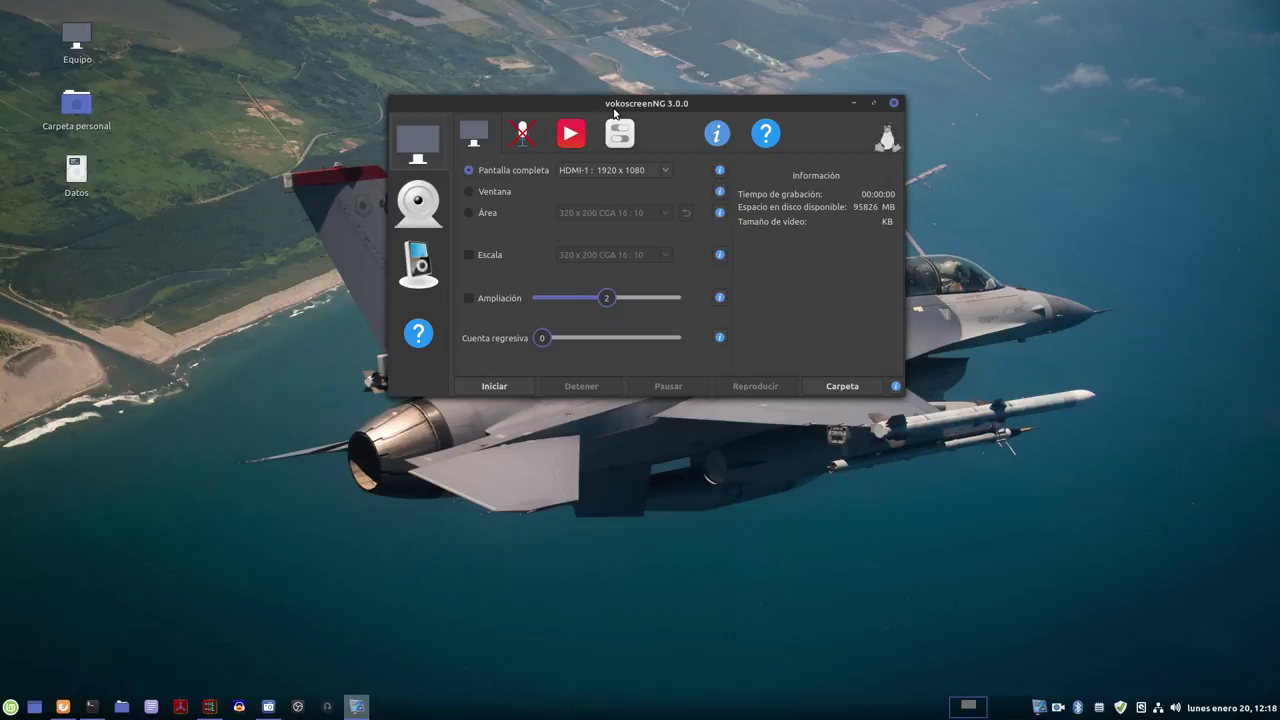
drag(601, 97, 380, 61)
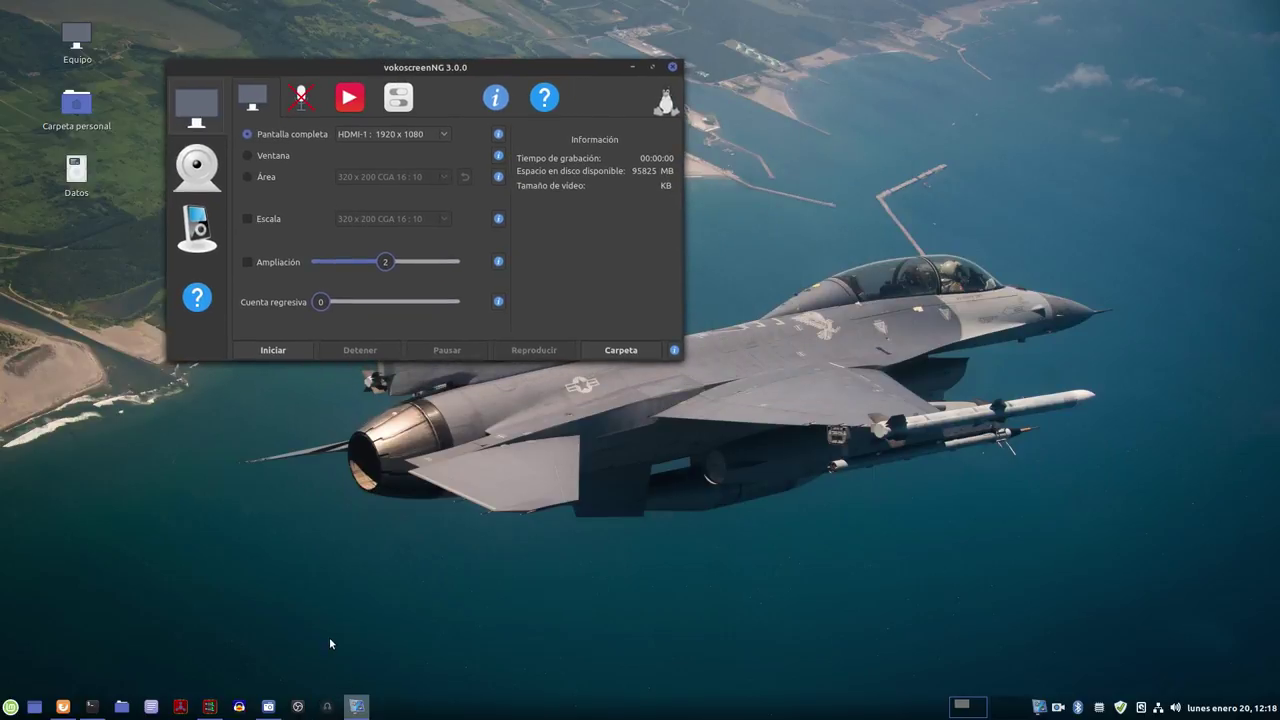
click(268, 706)
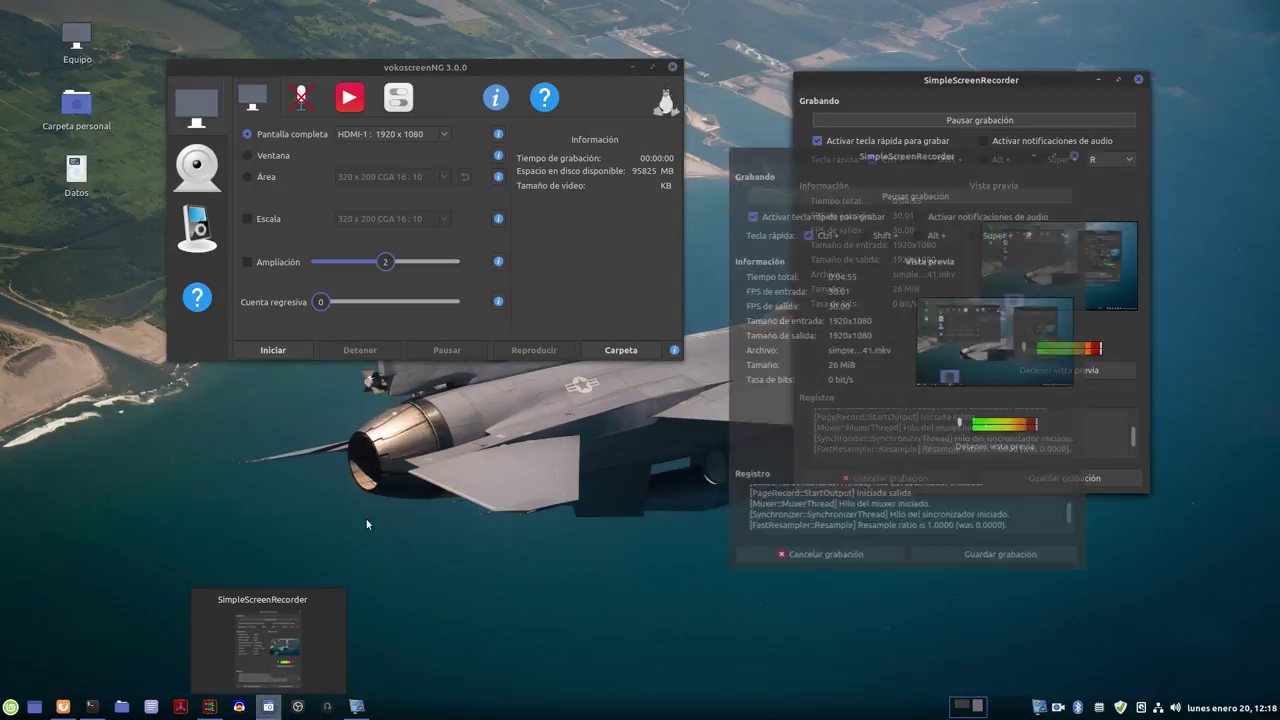
drag(948, 85, 959, 83)
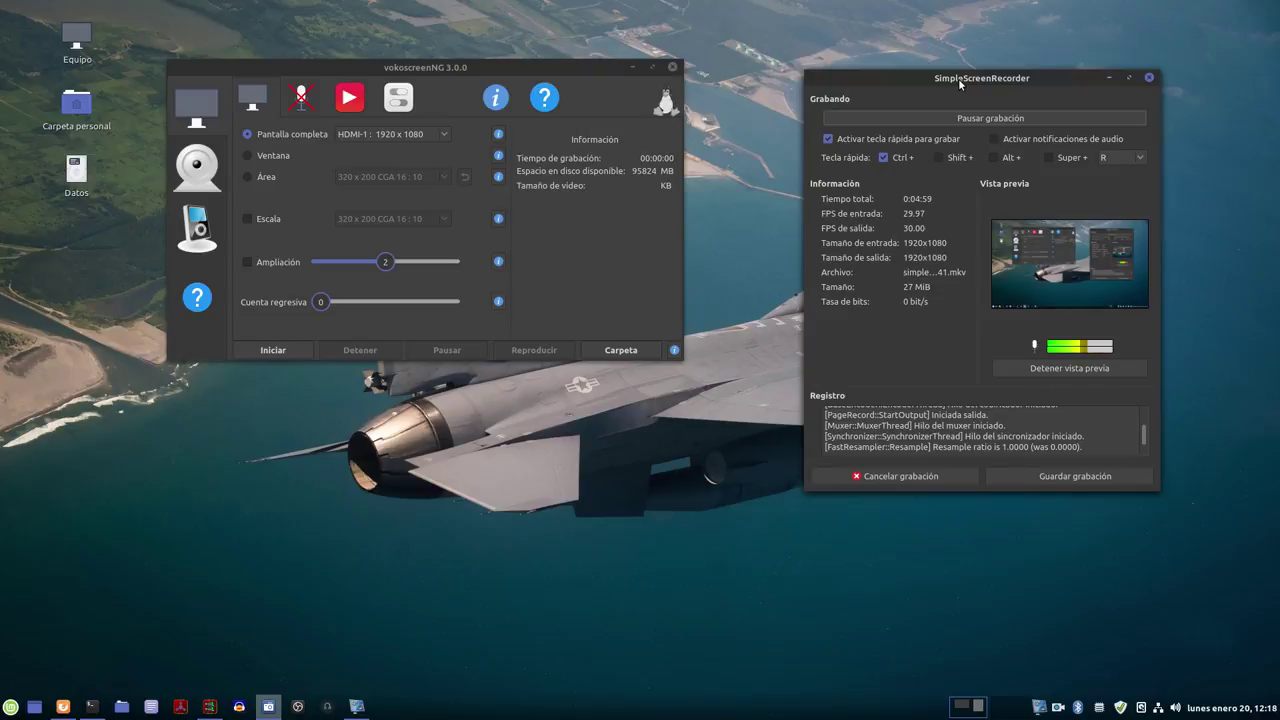
drag(971, 78, 1007, 78)
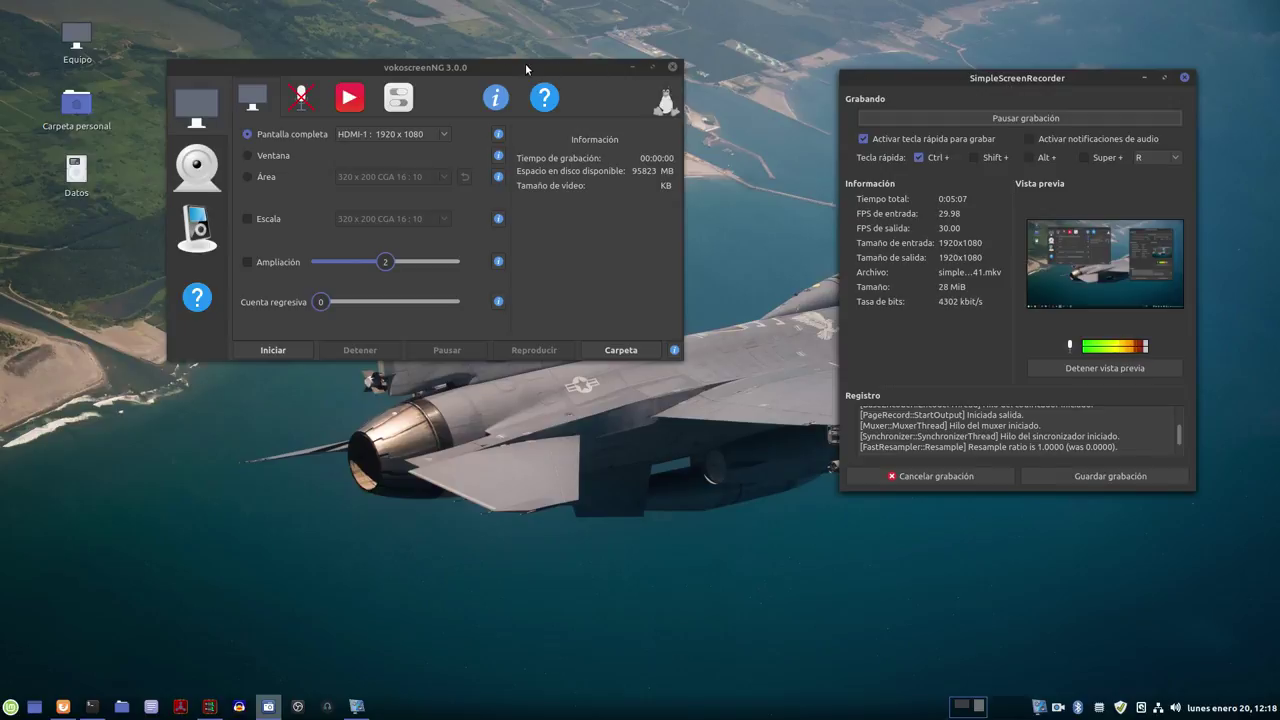
Step: Minimize SimpleScreenRecorder and reposition the vokoscreenNG window nearer the centre of the desktop
click(495, 66)
drag(495, 66, 476, 55)
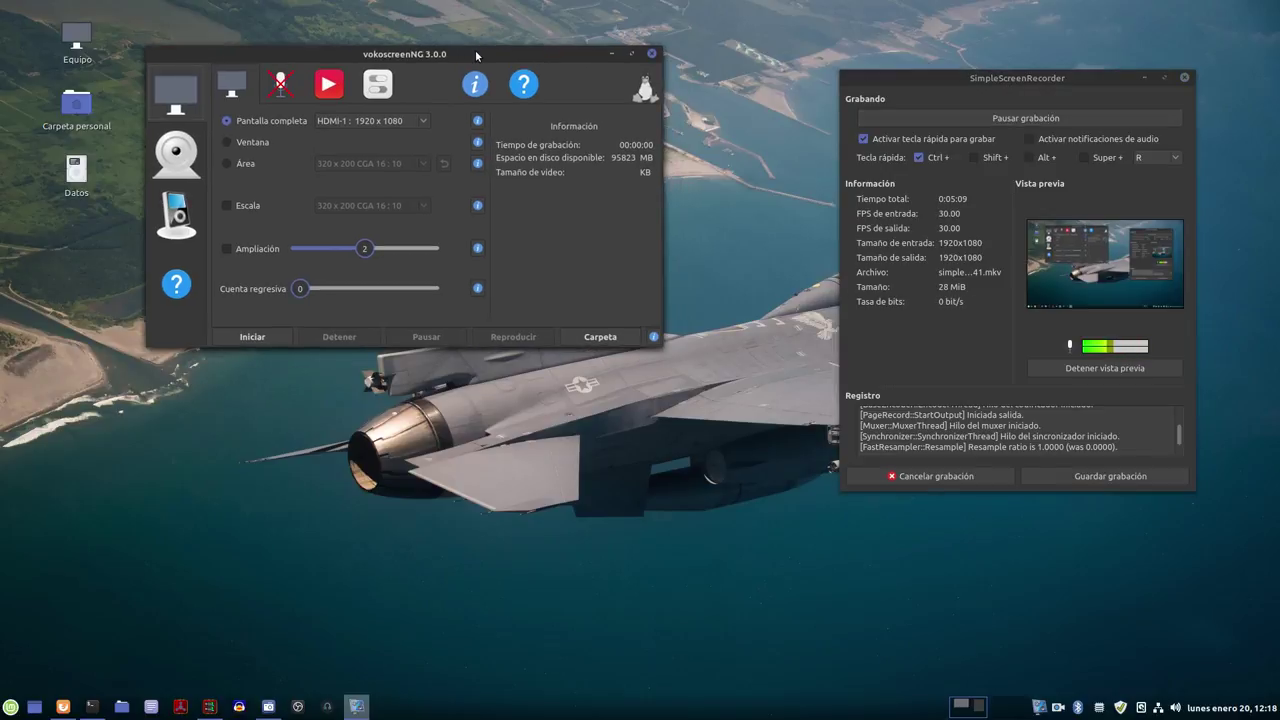
click(1145, 78)
drag(430, 54, 585, 57)
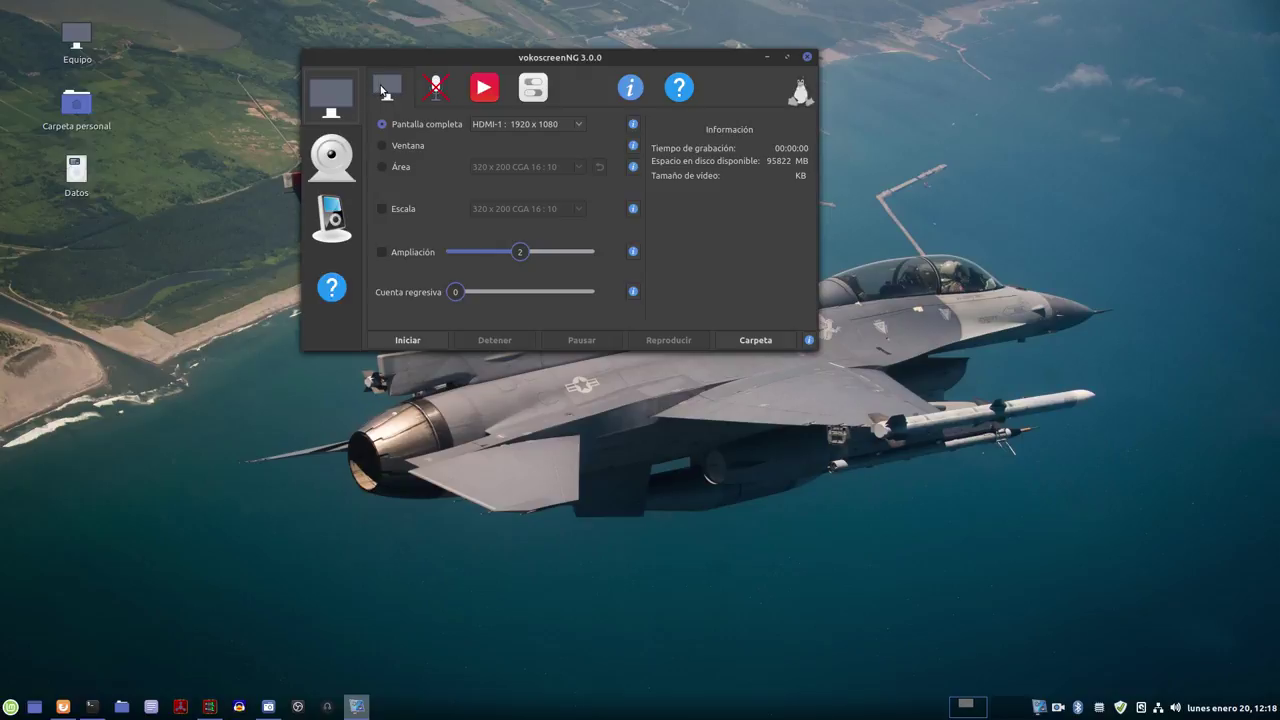
Step: Look through vokoscreenNG's audio source, video format and codec, and general option pages
click(437, 102)
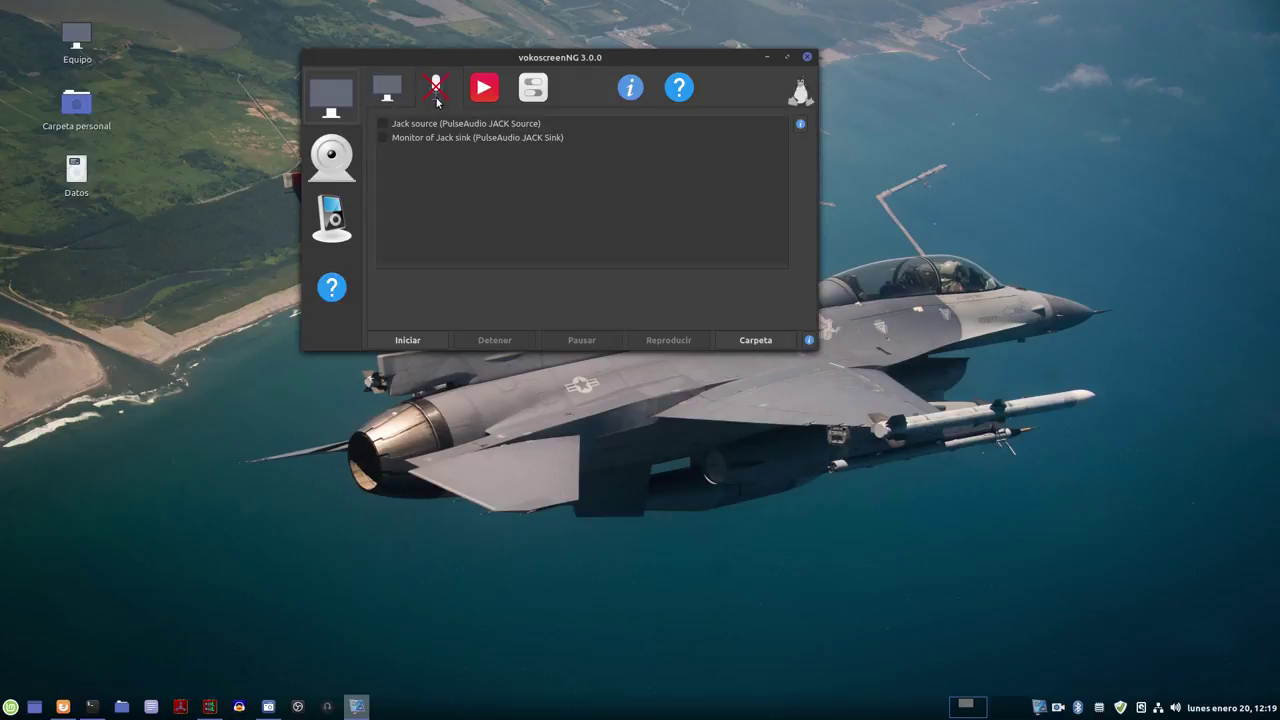
click(476, 102)
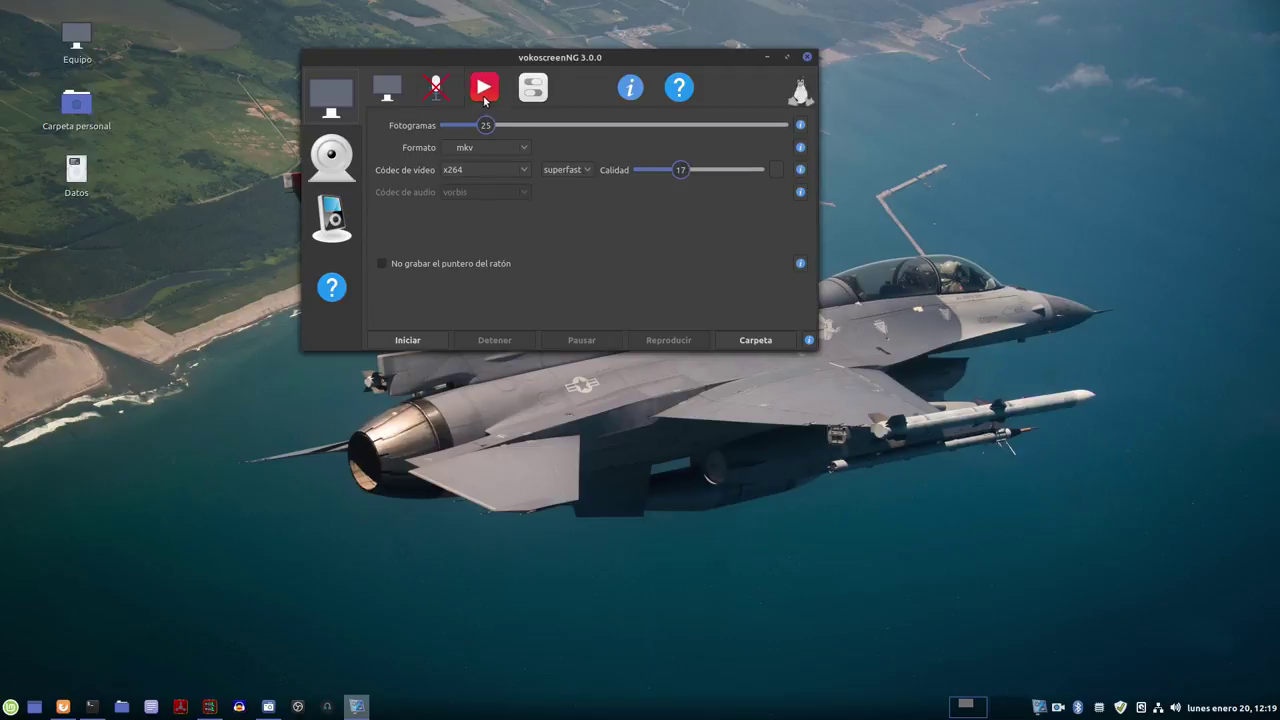
click(538, 100)
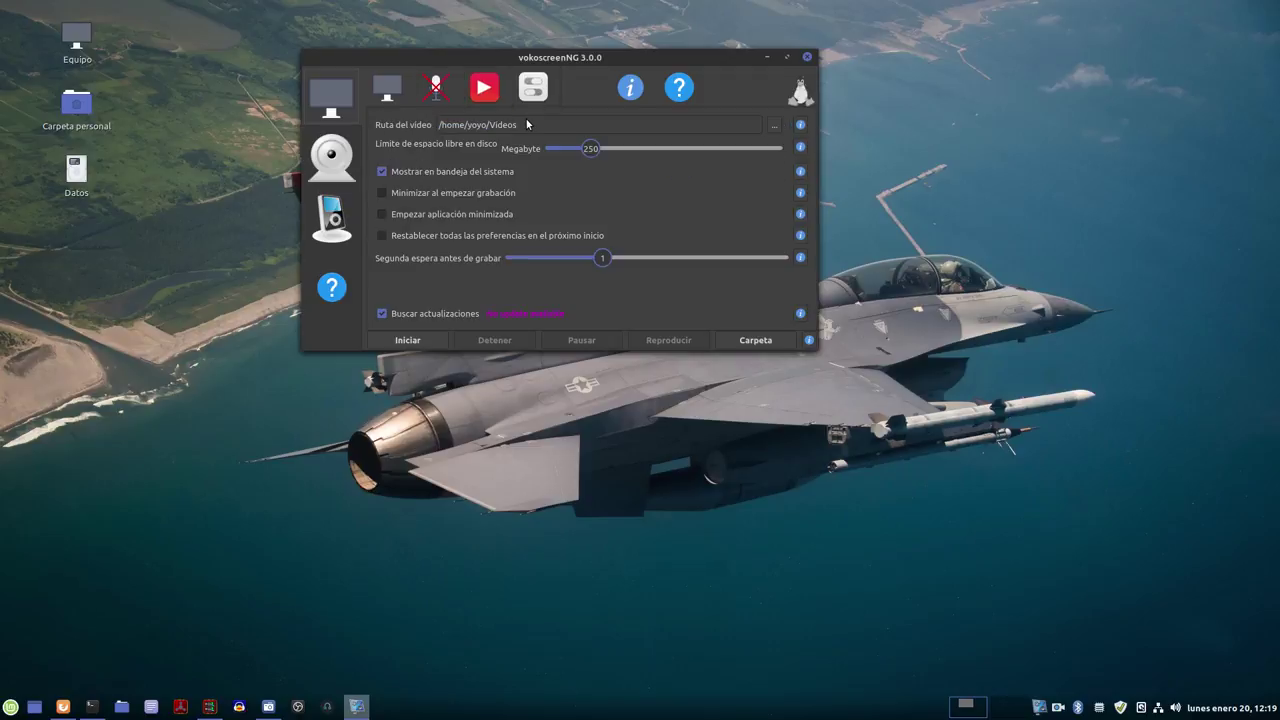
Step: Go back to the screen capture settings and open the help page for the full-screen option (Pantalla completa)
click(396, 89)
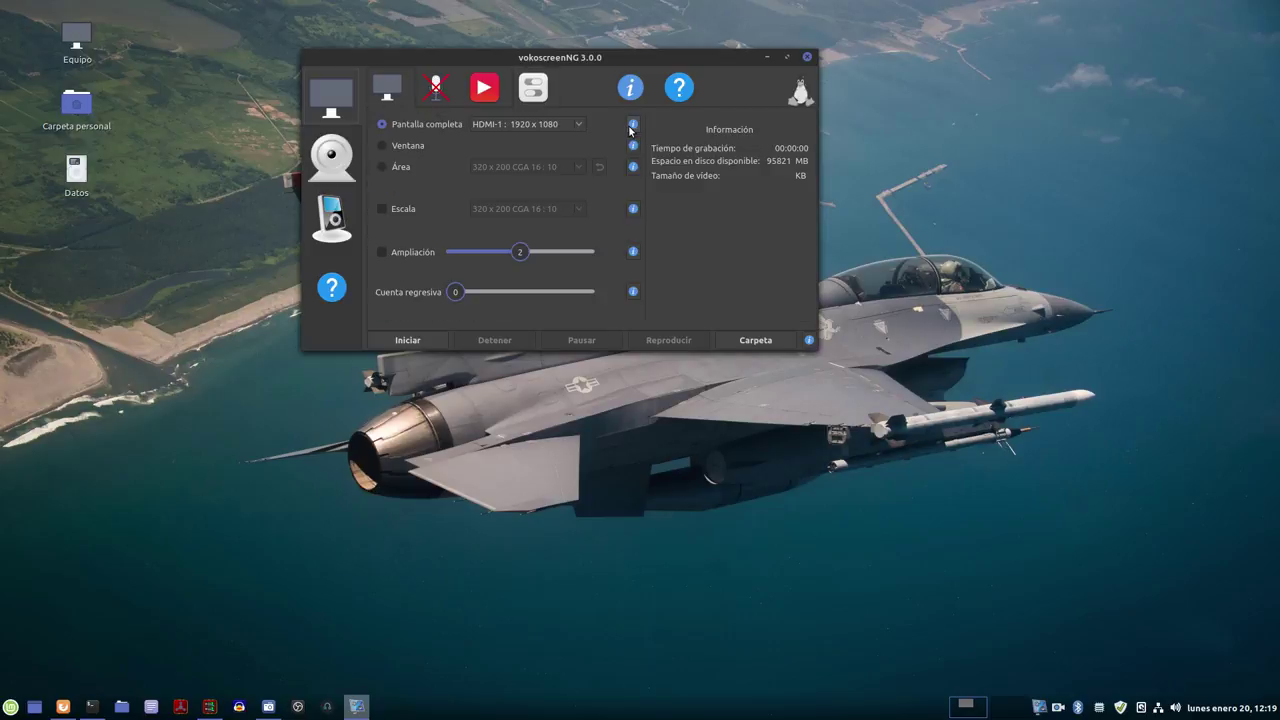
click(632, 125)
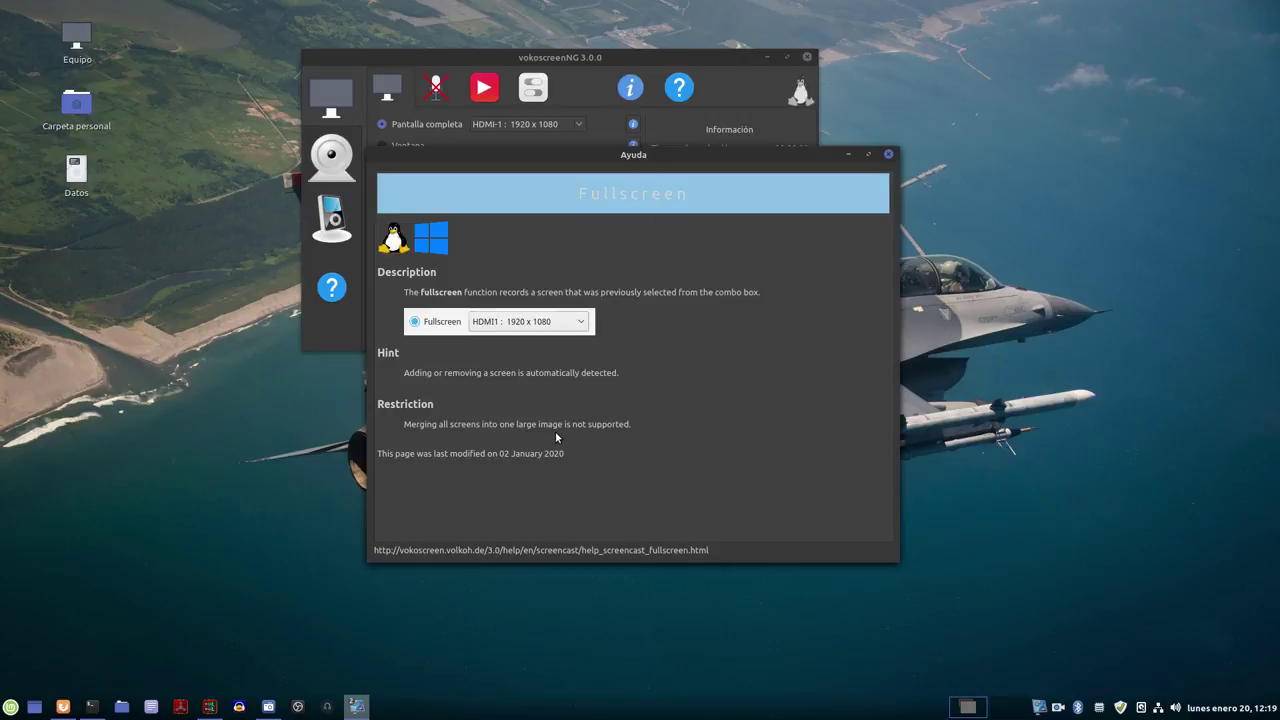
Step: Move the full-screen help page aside to uncover the capture options, and close it
drag(629, 156, 793, 173)
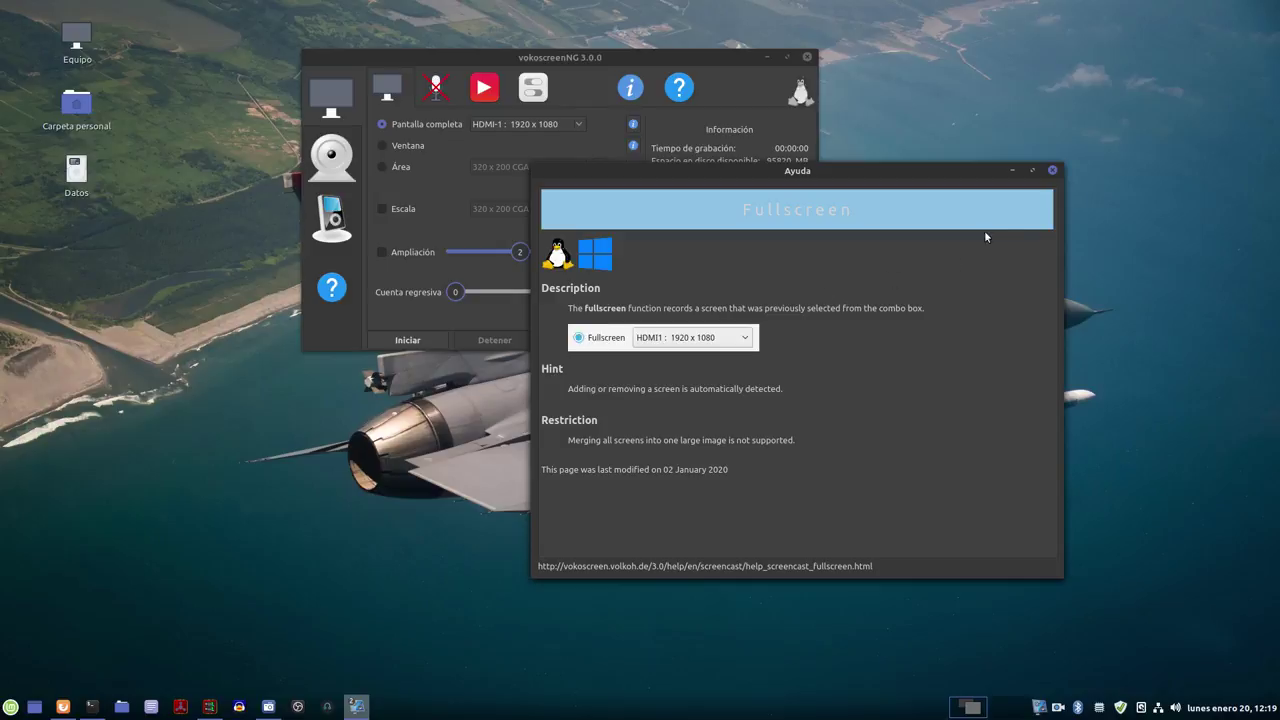
click(1052, 170)
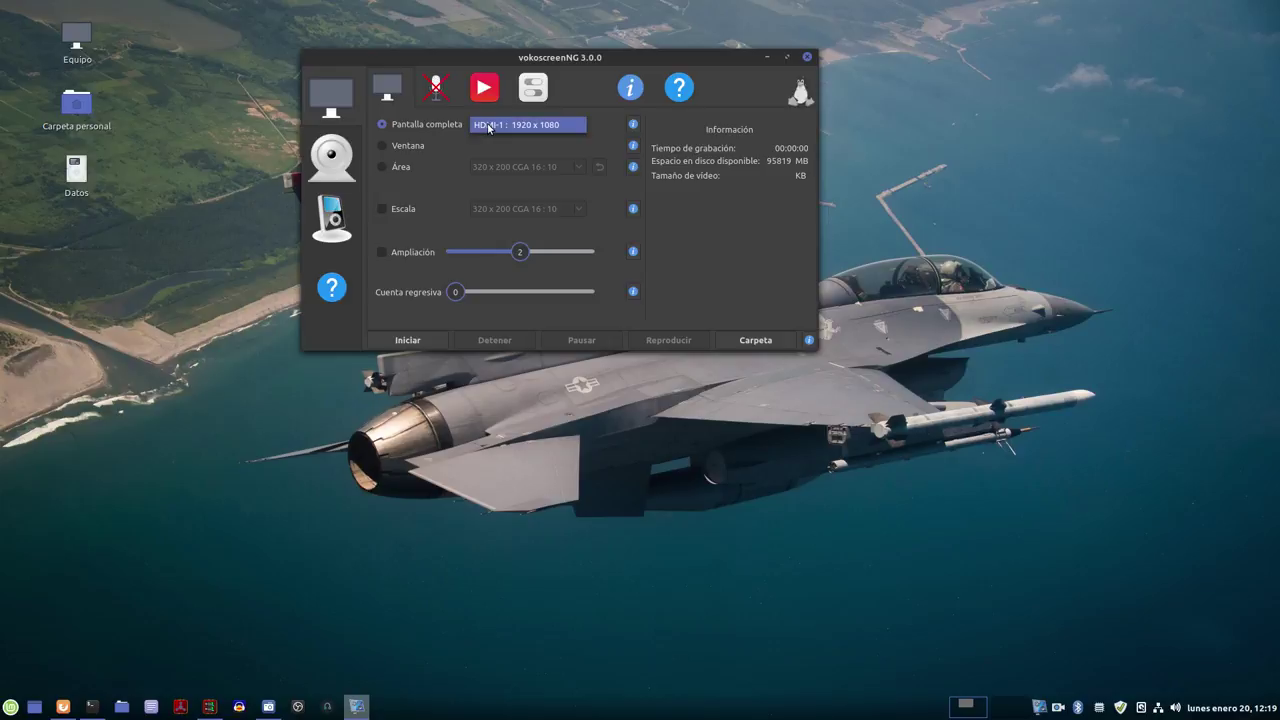
Step: Try window capture and area capture, stretching the area frame to about 1232 x 599 and the recorder window taller, and return to full-screen capture
click(398, 147)
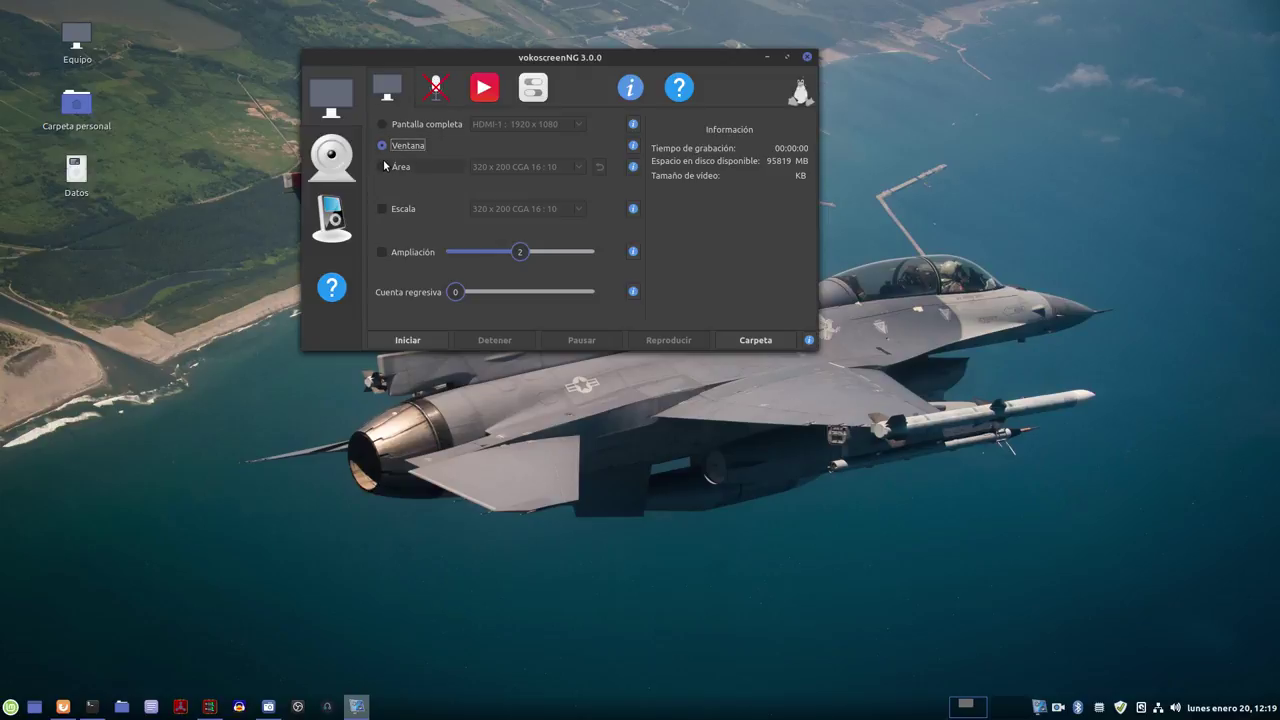
click(385, 166)
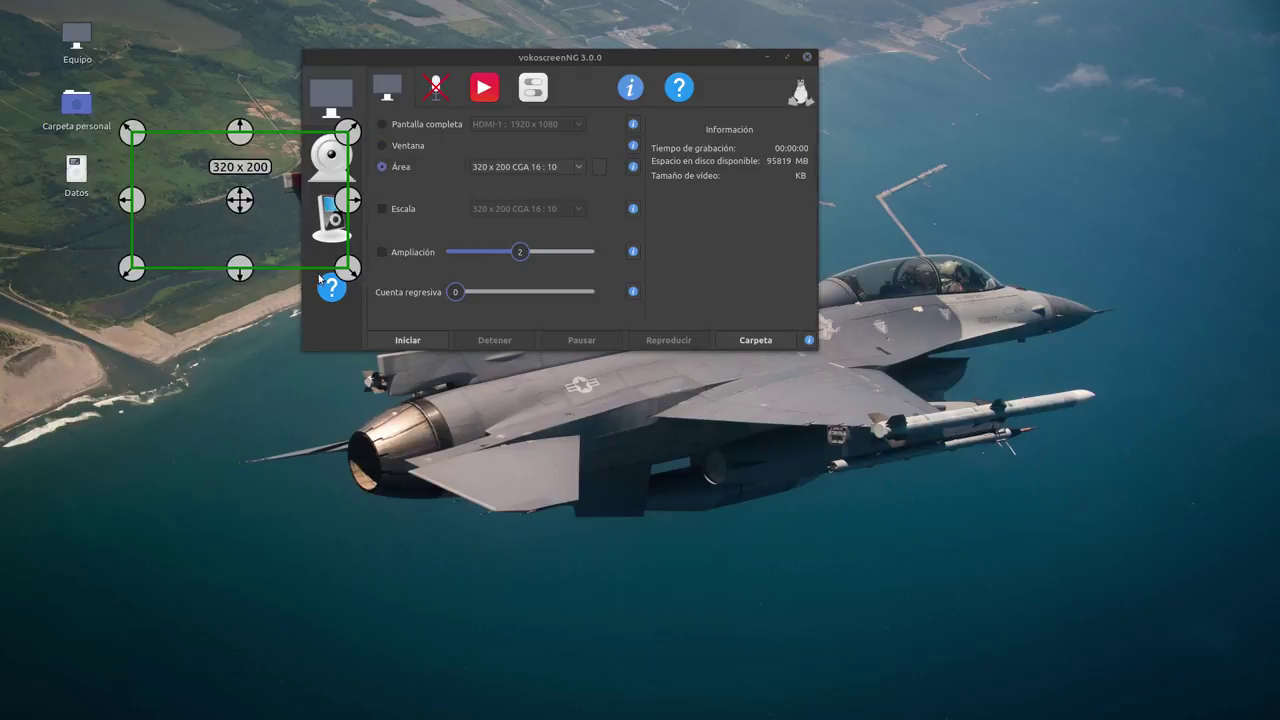
drag(348, 268, 954, 532)
drag(430, 351, 430, 378)
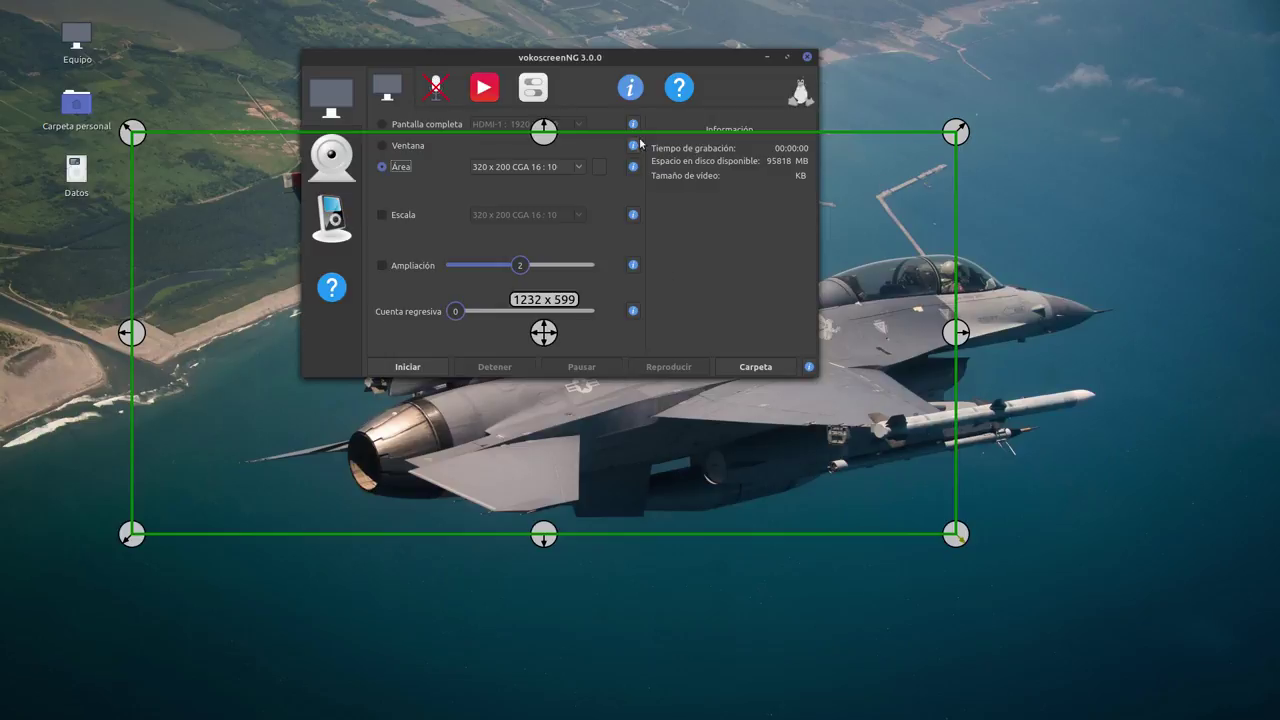
click(385, 126)
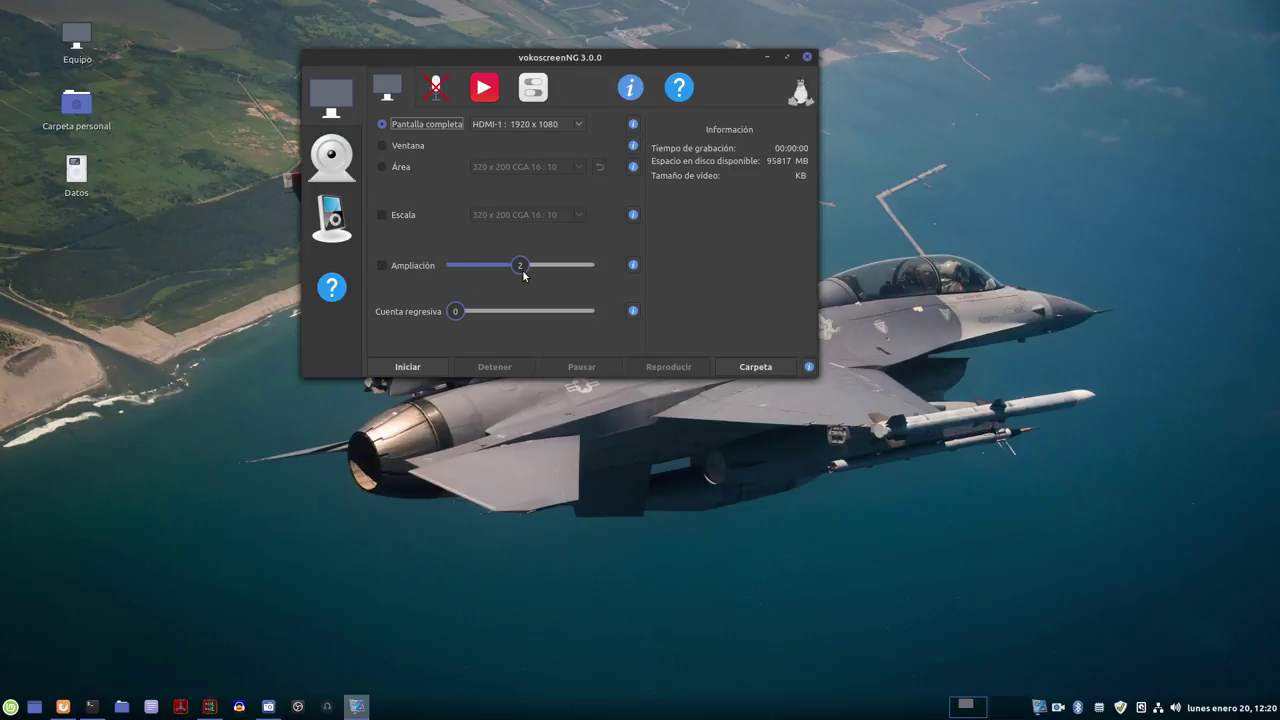
Step: Consult the help page for the magnifier option (Ampliación), close it and move the recorder window closer to the centre of the desktop
click(633, 265)
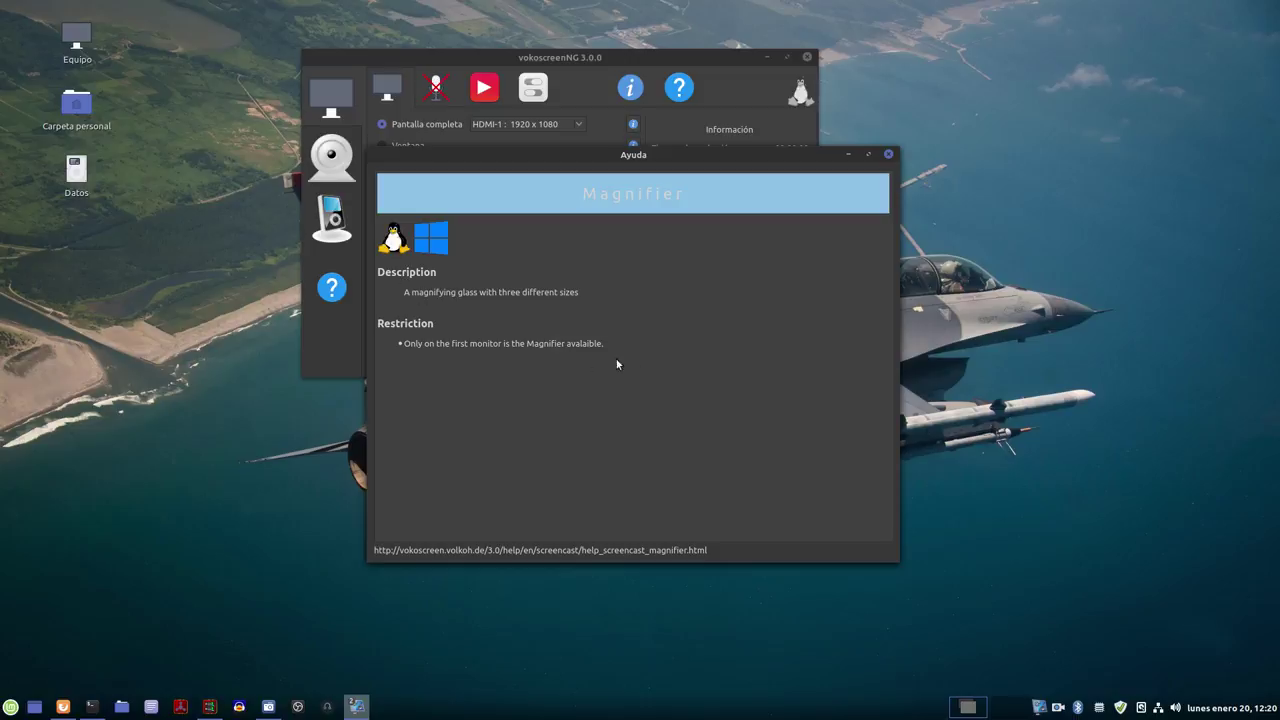
click(890, 155)
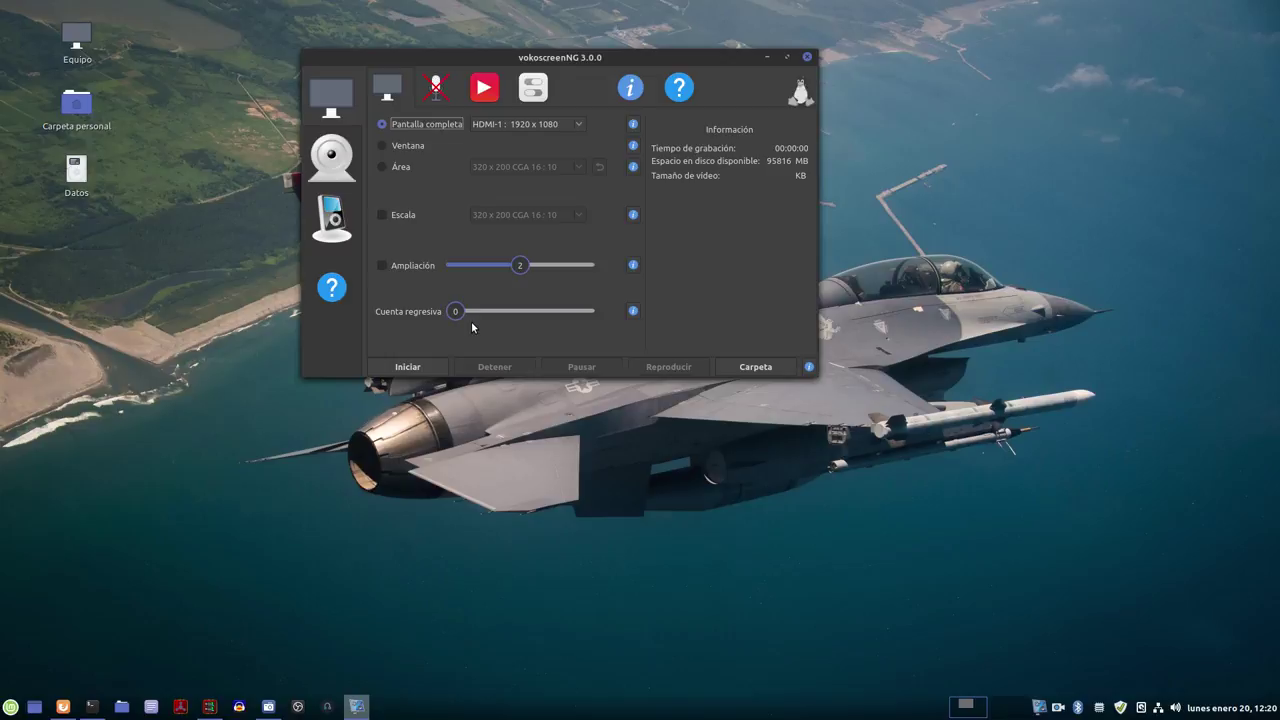
drag(578, 58, 634, 126)
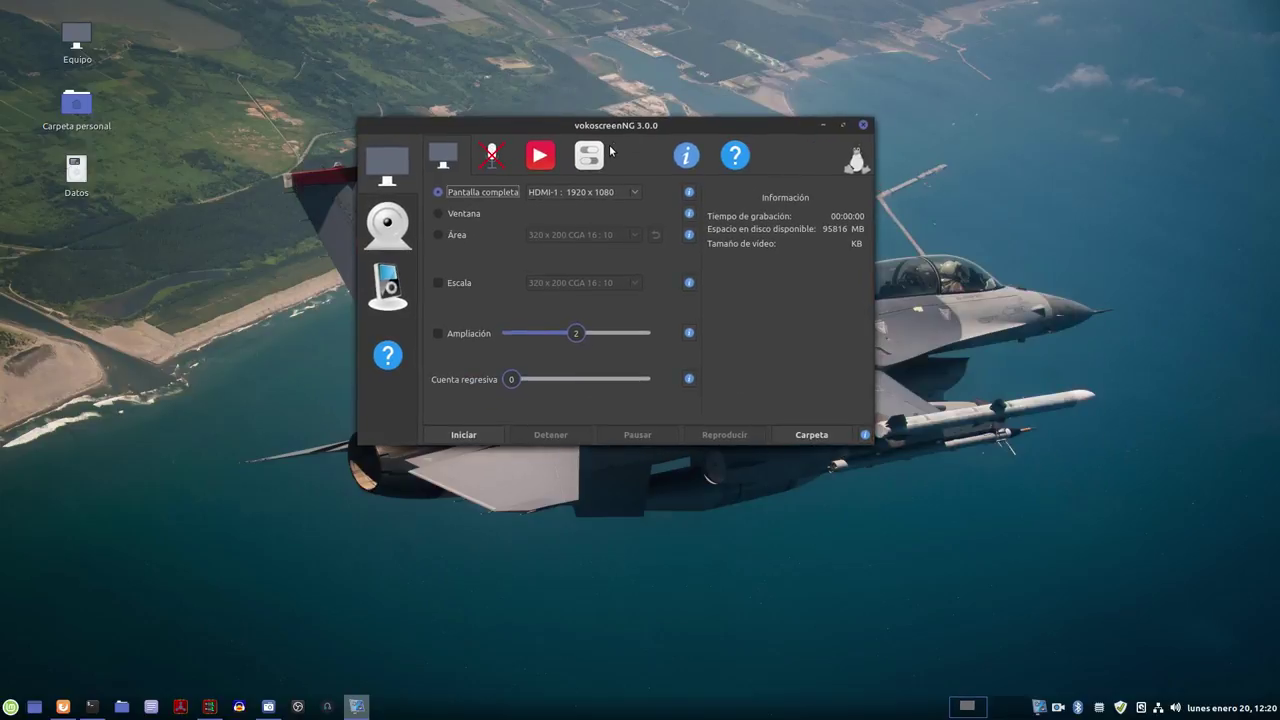
Step: Show the audio source page and check the JACK connections in Carla's patchbay before minimizing Carla
click(490, 158)
drag(549, 123, 527, 115)
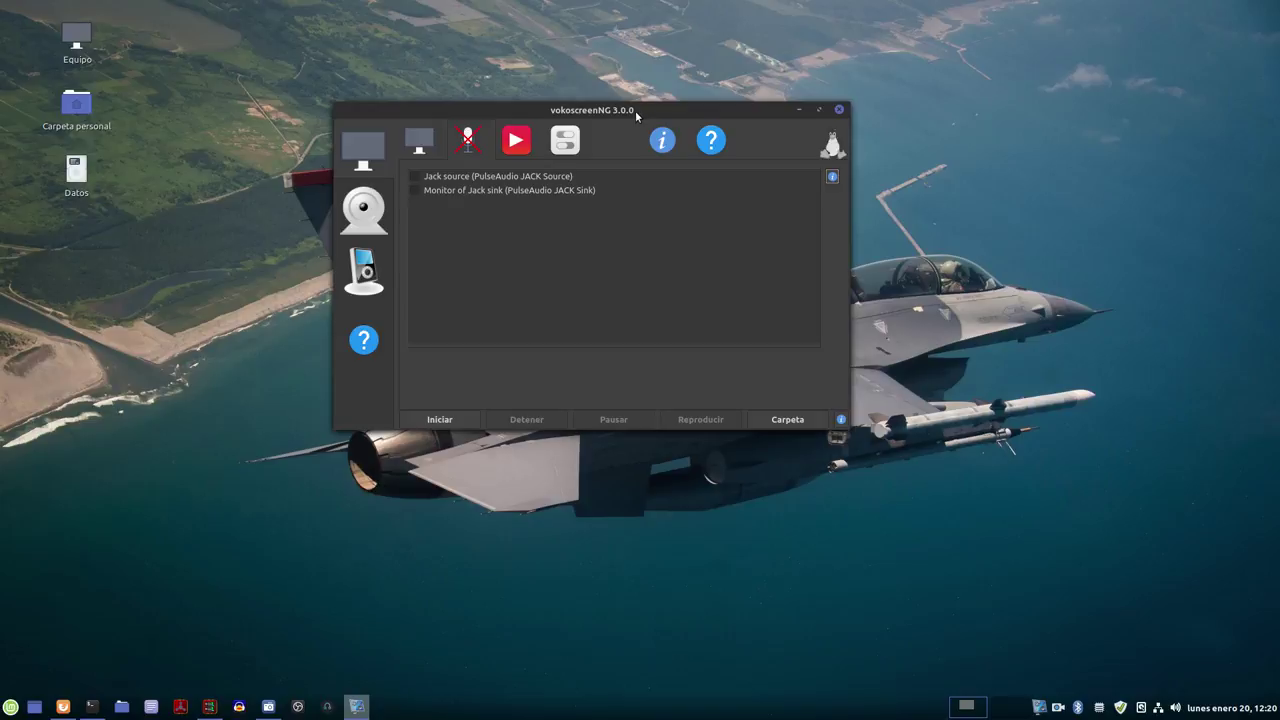
drag(636, 112, 617, 106)
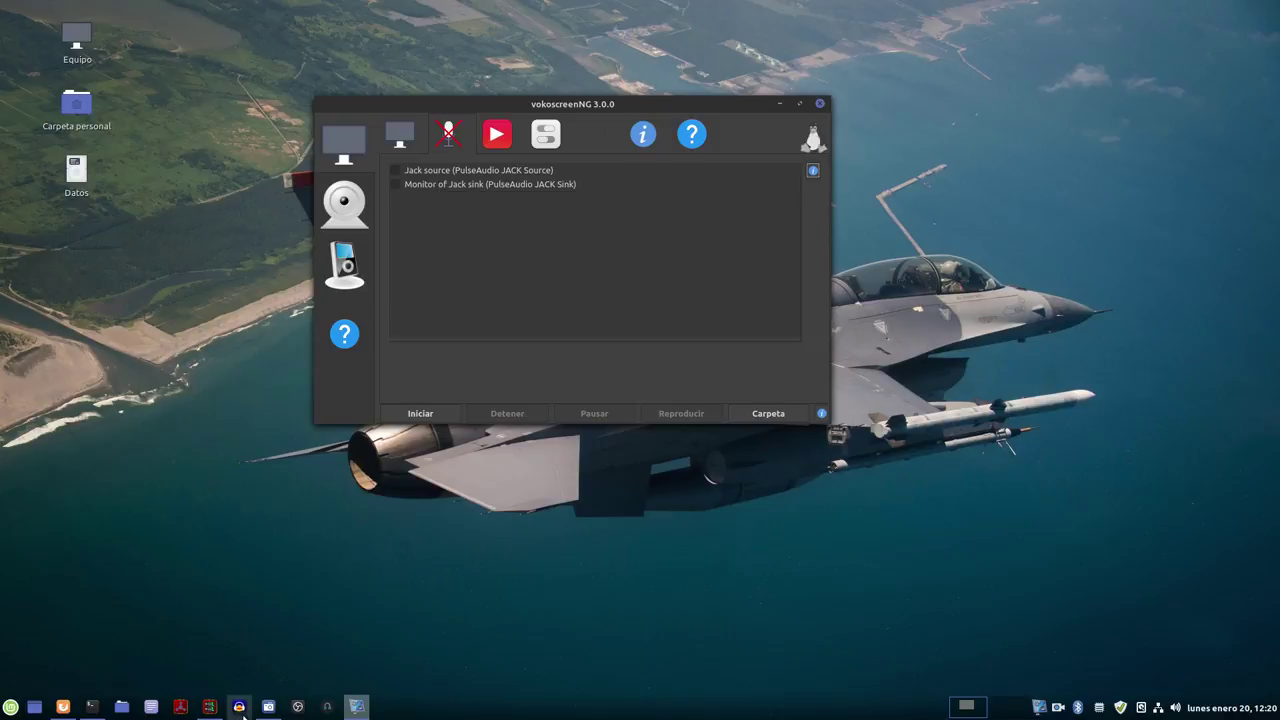
click(209, 706)
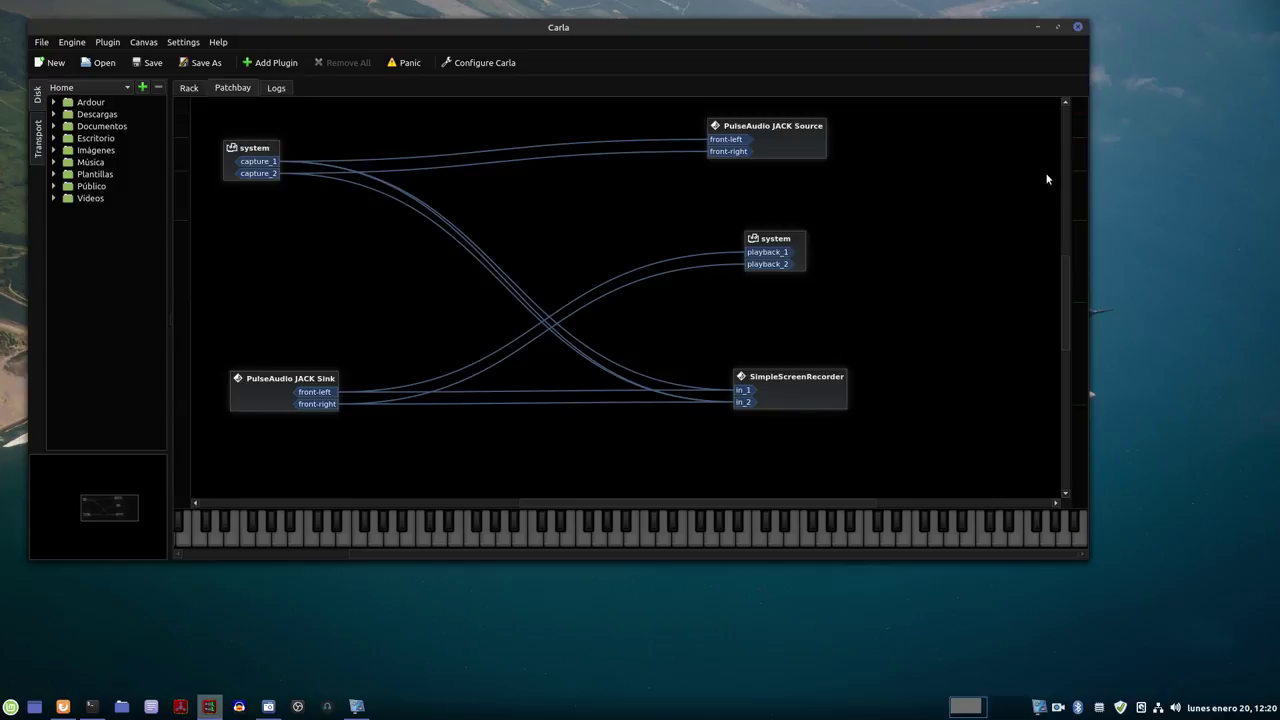
click(1037, 27)
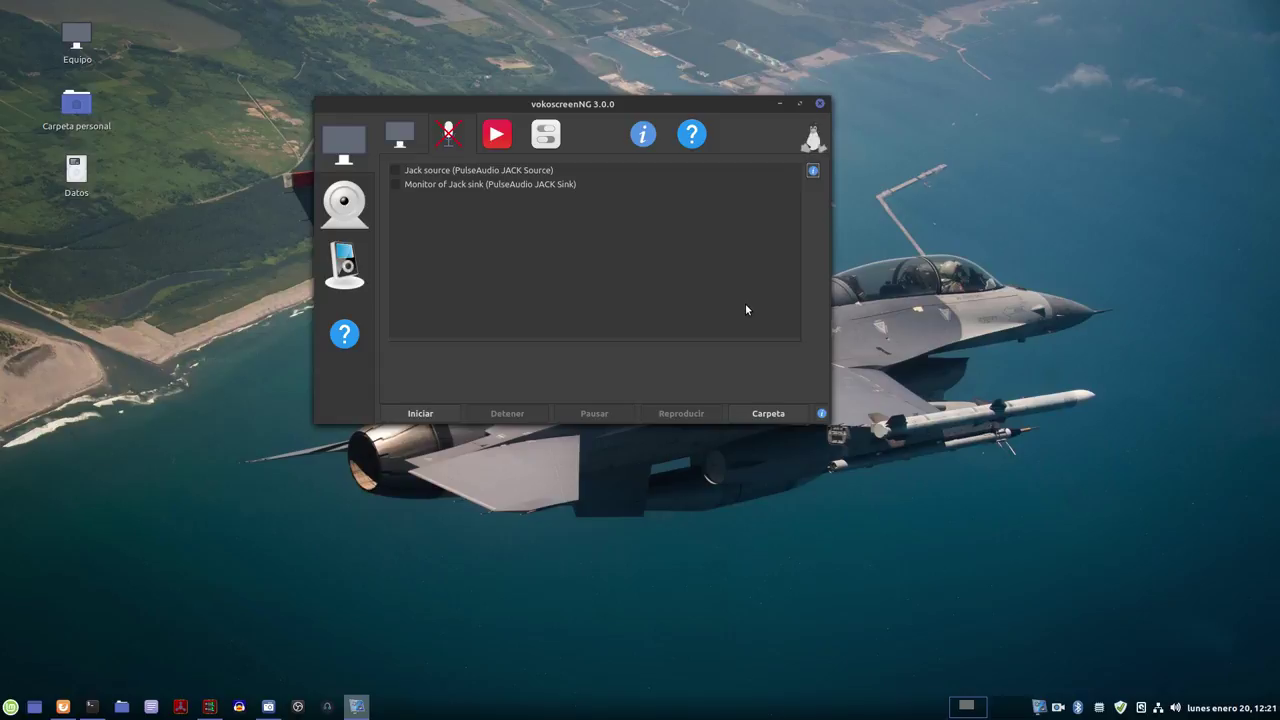
Step: Try enabling both Jack source and Monitor of Jack sink, compare with SimpleScreenRecorder, and disable both sources again
click(403, 170)
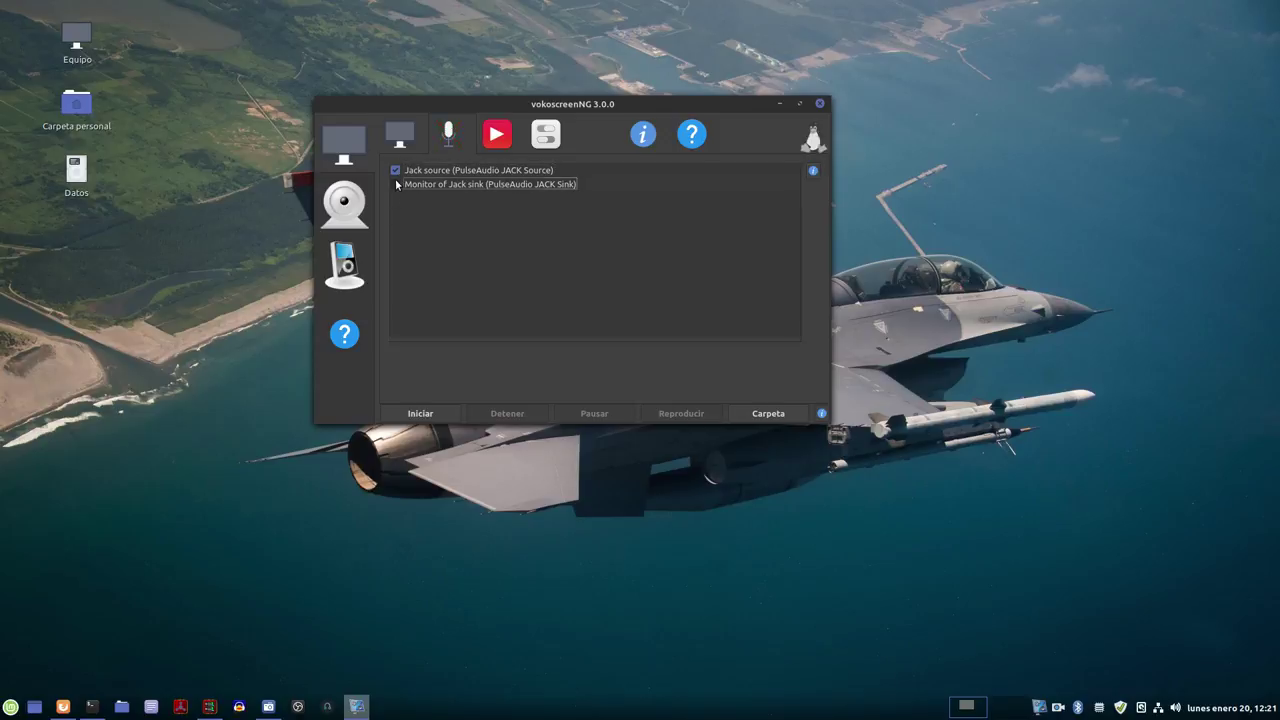
click(396, 184)
click(268, 707)
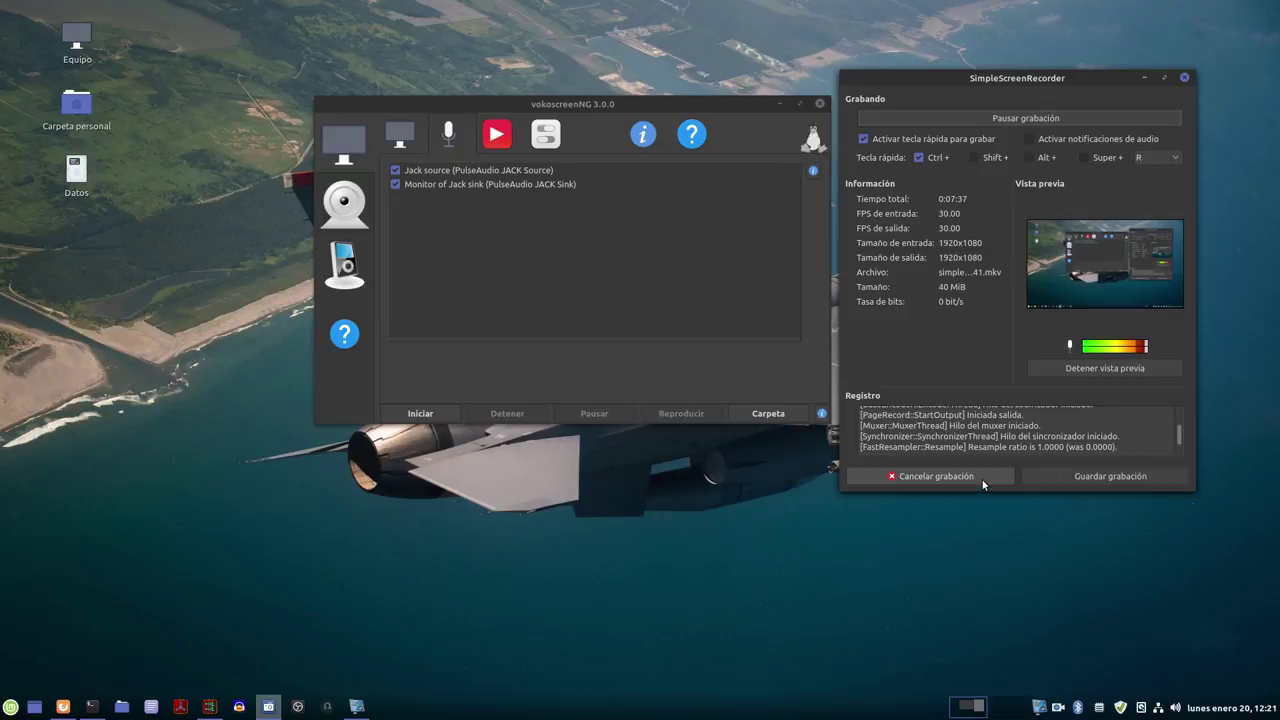
click(1143, 78)
click(444, 172)
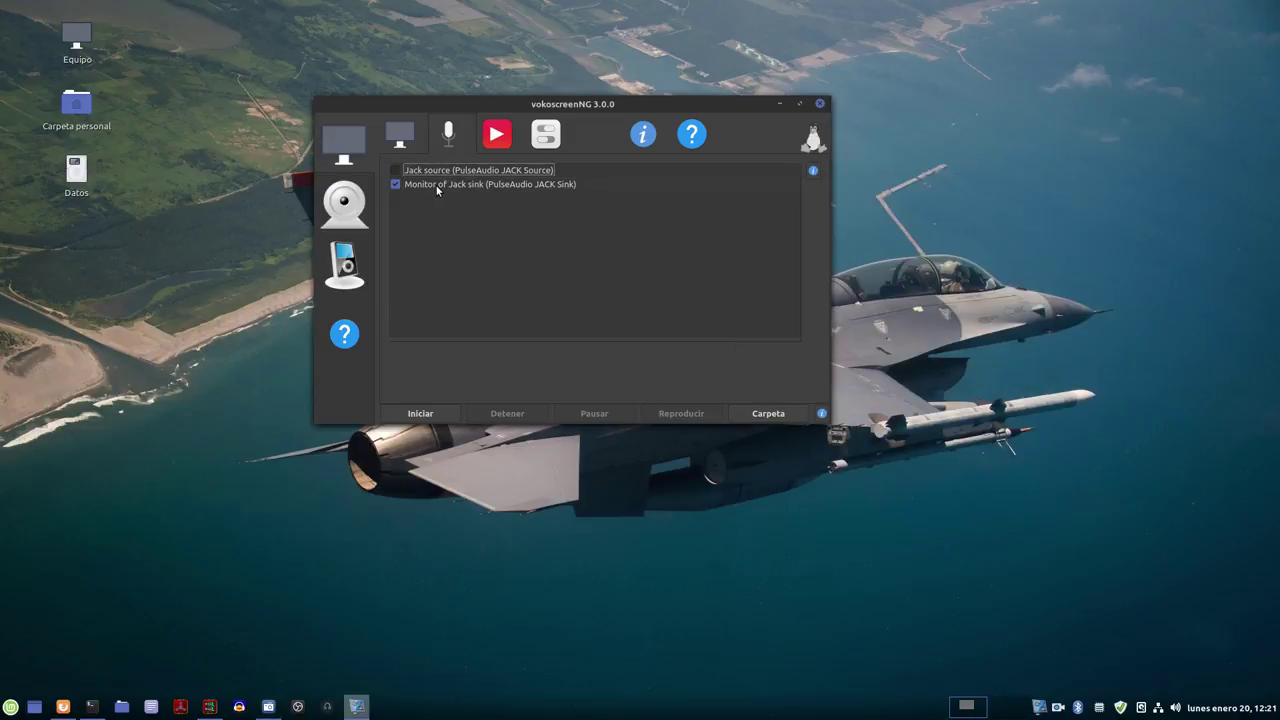
click(440, 186)
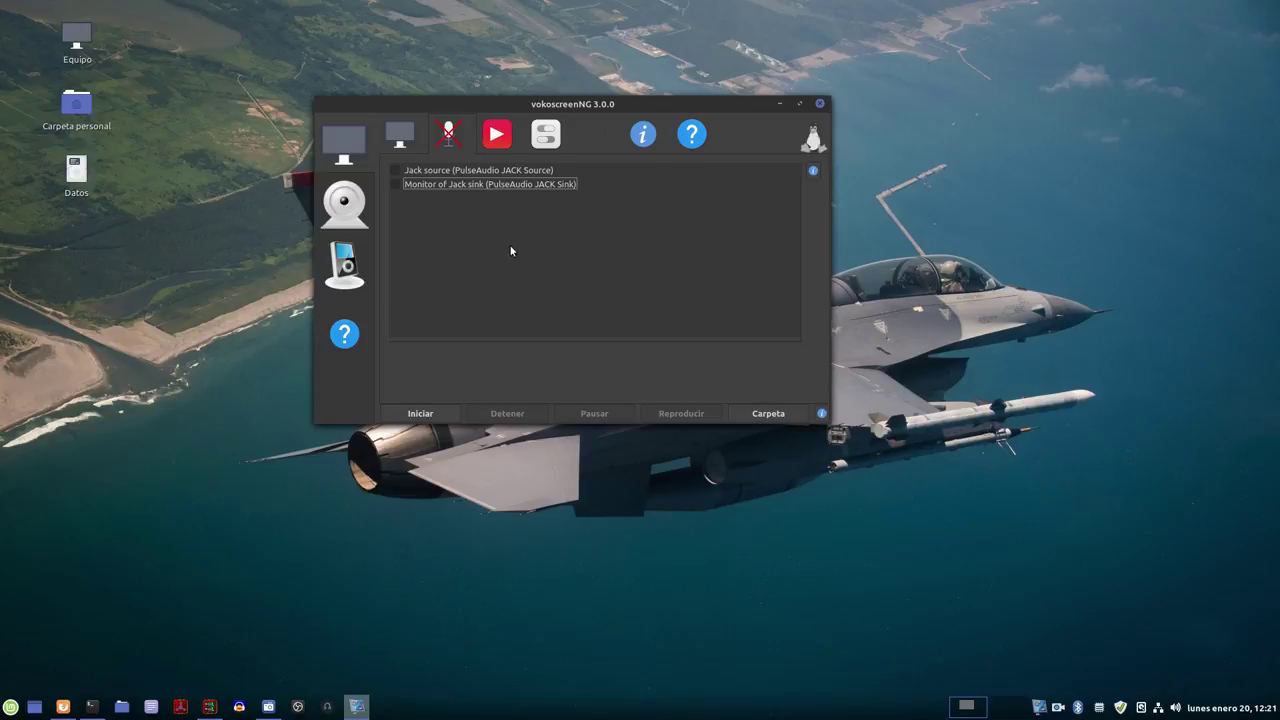
Step: Go to the video format and codec settings and consult the help page for the frame rate (Fotogramas)
click(507, 140)
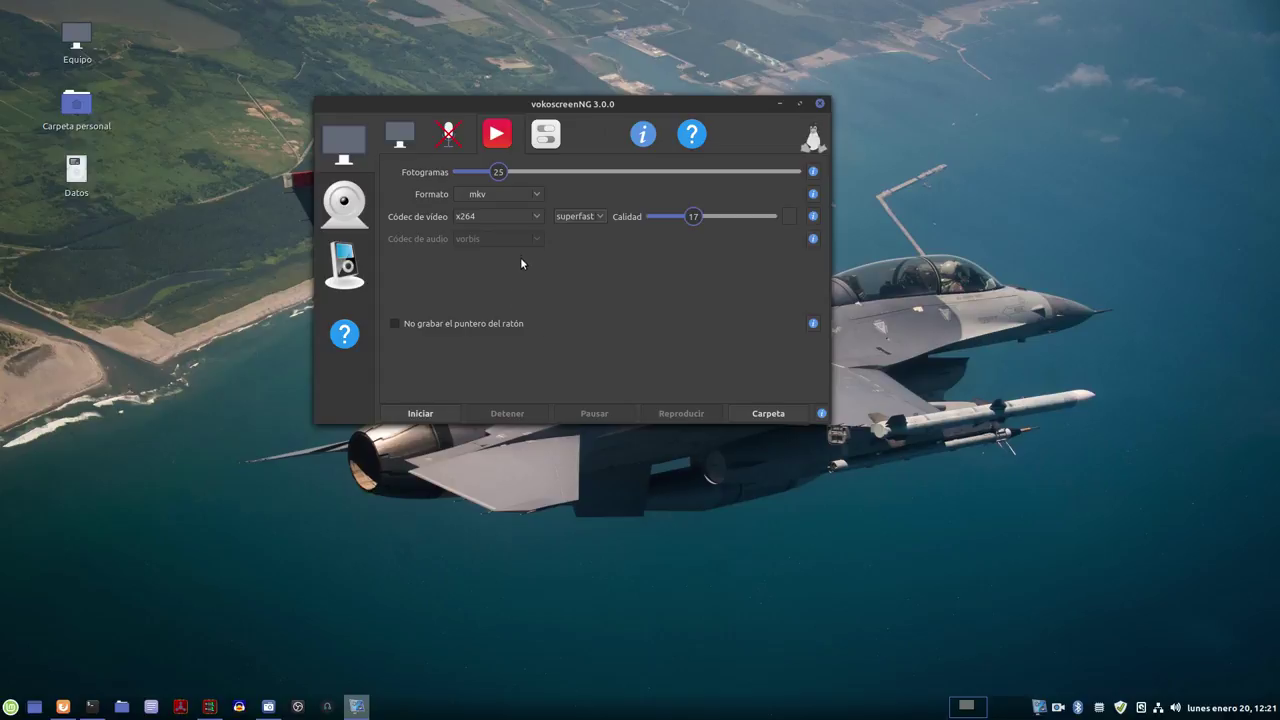
click(813, 172)
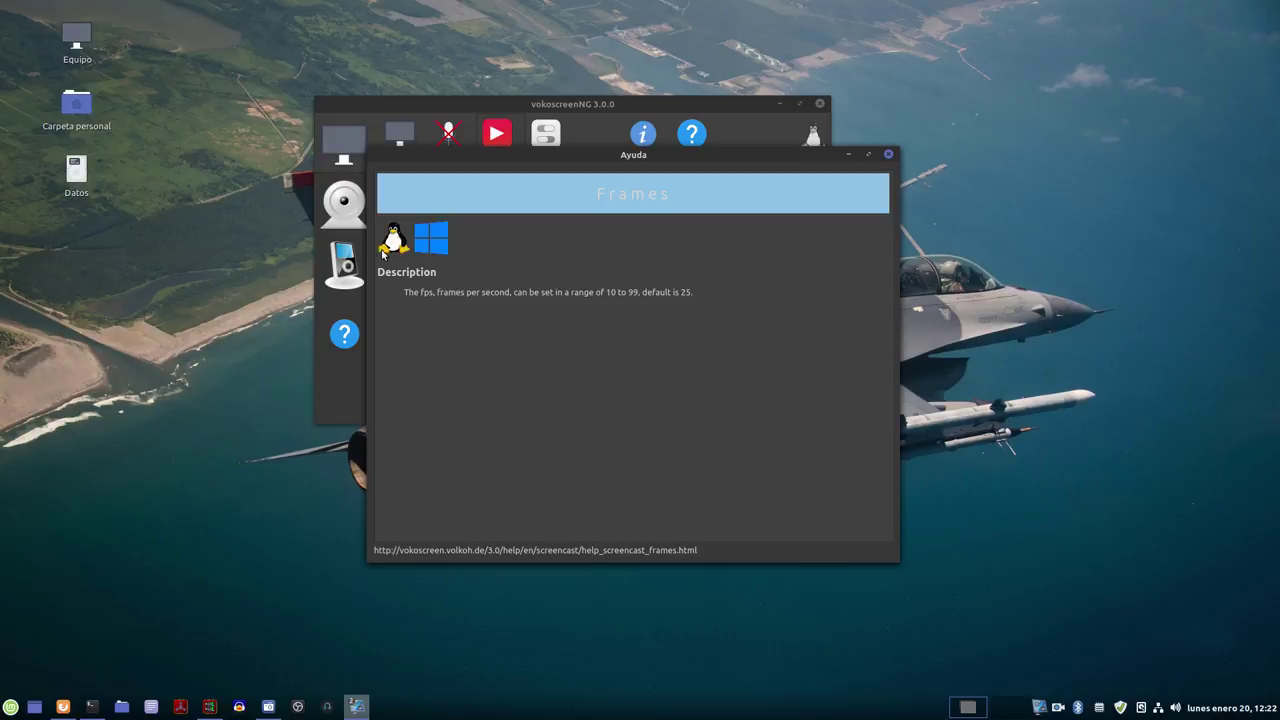
click(888, 154)
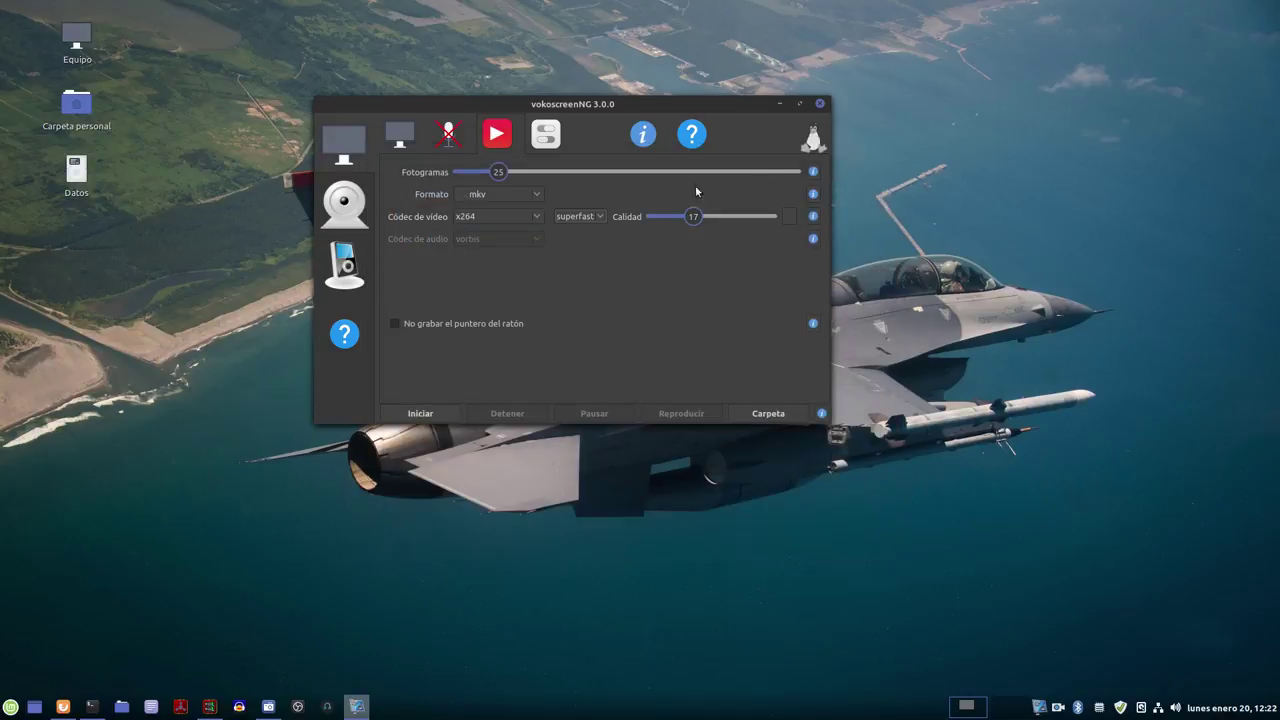
Step: Set the frame rate (Fotogramas) to 30 and compare it with SimpleScreenRecorder's frame rate
mouse_move(505, 179)
mouse_down()
mouse_move(520, 179)
mouse_move(509, 177)
mouse_up()
click(268, 706)
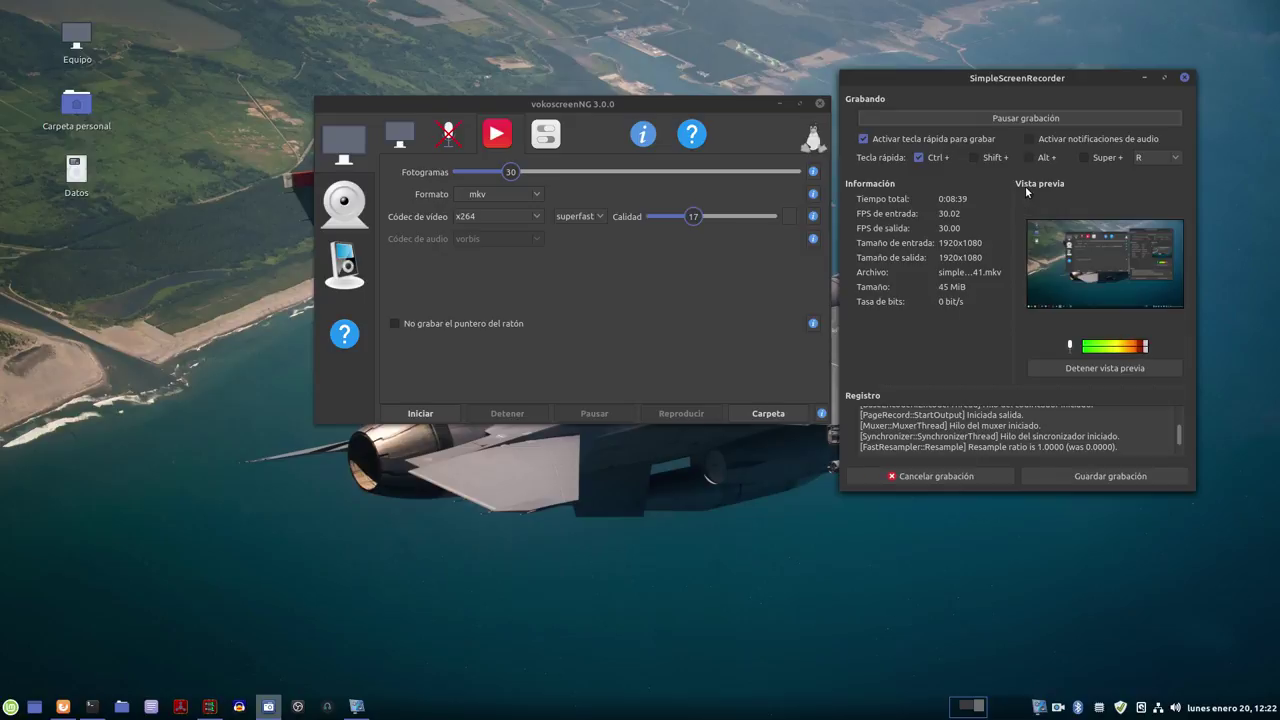
click(1143, 78)
Step: Review the available video formats and video codecs without changing them, and try to open the video codec help page
click(496, 194)
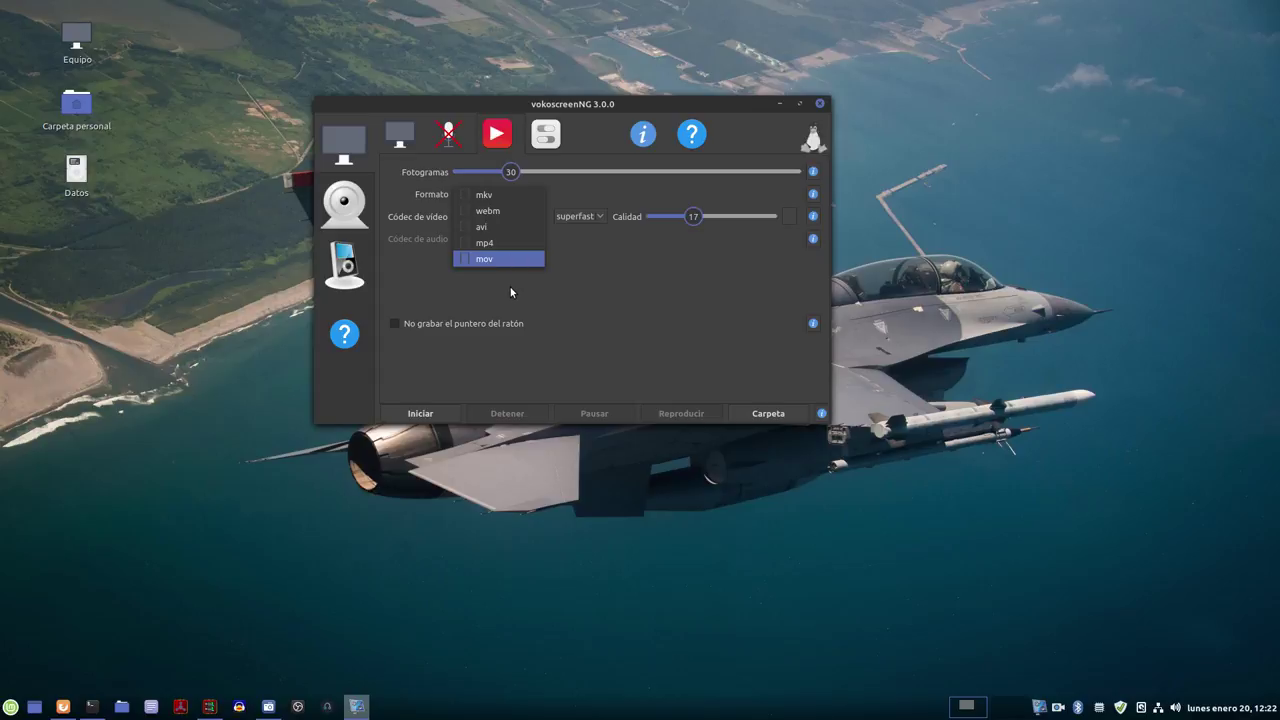
click(600, 280)
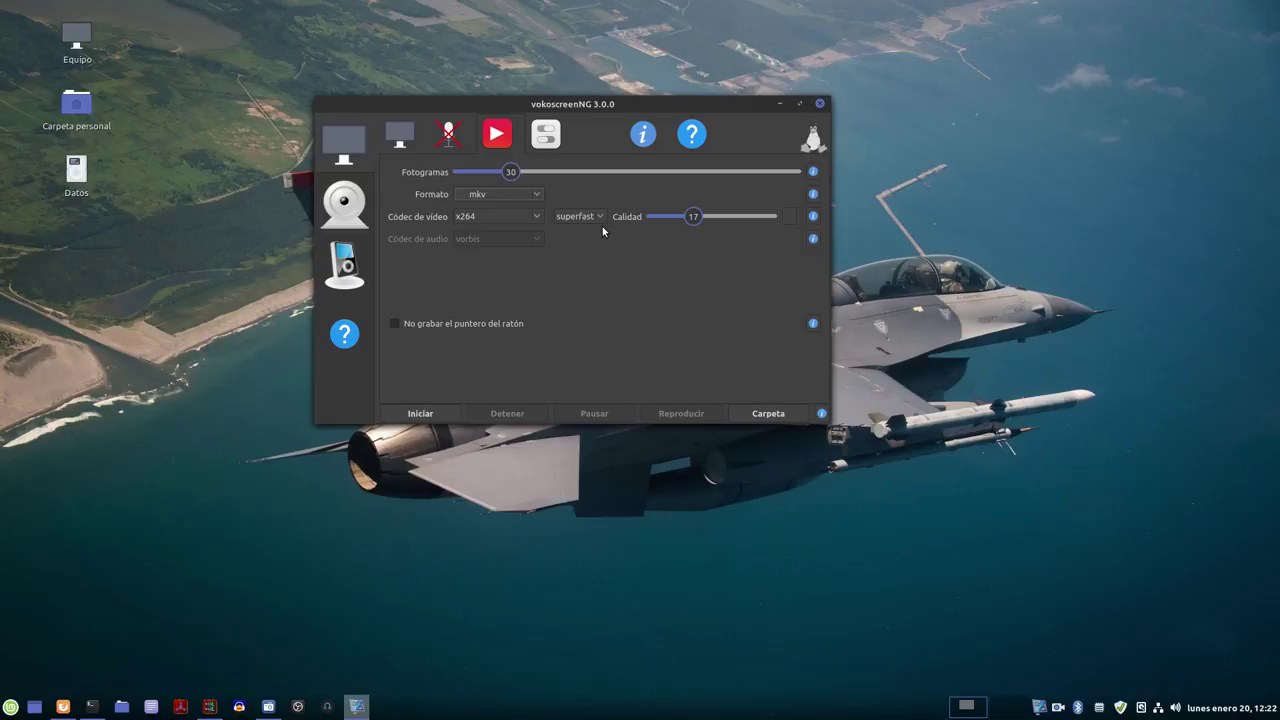
click(505, 216)
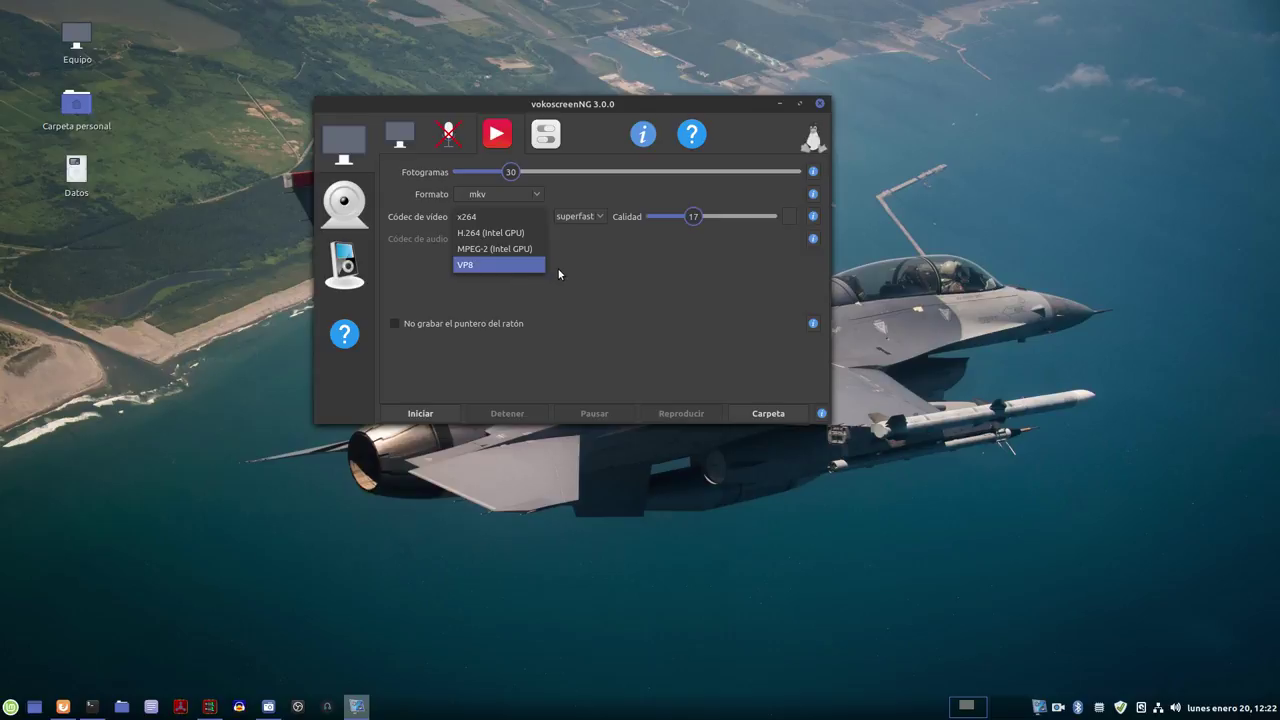
click(621, 305)
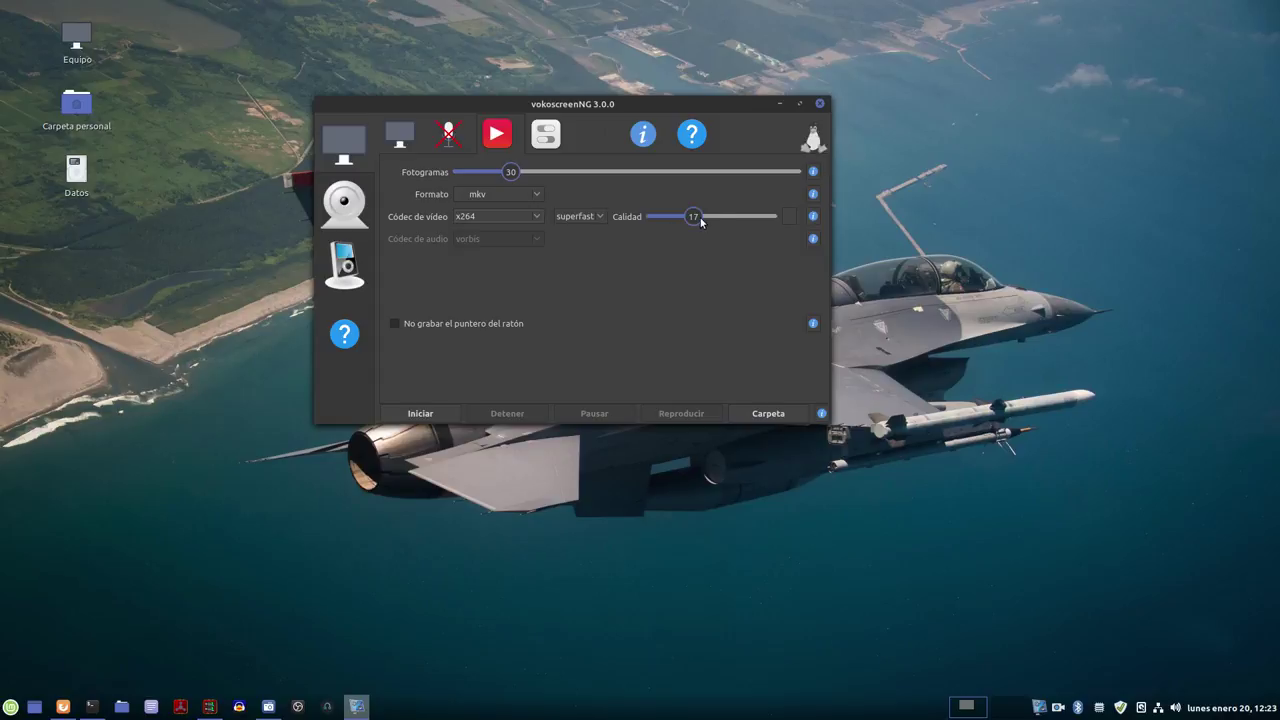
click(813, 216)
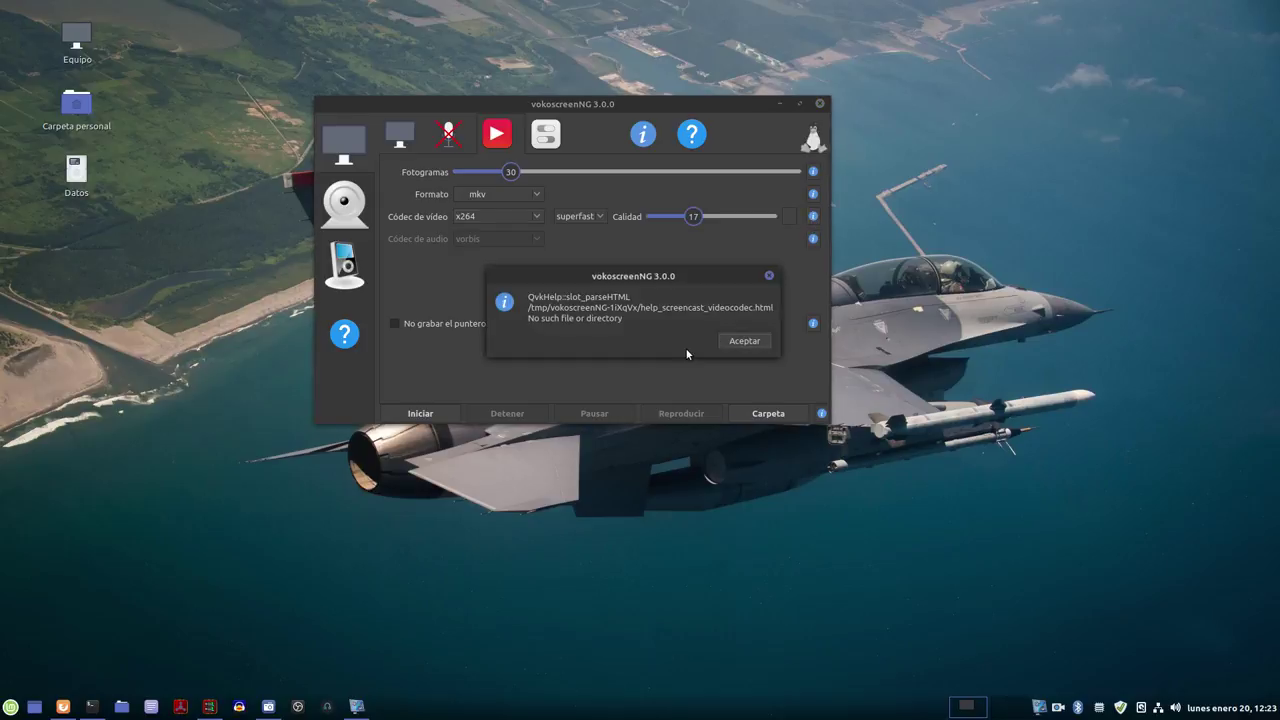
click(738, 341)
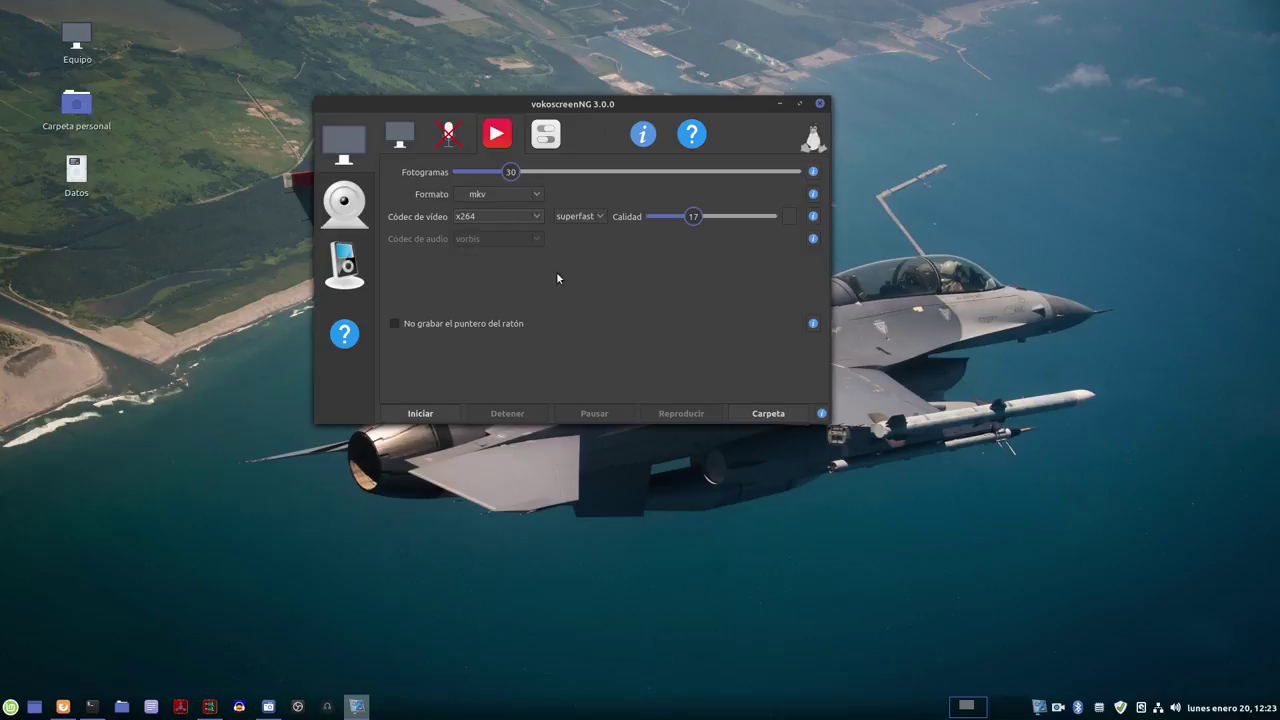
Step: Try the webm, mp4 and mov formats one after another, and return the format to mkv
click(500, 194)
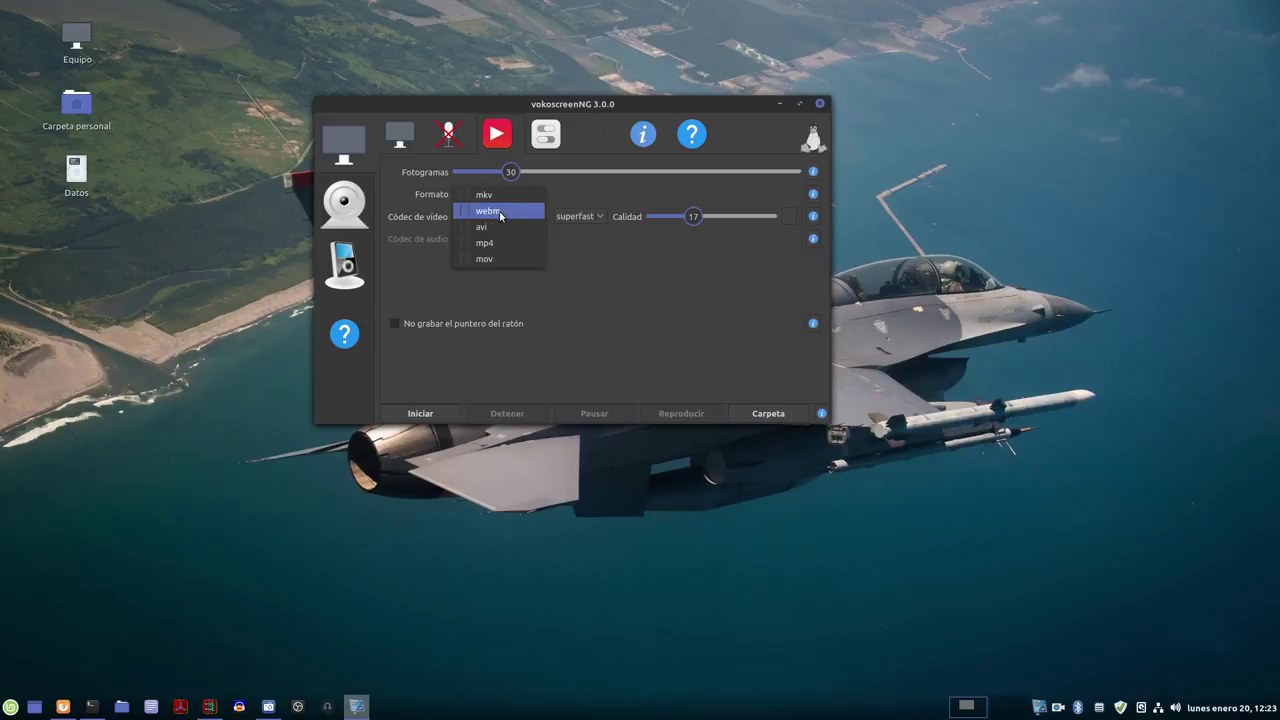
click(501, 215)
click(503, 193)
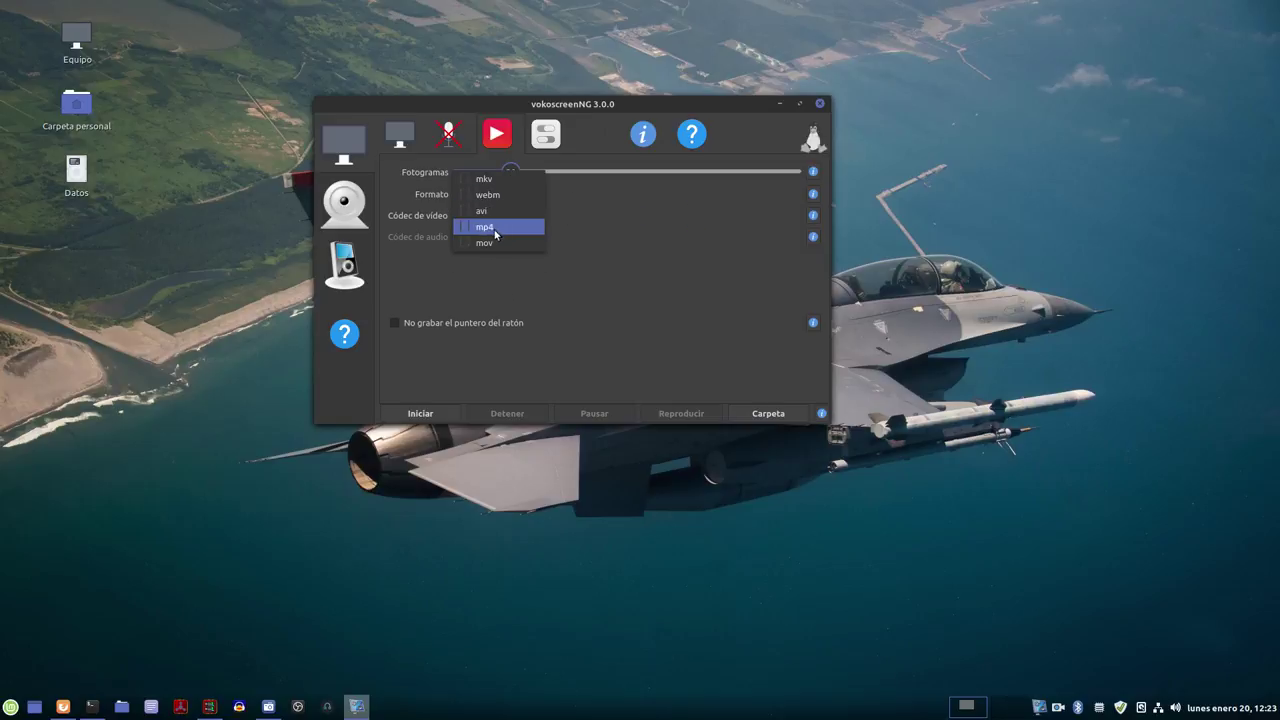
click(494, 229)
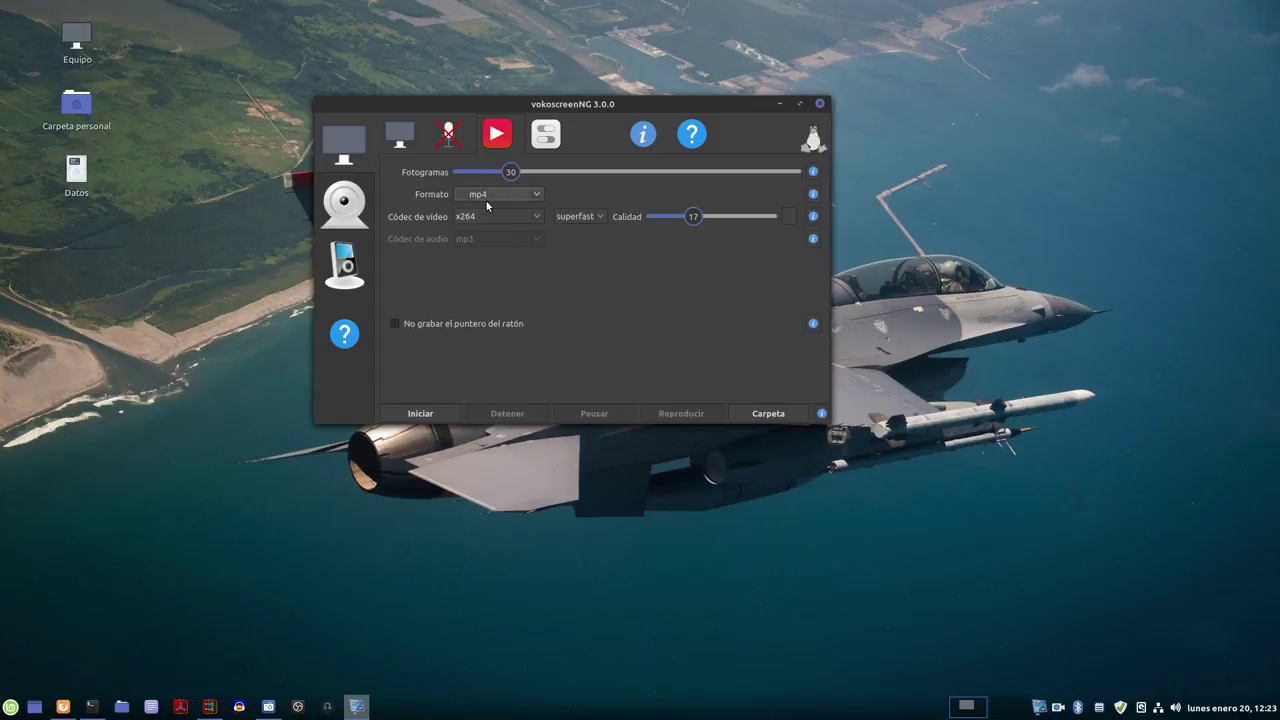
click(490, 192)
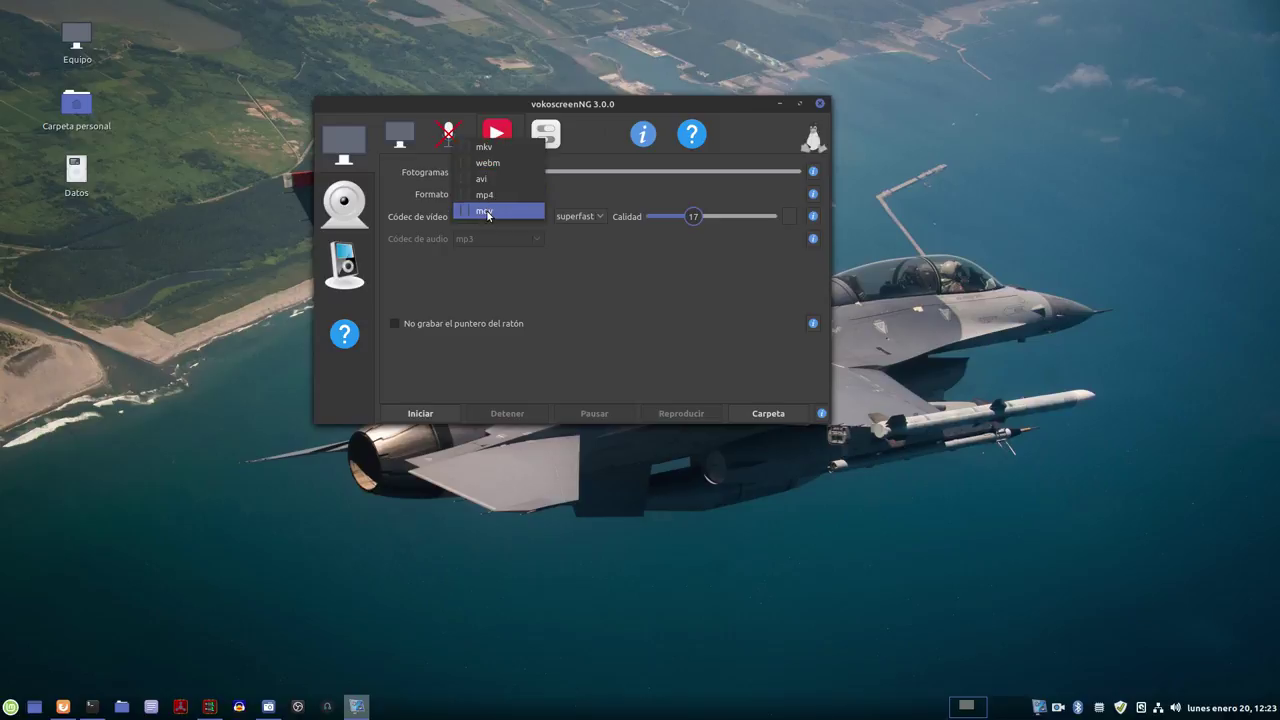
click(489, 202)
click(489, 200)
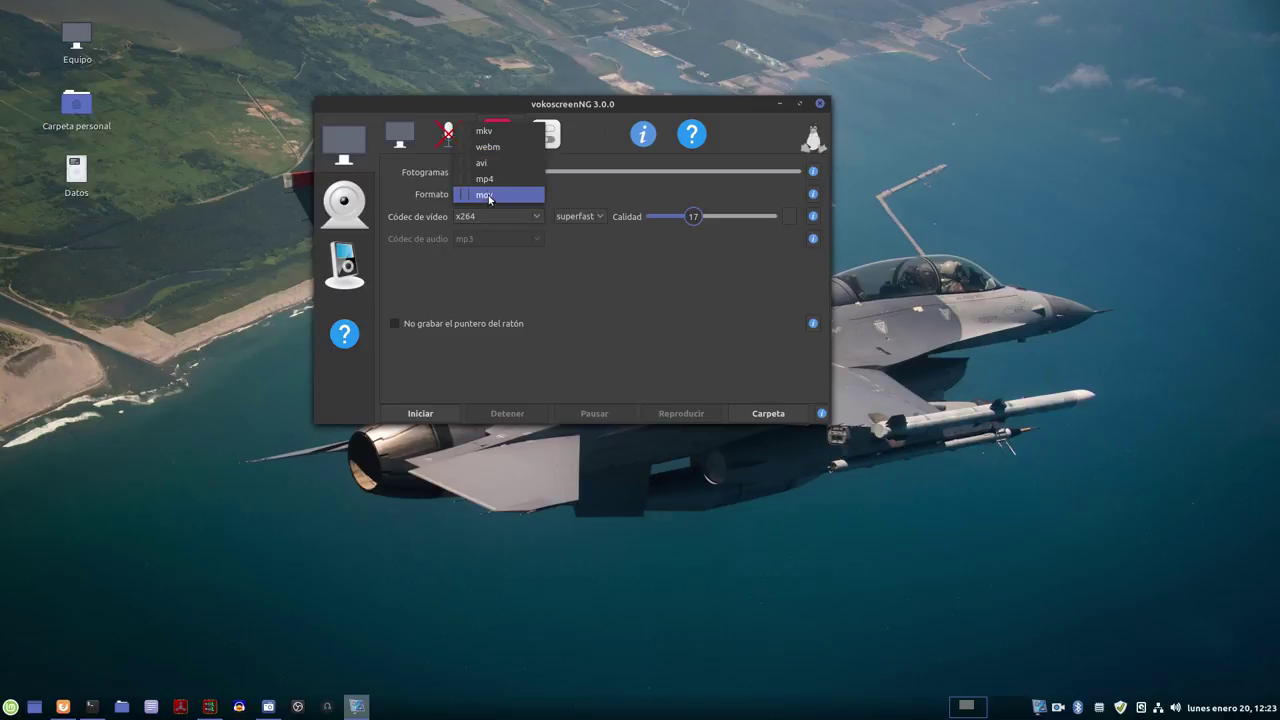
click(490, 128)
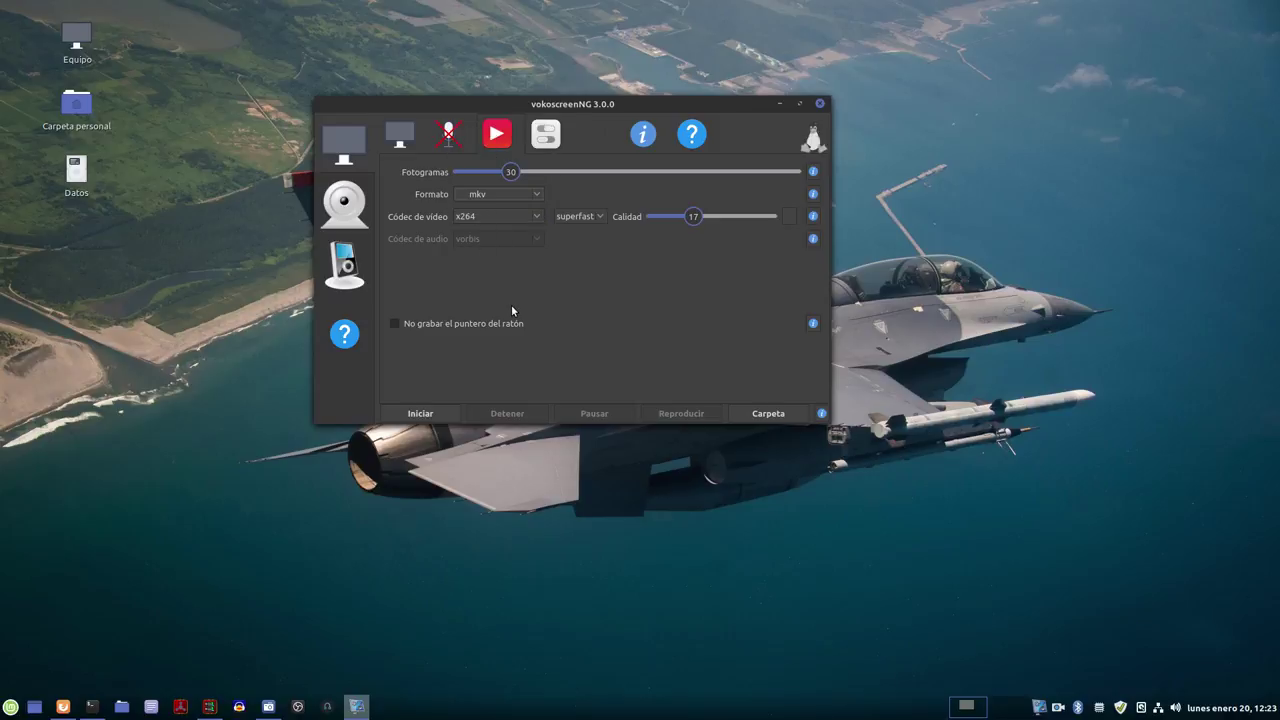
Step: Bring up SimpleScreenRecorder and move the vokoscreenNG window slightly away from it to compare the two recorders
click(268, 640)
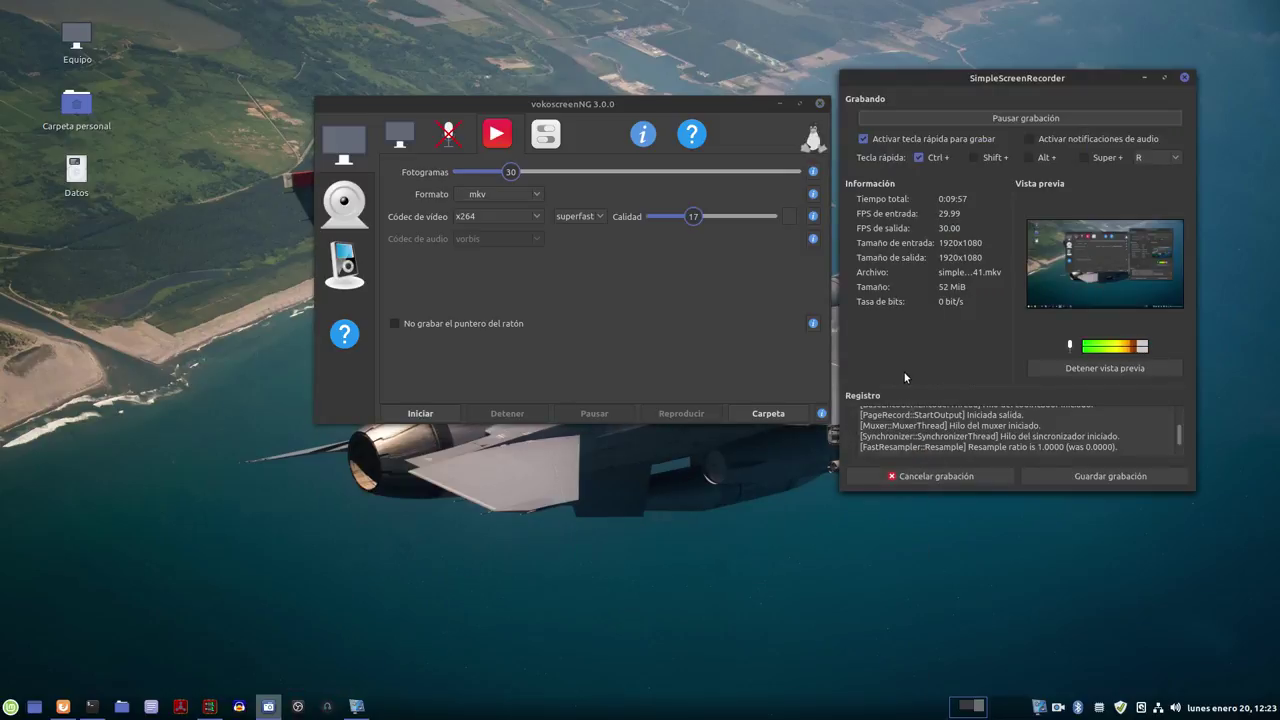
drag(700, 108, 667, 96)
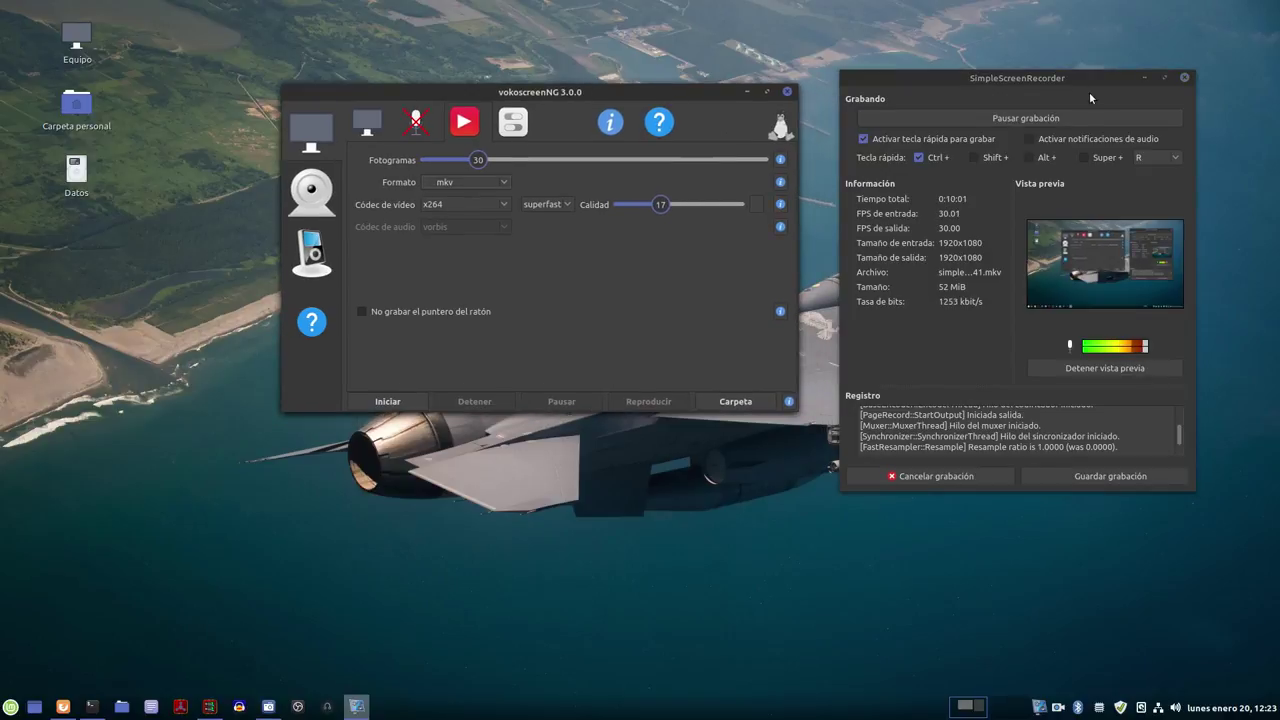
Step: Minimize SimpleScreenRecorder, and try the option to leave the mouse pointer out of the recording, returning it to disabled
click(1143, 78)
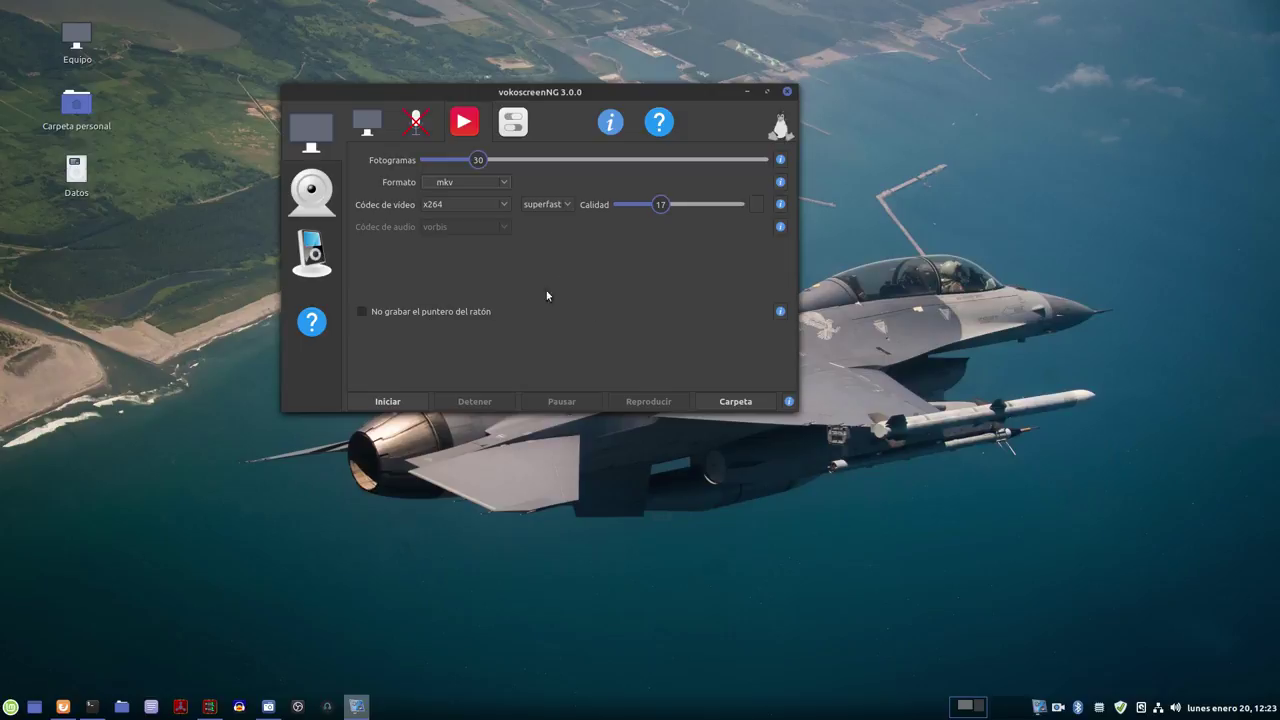
click(419, 314)
click(419, 314)
Step: Show the miscellaneous recording settings and read the help page about the limit of free disk space
click(512, 130)
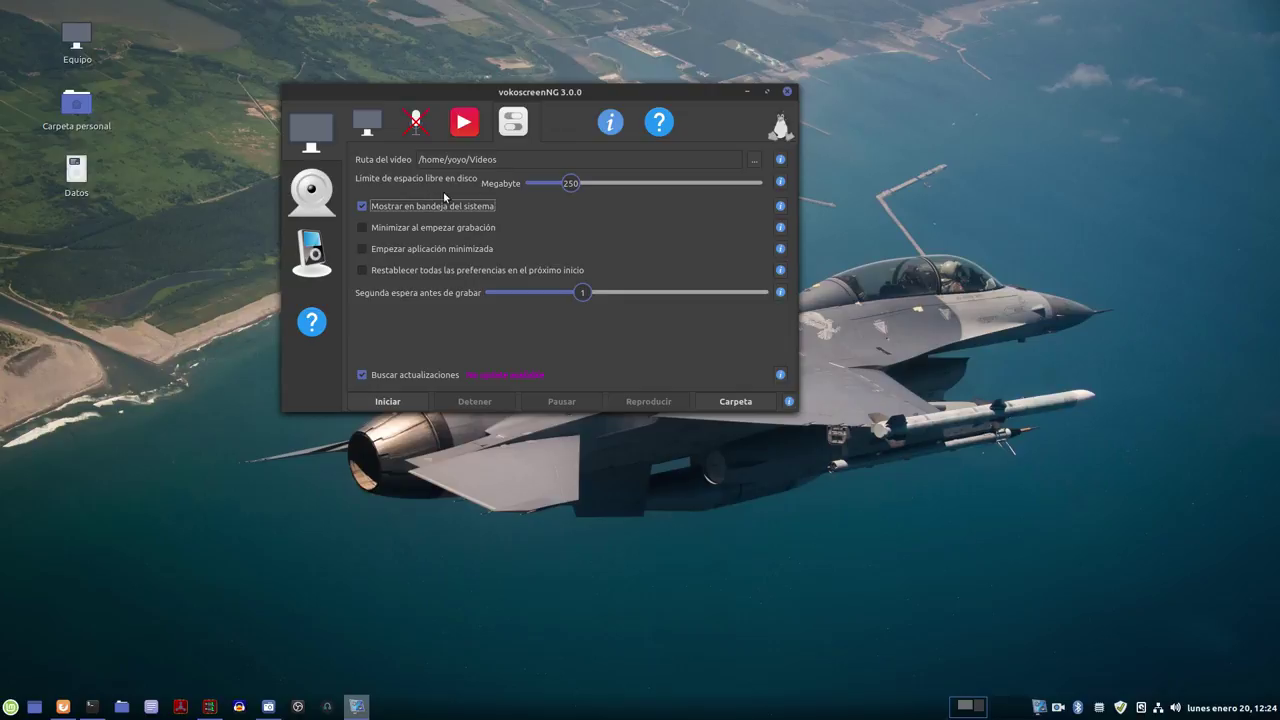
click(780, 182)
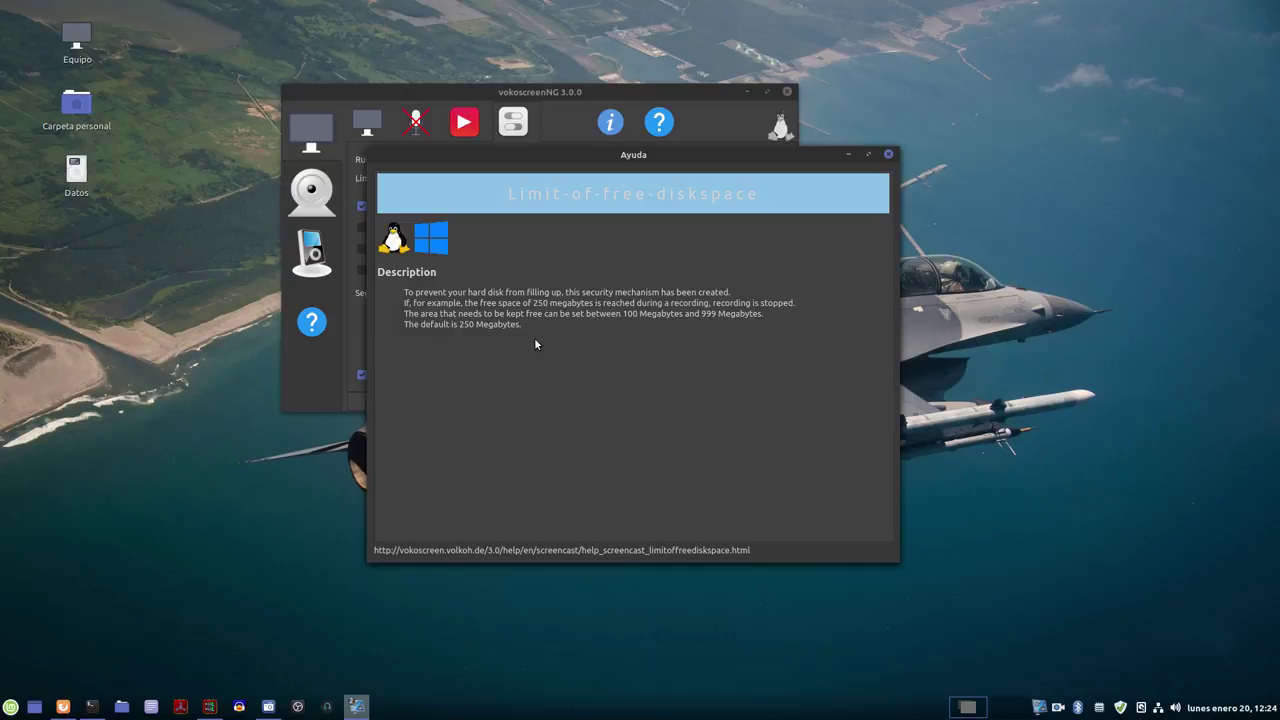
click(888, 156)
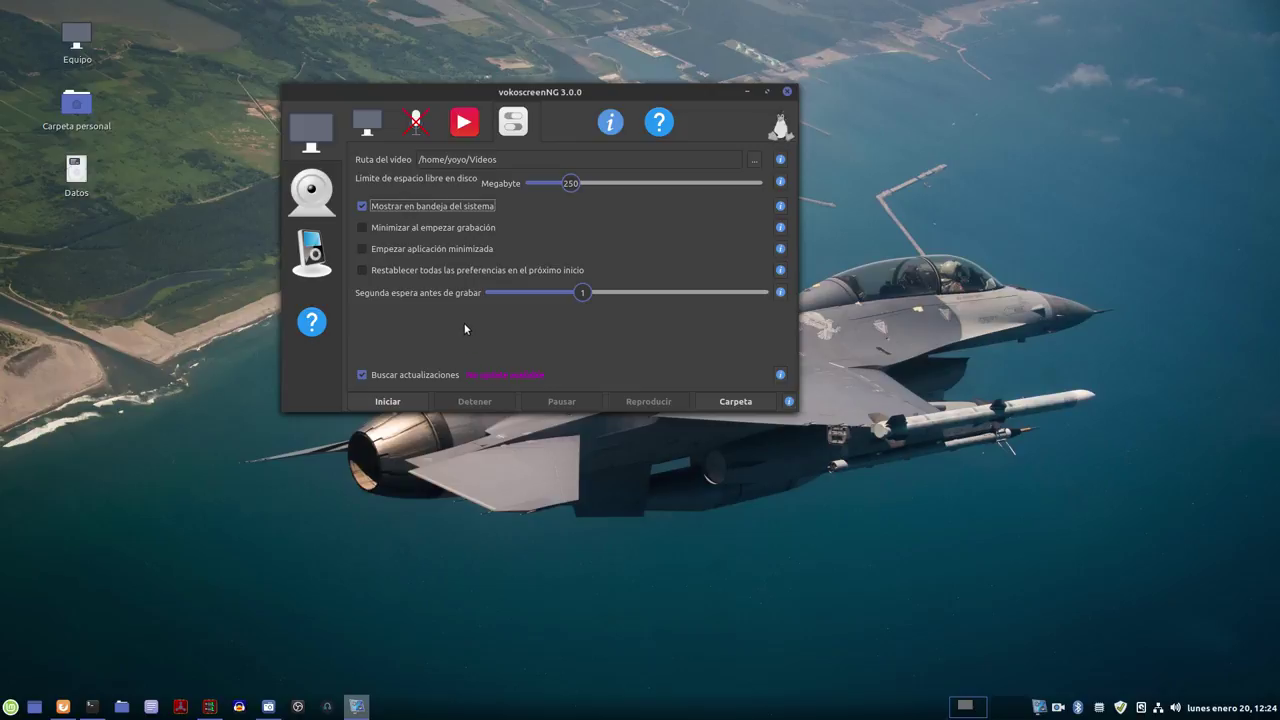
Step: Read the help page explaining the wait in seconds before recording (Segunda espera antes de grabar), consulting it twice
click(780, 292)
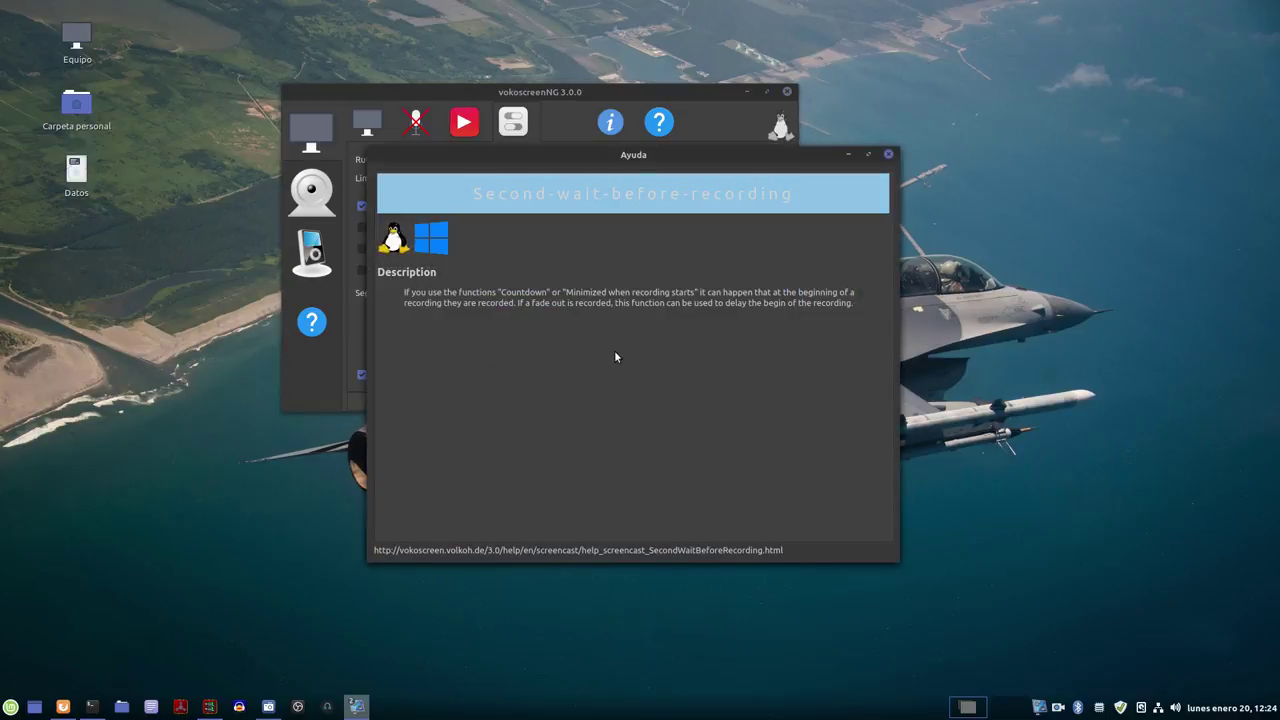
click(888, 154)
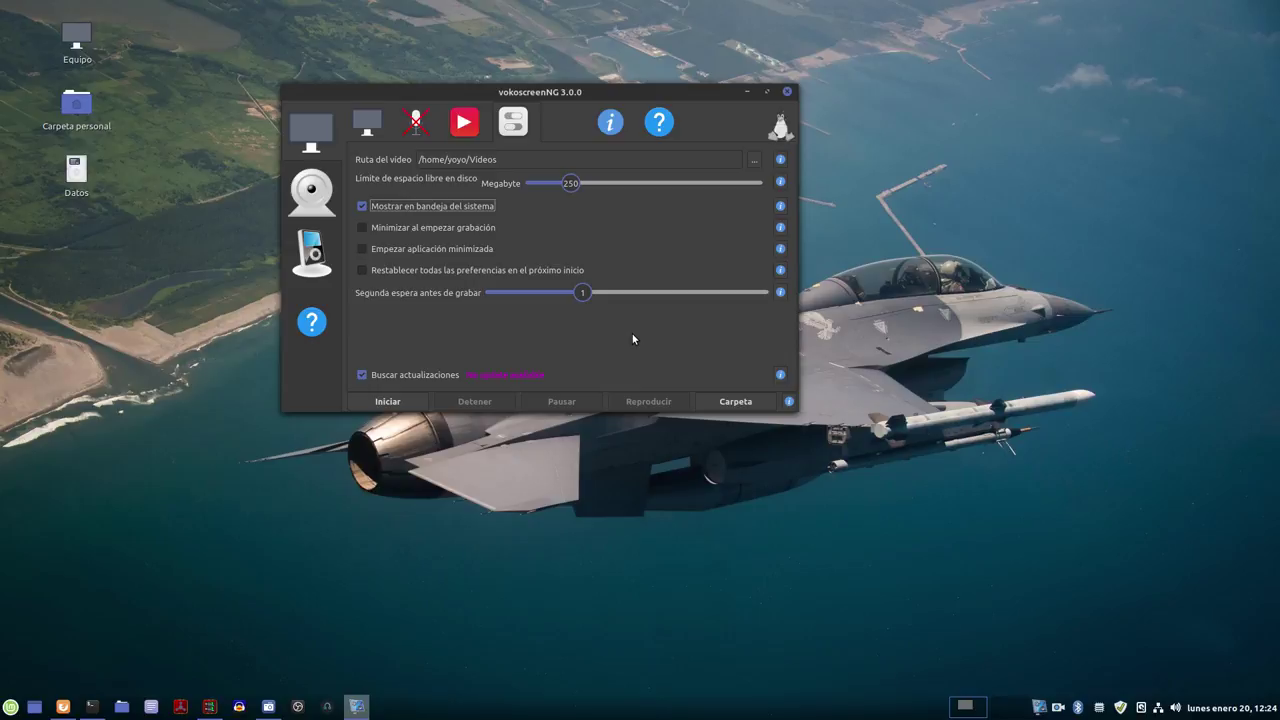
click(780, 292)
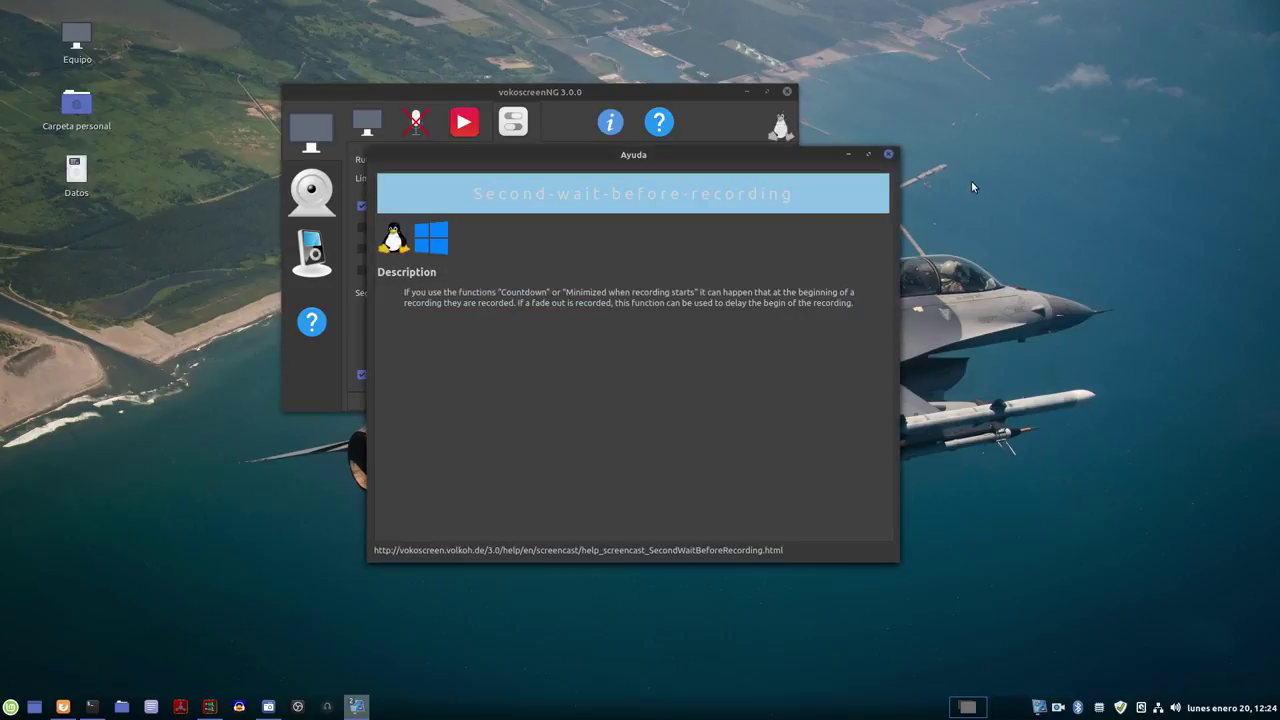
click(887, 155)
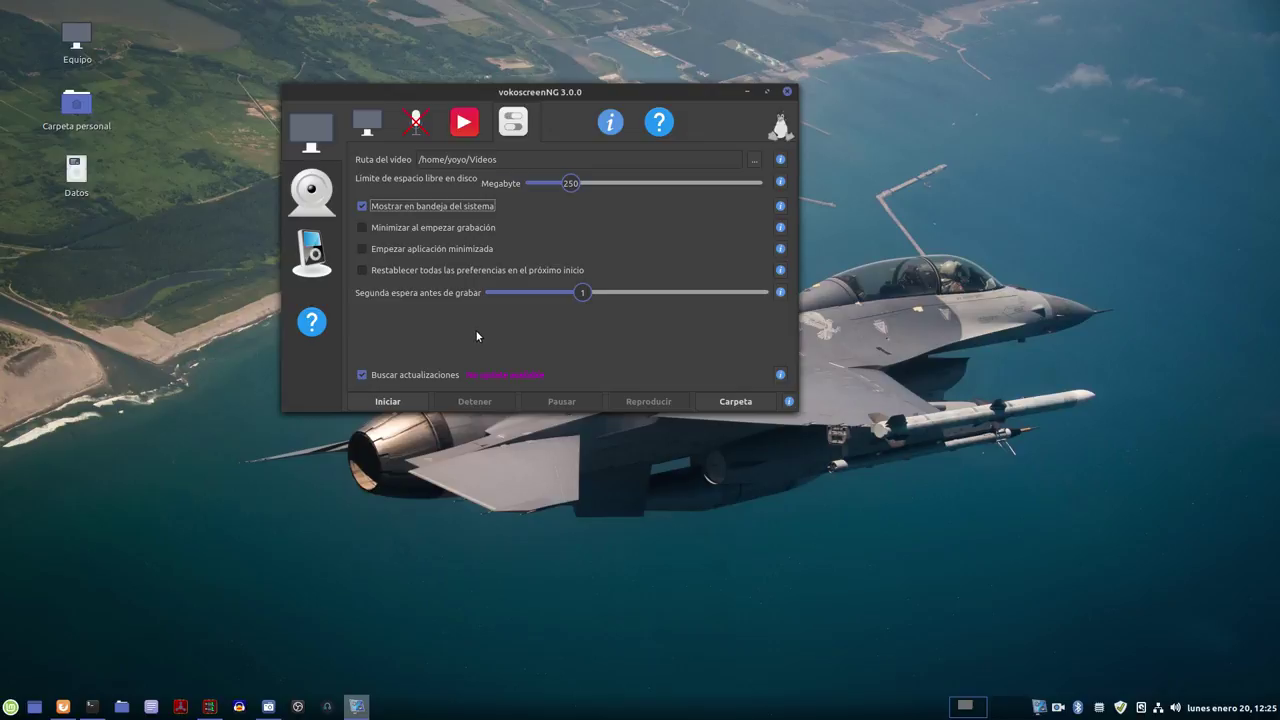
Step: Enable the webcam (Cámara) in the camera settings and move its preview window slightly away from the screen's upper edge
click(311, 187)
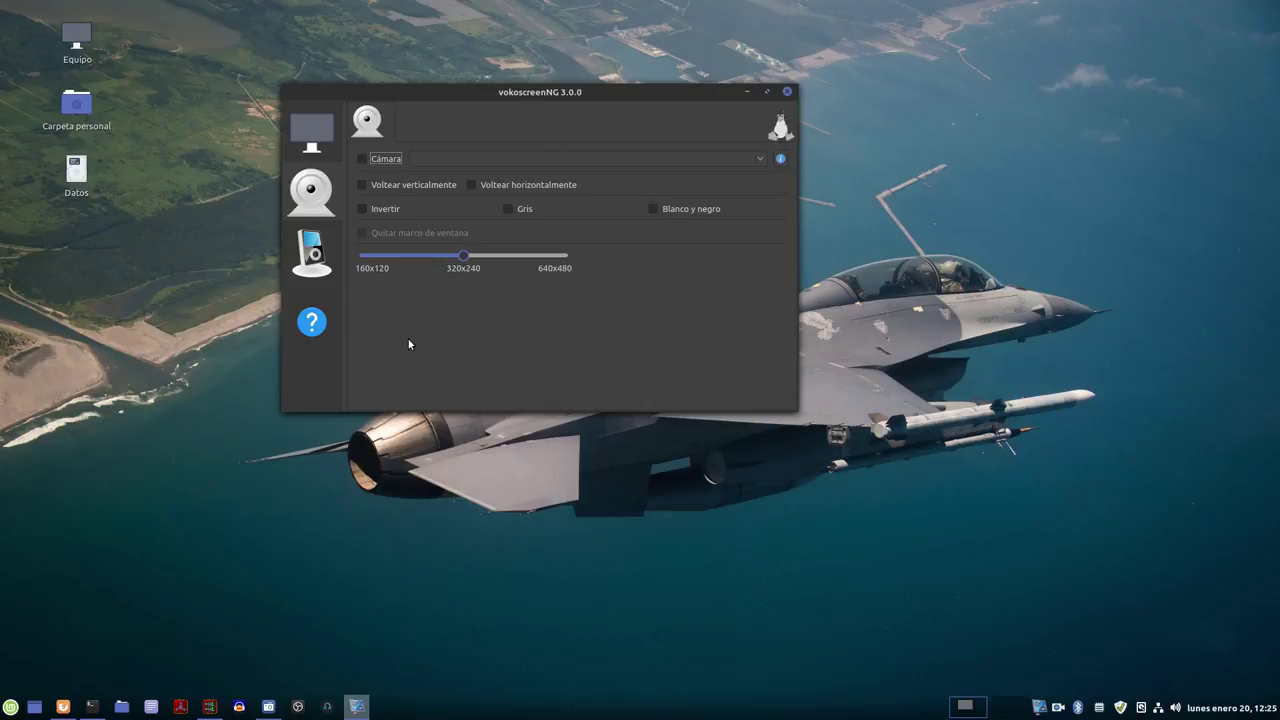
click(362, 159)
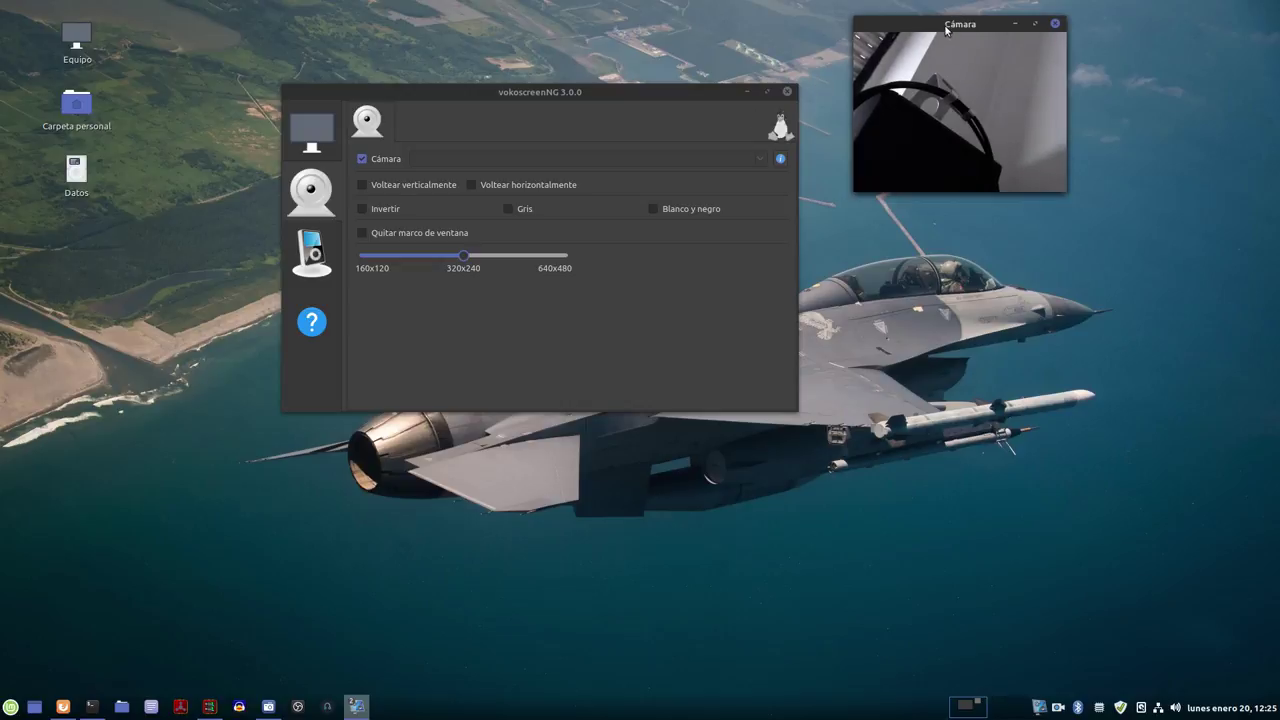
drag(938, 37, 976, 61)
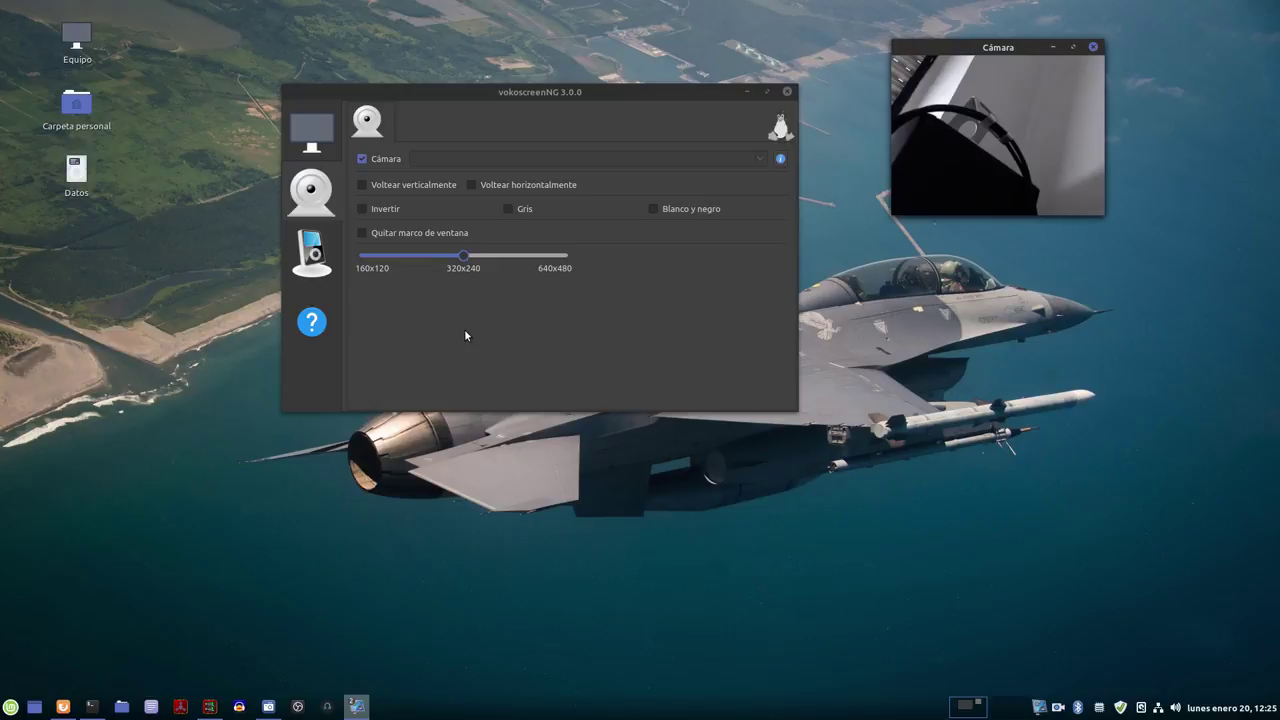
Step: Read the camera help page, moving it clear of the webcam preview, and close it
click(779, 159)
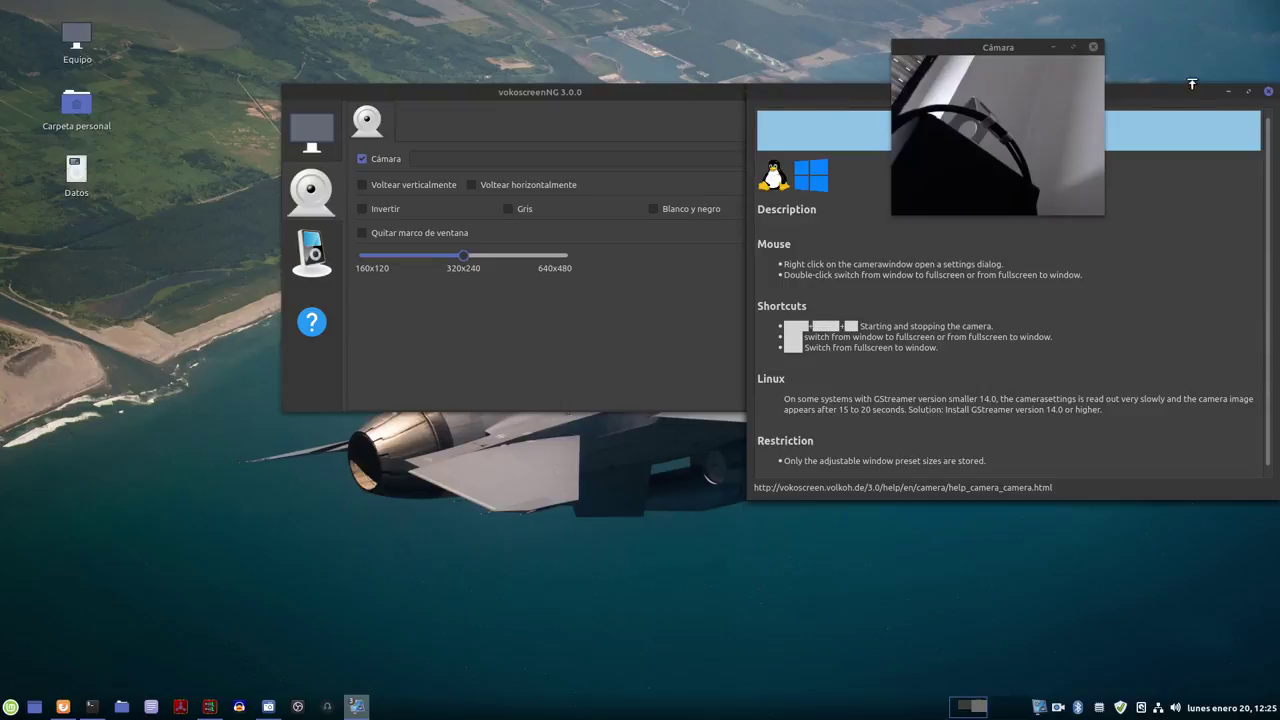
drag(1193, 94, 910, 232)
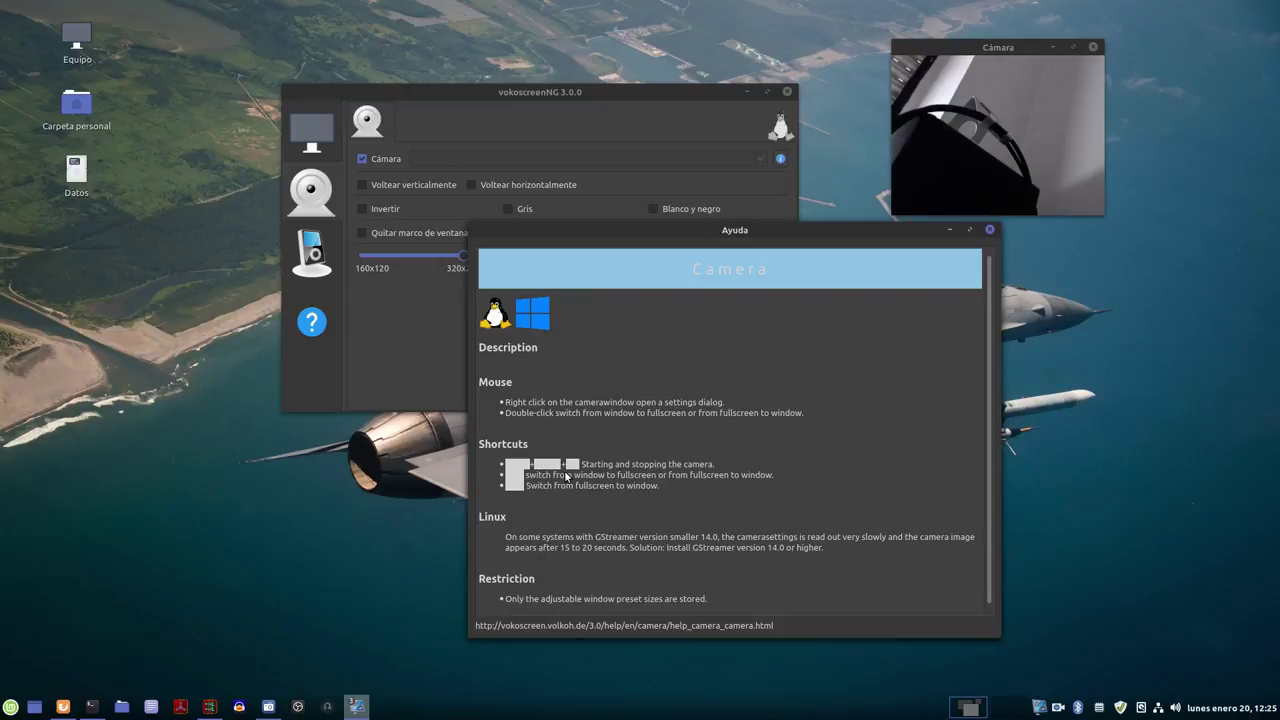
scroll(566, 478, down, 1)
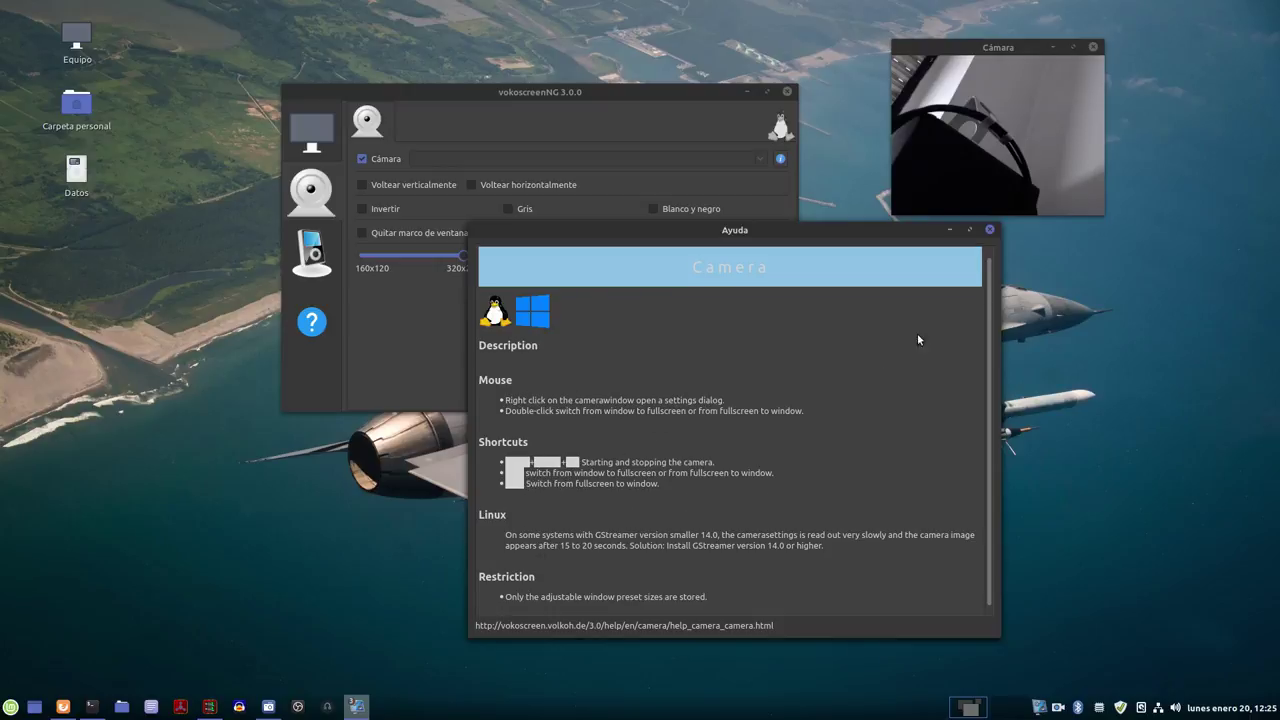
click(989, 229)
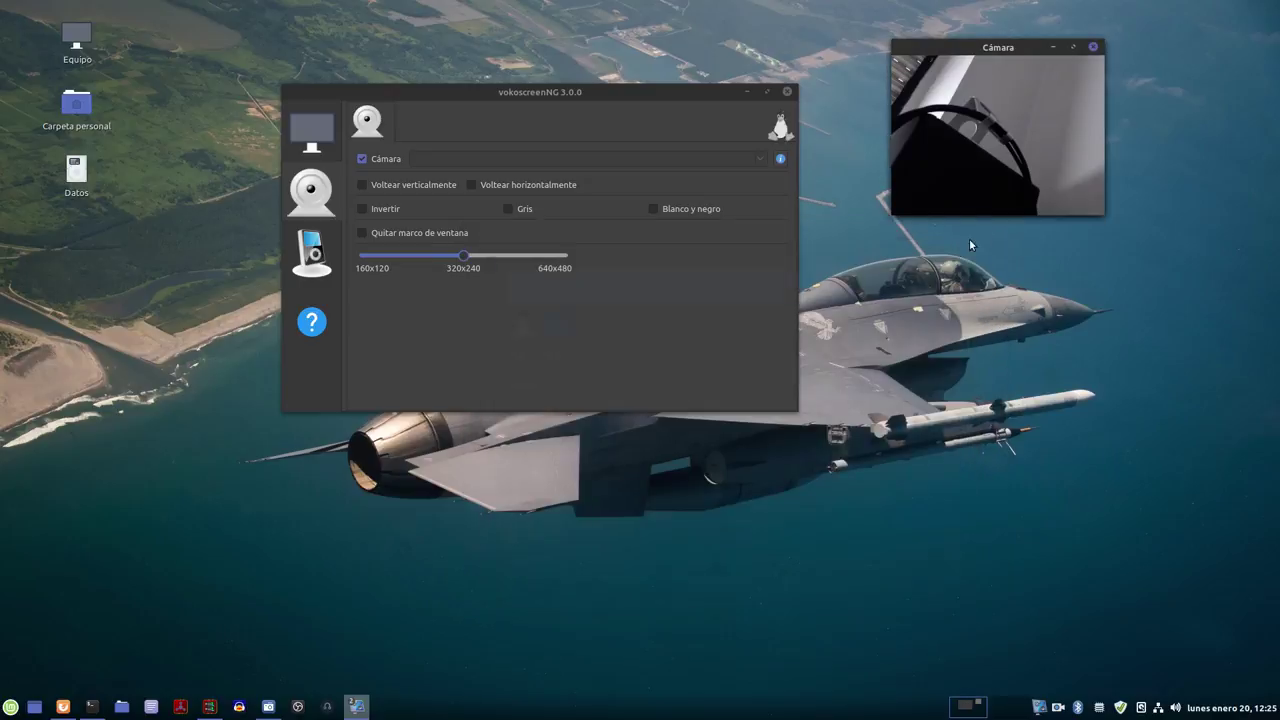
Step: Try the vertical flip, horizontal flip, invert and black-and-white camera effects one after another, switching each off again
click(421, 184)
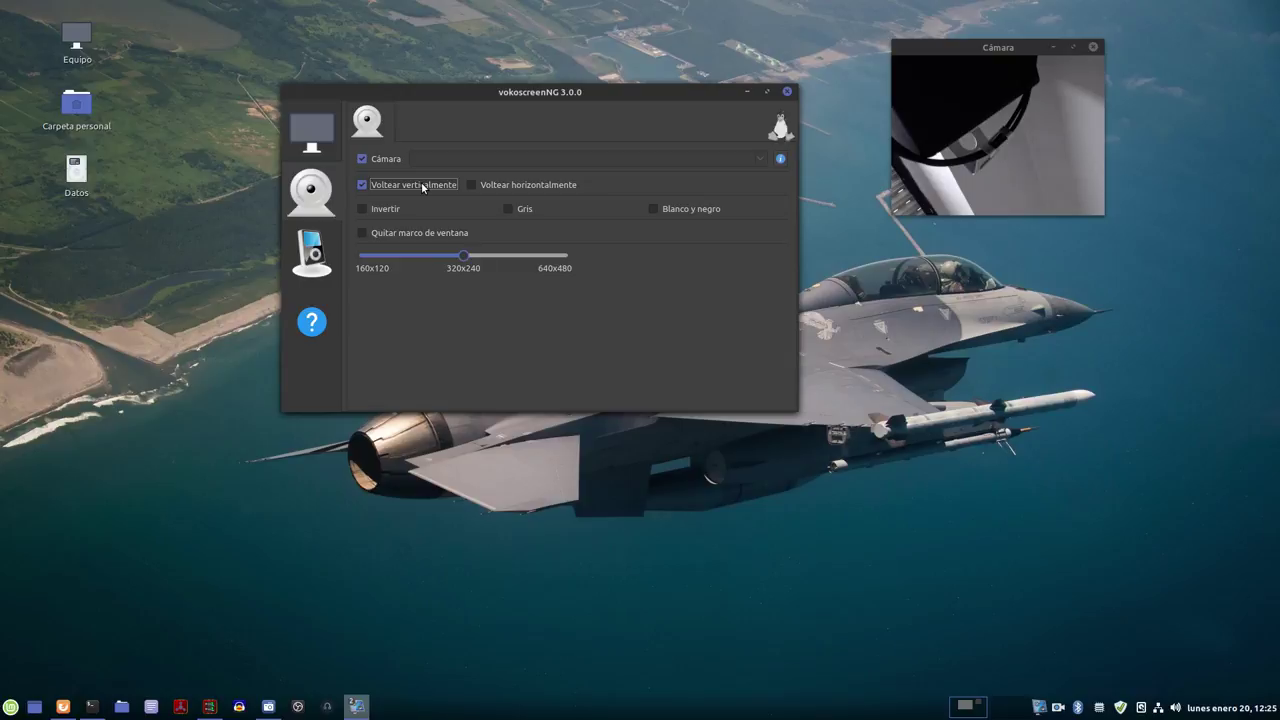
click(421, 184)
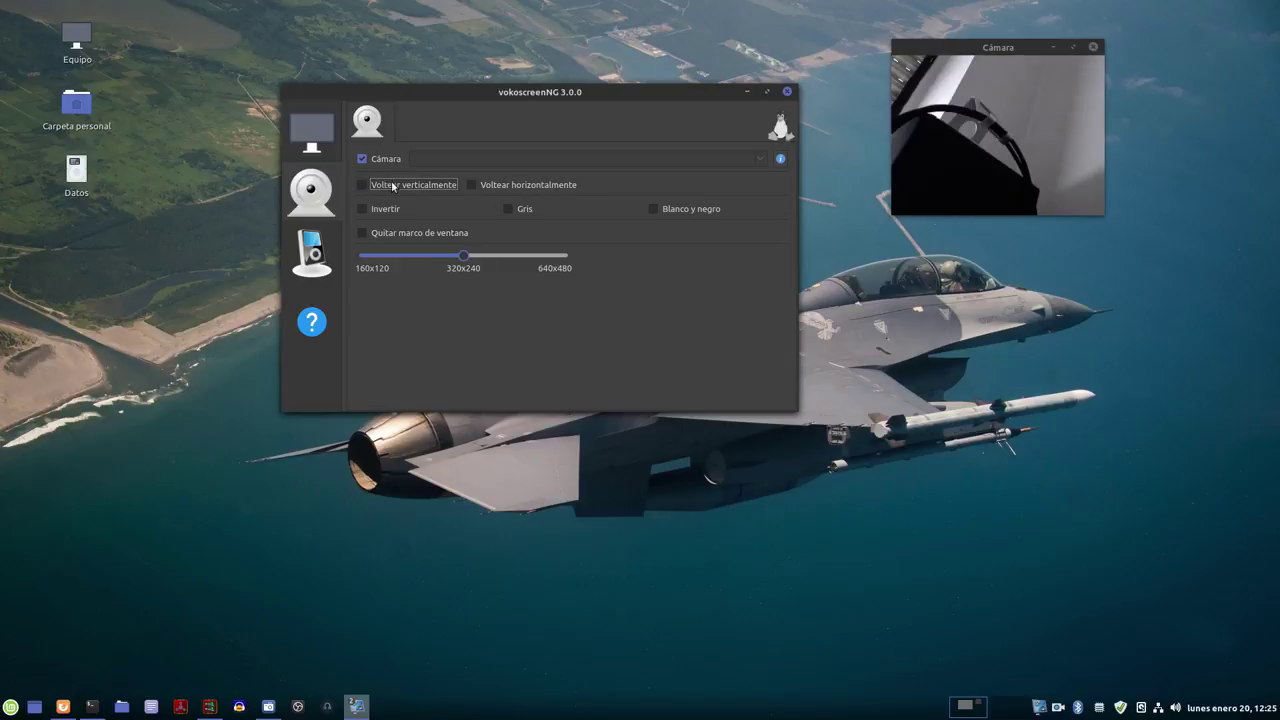
click(504, 187)
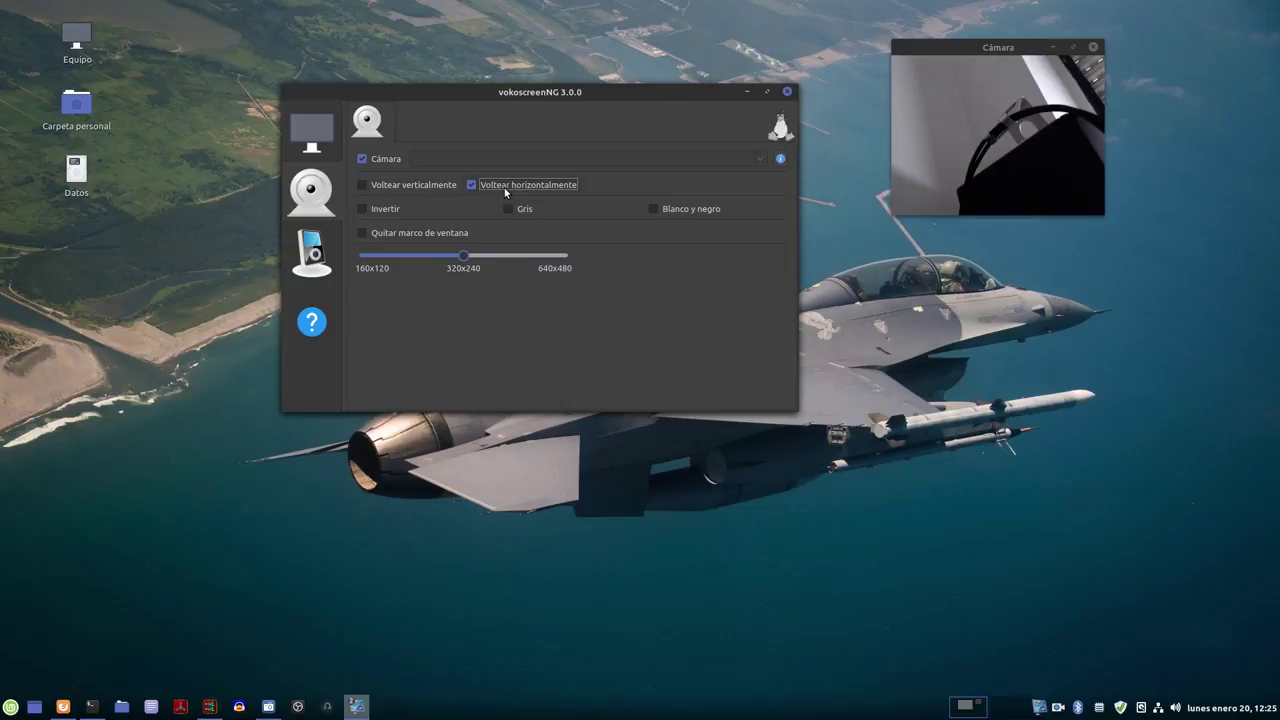
click(504, 187)
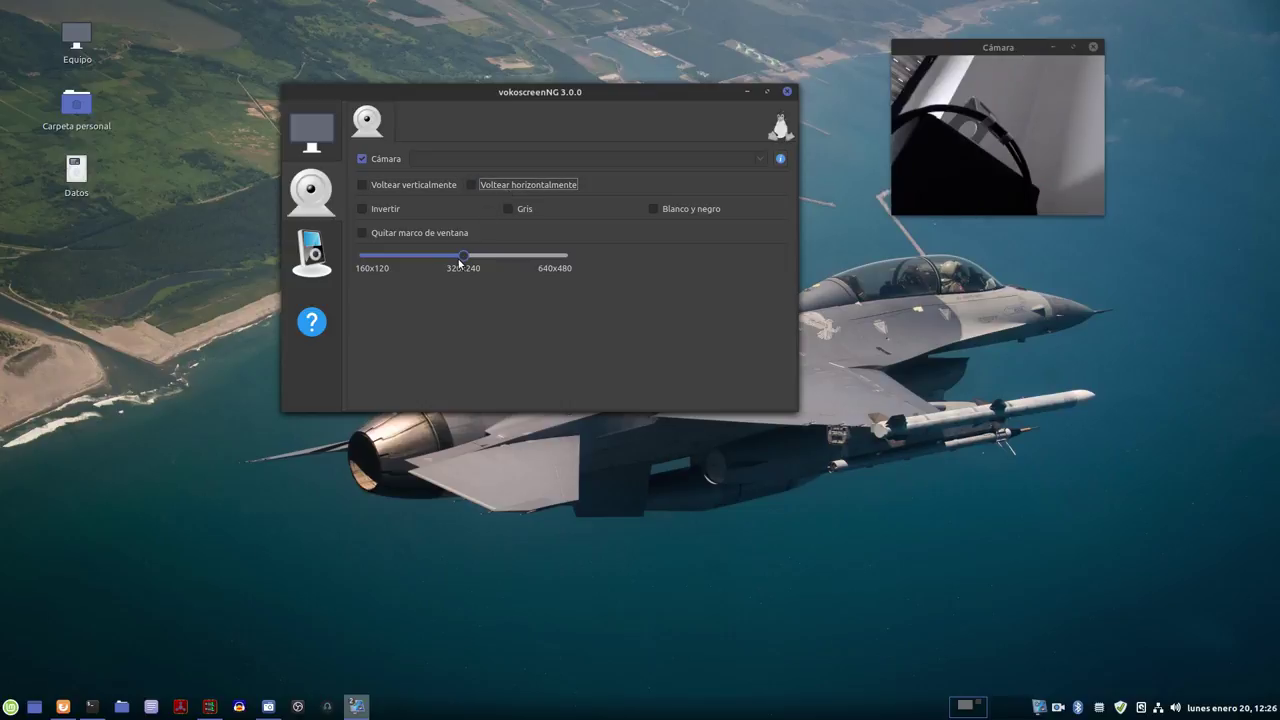
click(386, 211)
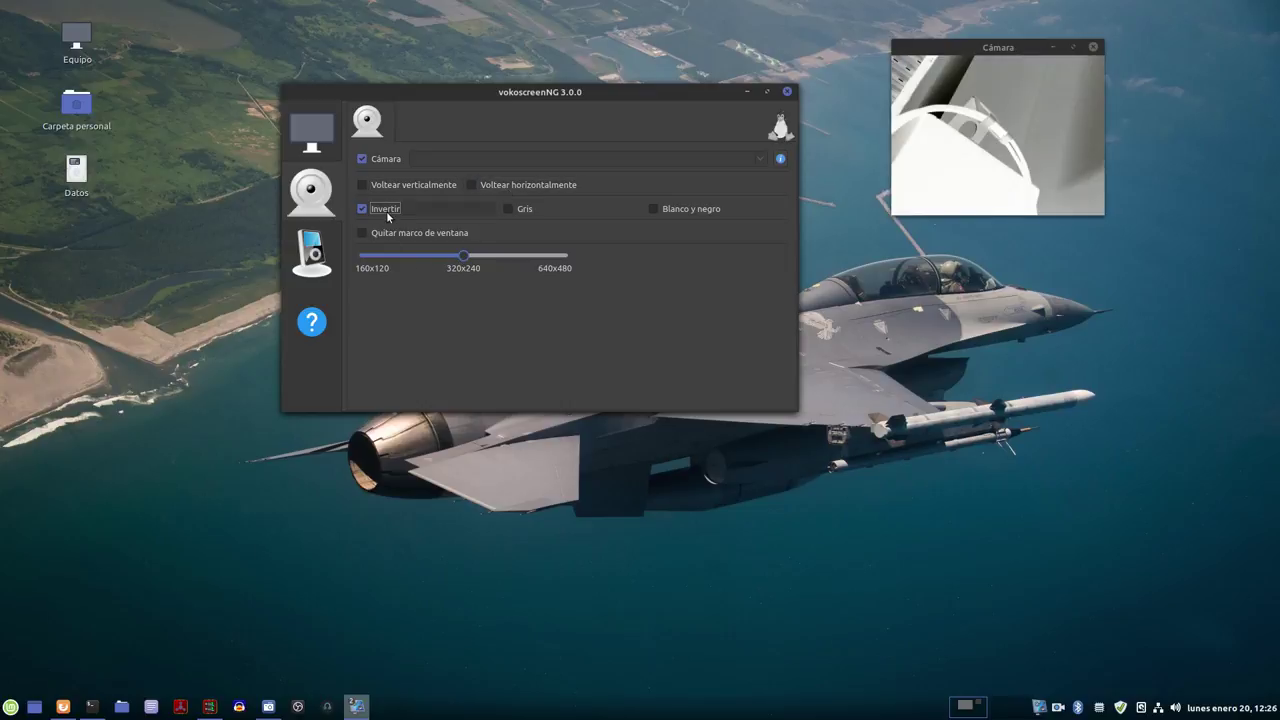
click(386, 211)
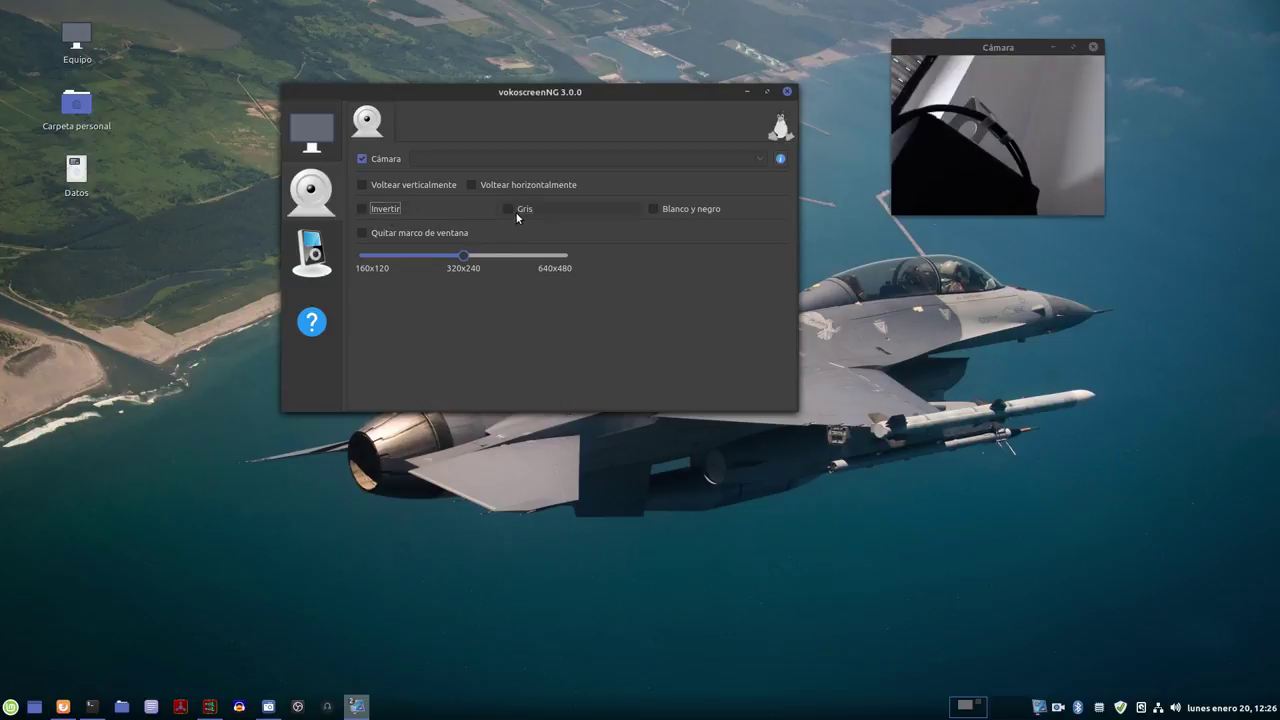
click(680, 211)
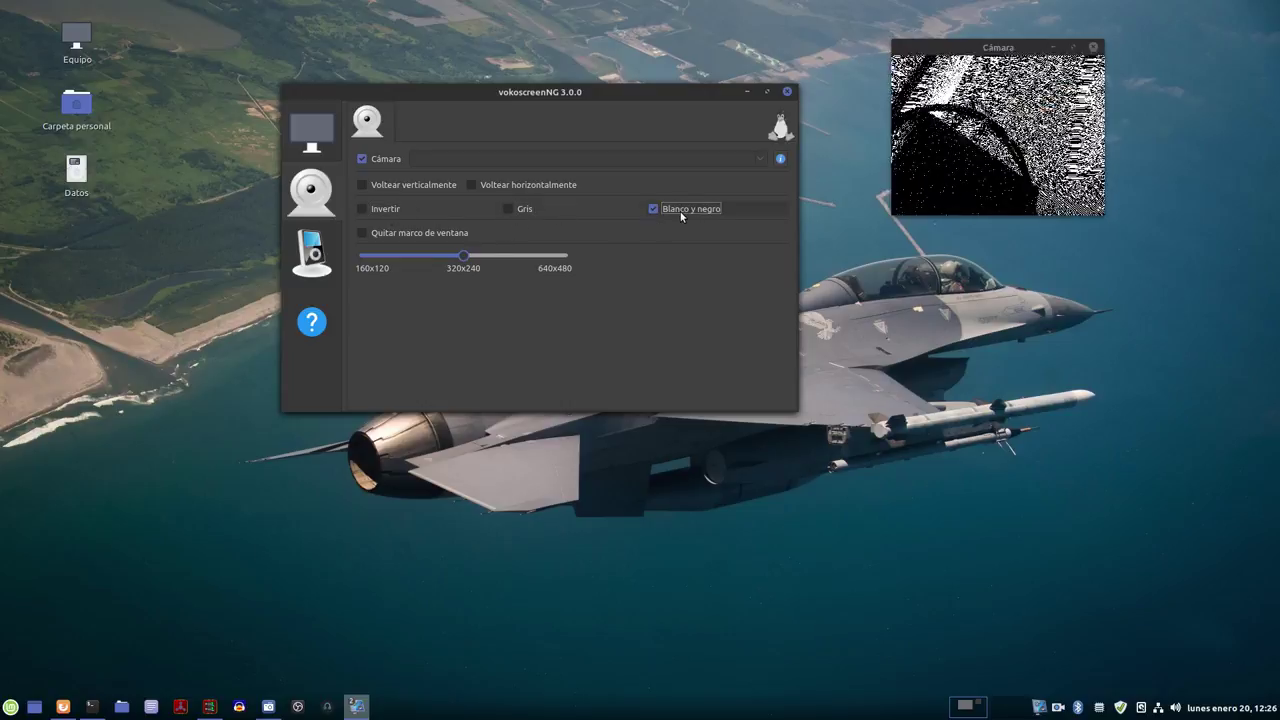
click(680, 211)
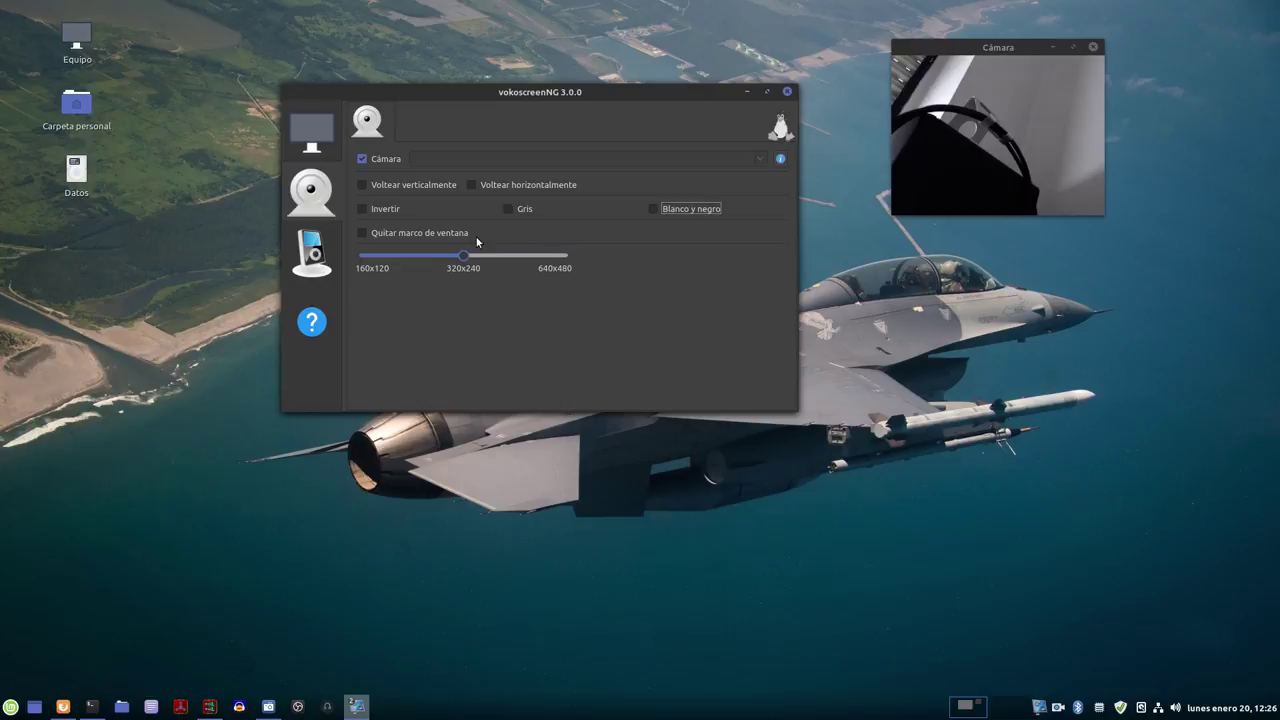
Step: Move the camera preview lower and try removing its window frame (Quitar marco de ventana), restoring the frame after the test
drag(1006, 46, 1053, 188)
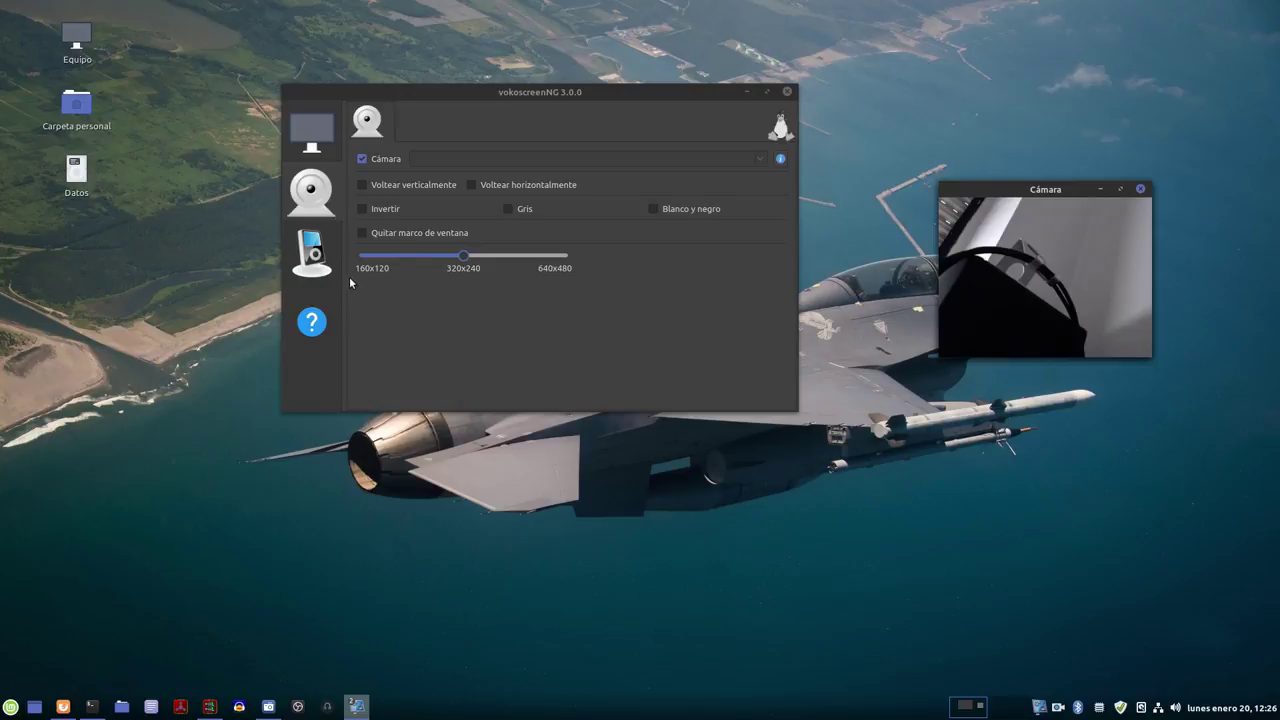
click(411, 232)
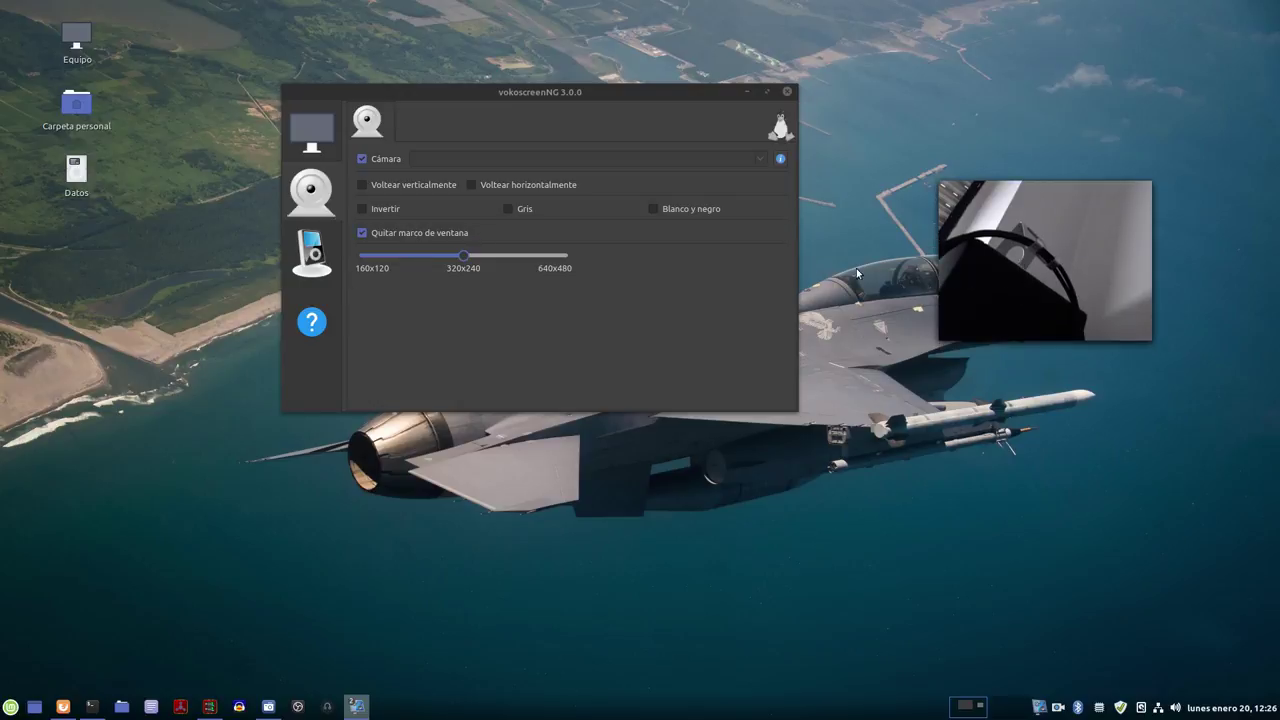
click(400, 232)
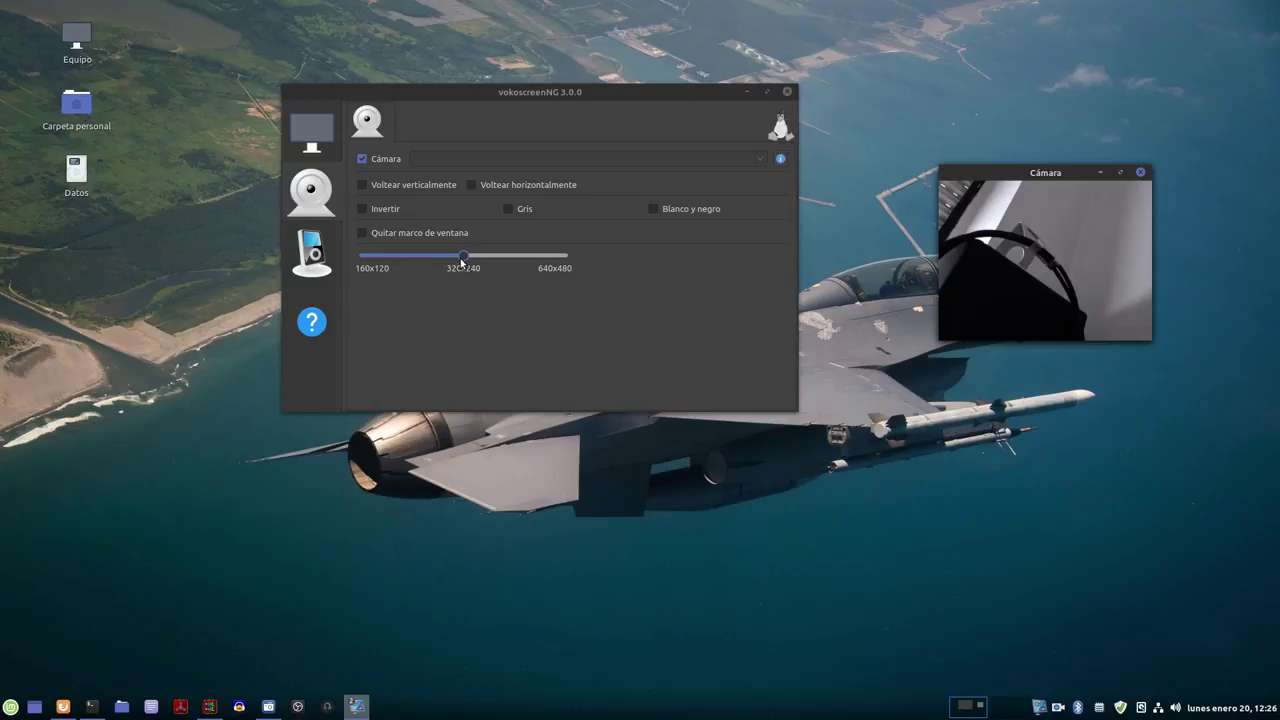
Step: Try the camera preview at 640x480, return it to 320x240, and close the preview window
drag(463, 256, 563, 256)
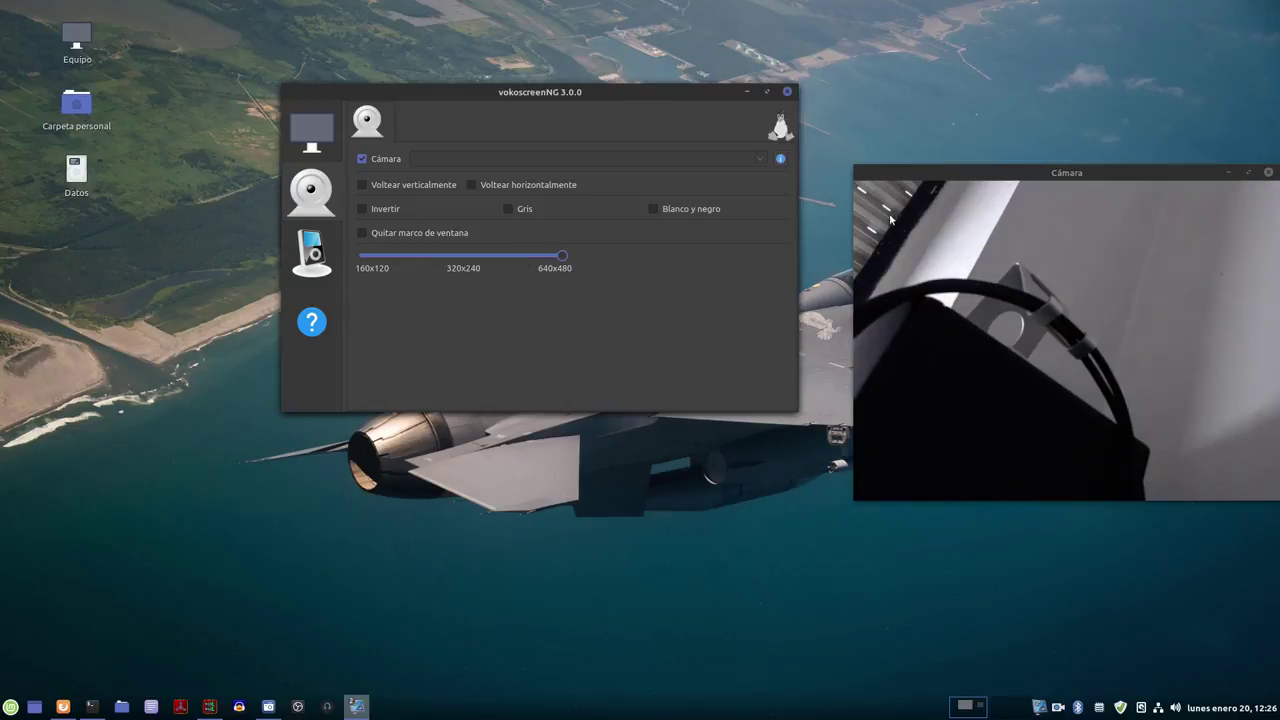
drag(1035, 200, 894, 135)
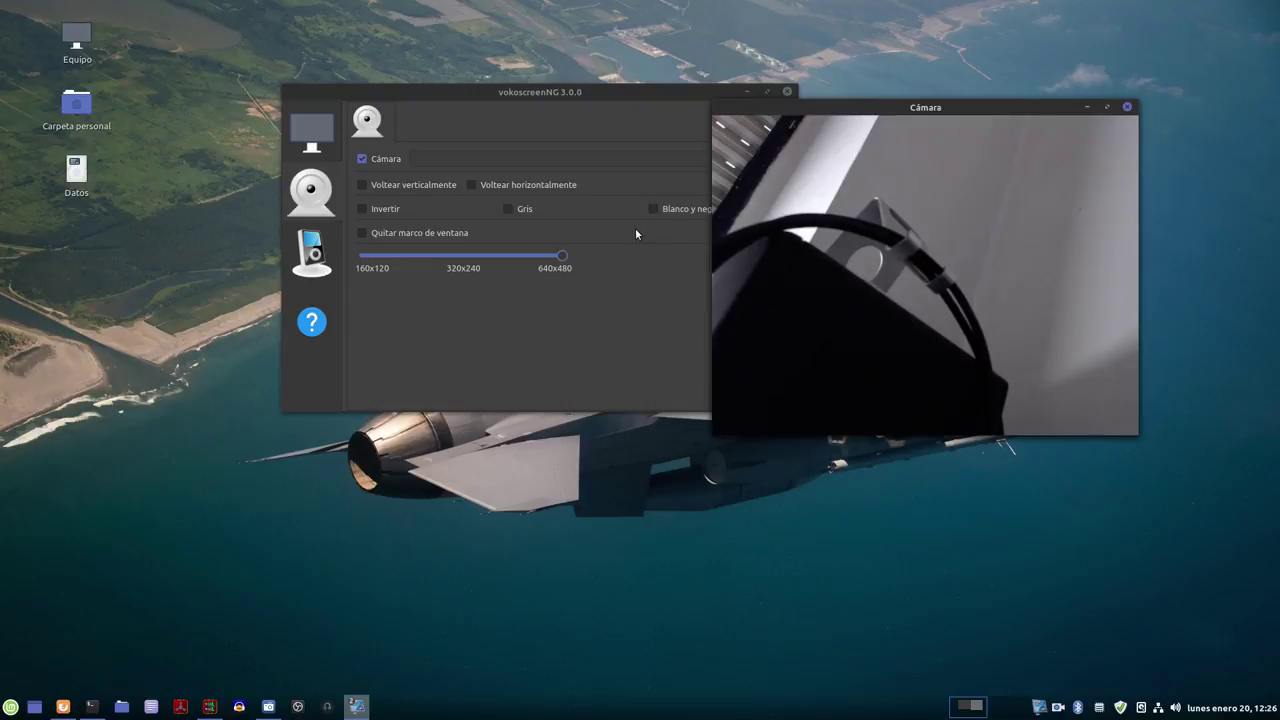
drag(570, 255, 484, 261)
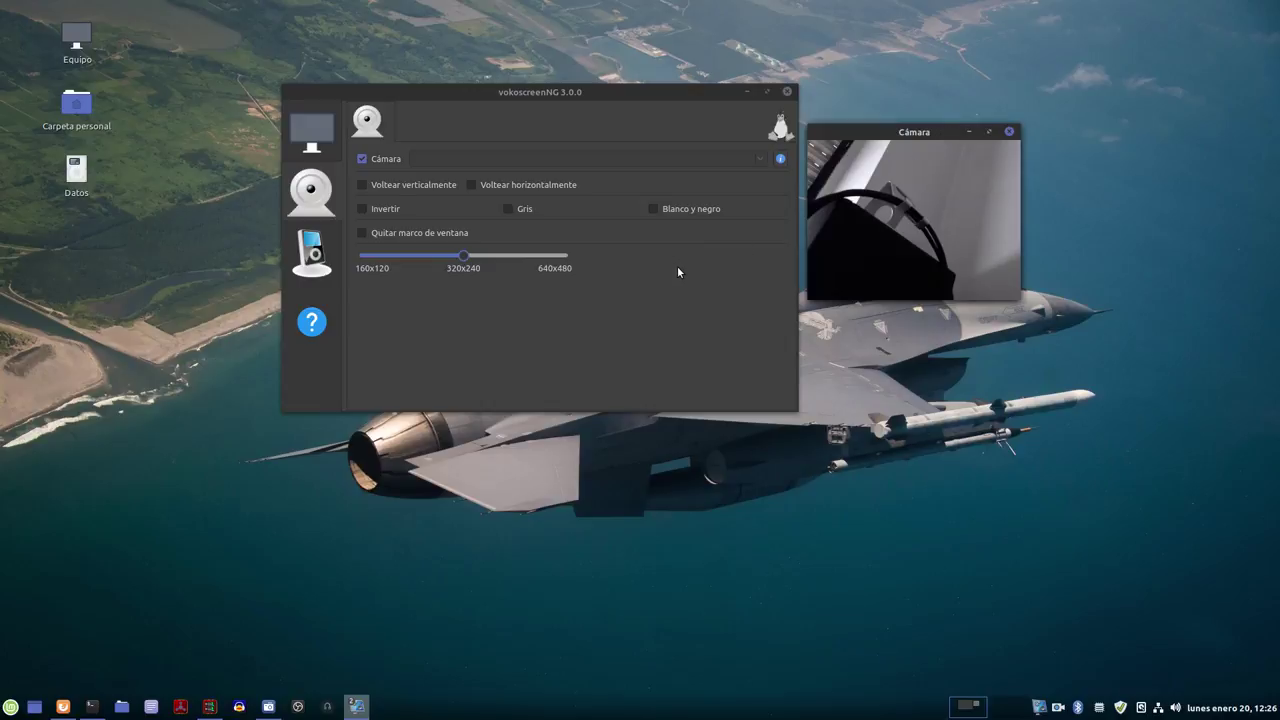
drag(926, 136, 1047, 129)
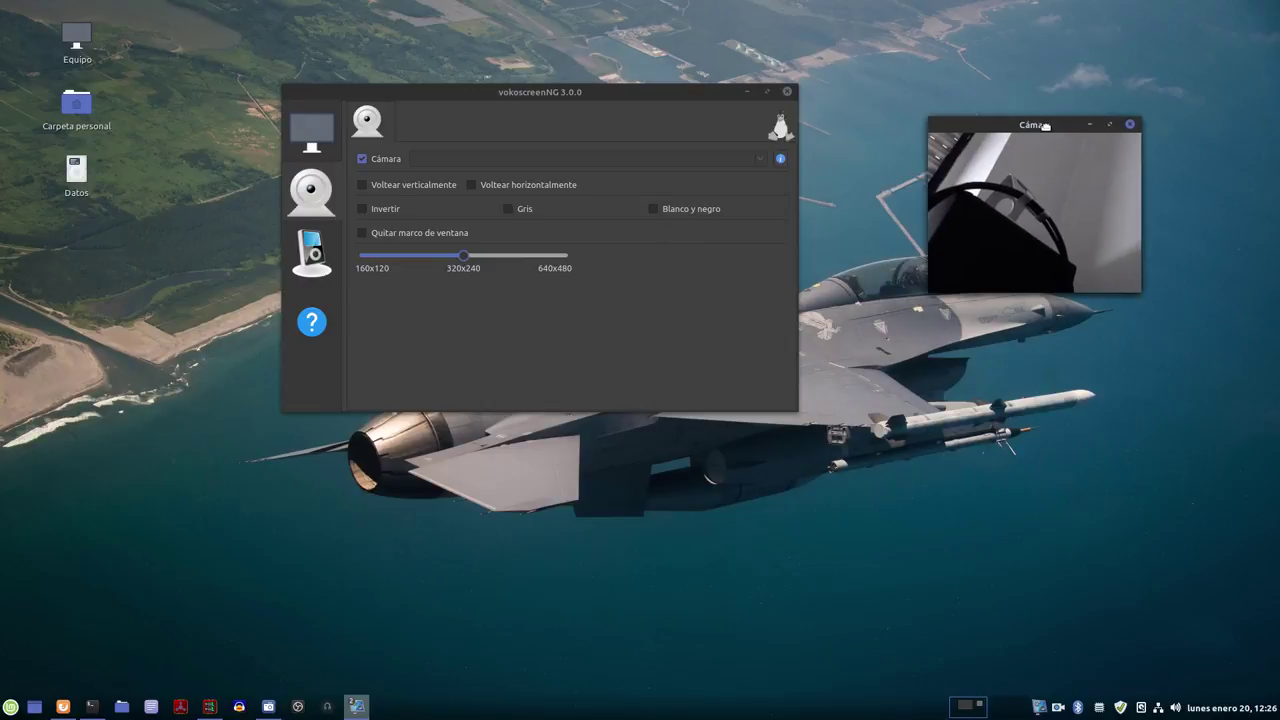
click(1129, 125)
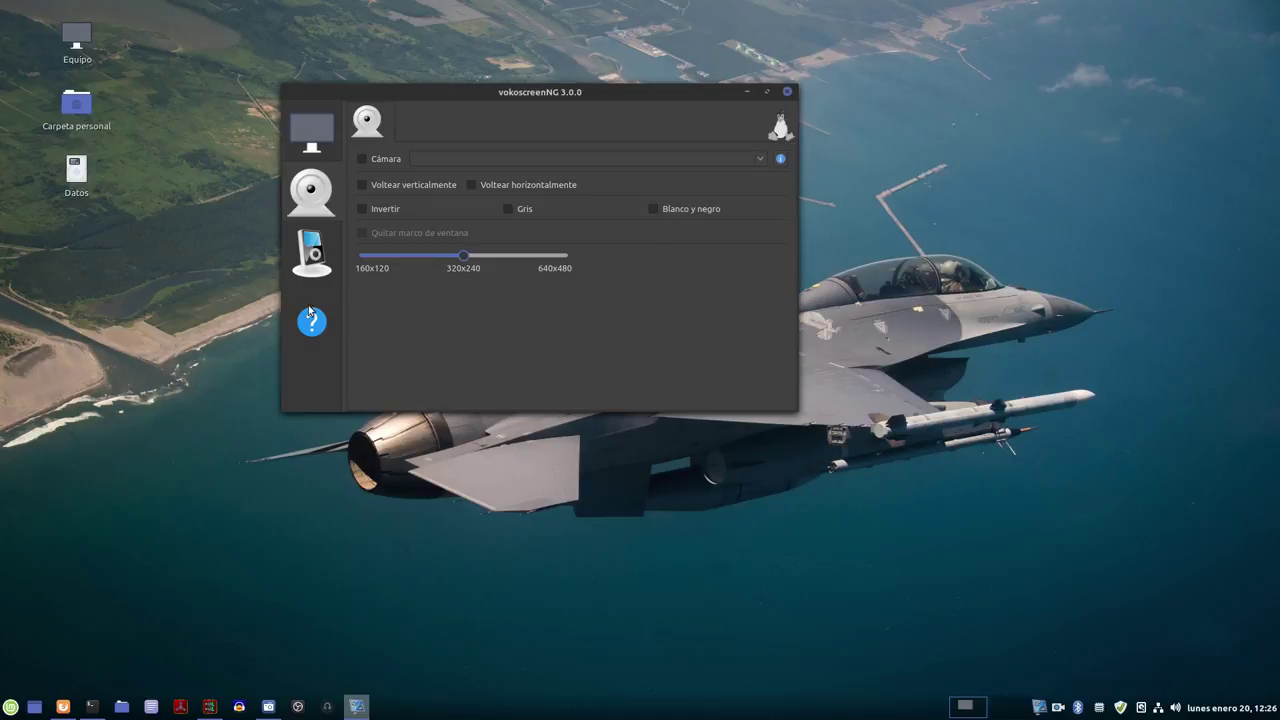
Step: Show the built-in media player and read its Video and Audioplayer help page, then shift the vokoscreenNG window slightly
click(322, 262)
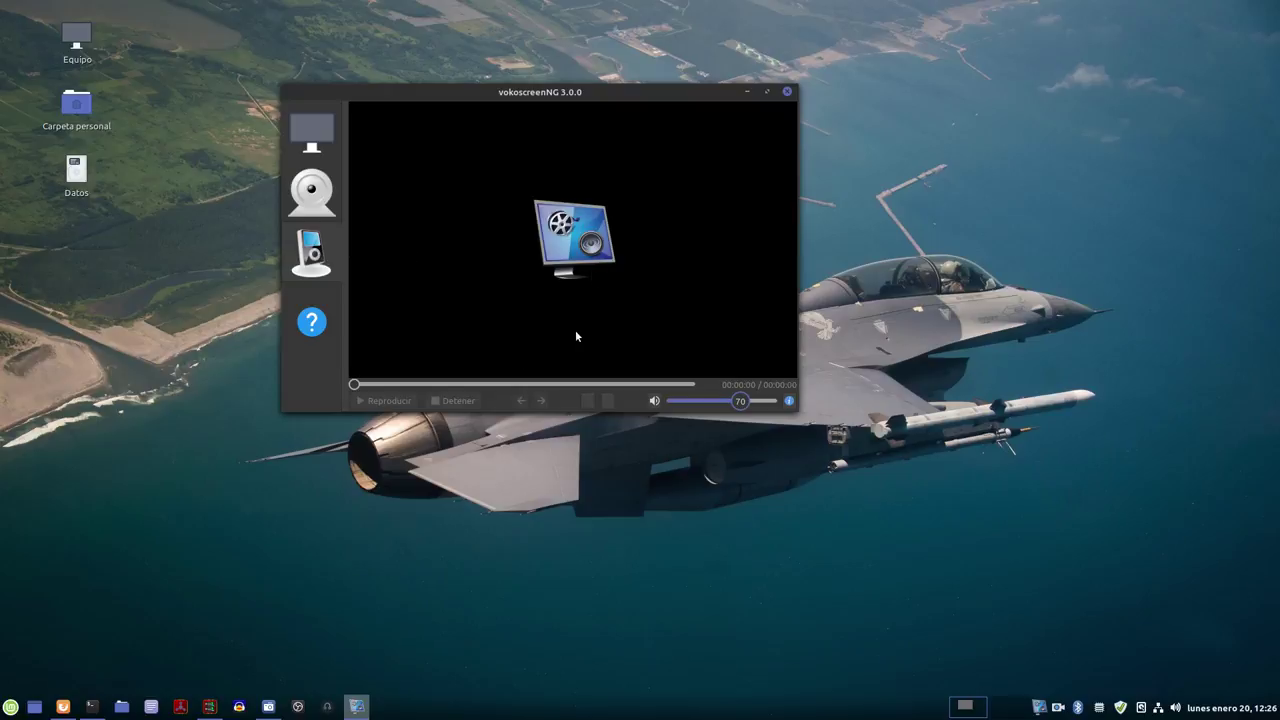
click(789, 401)
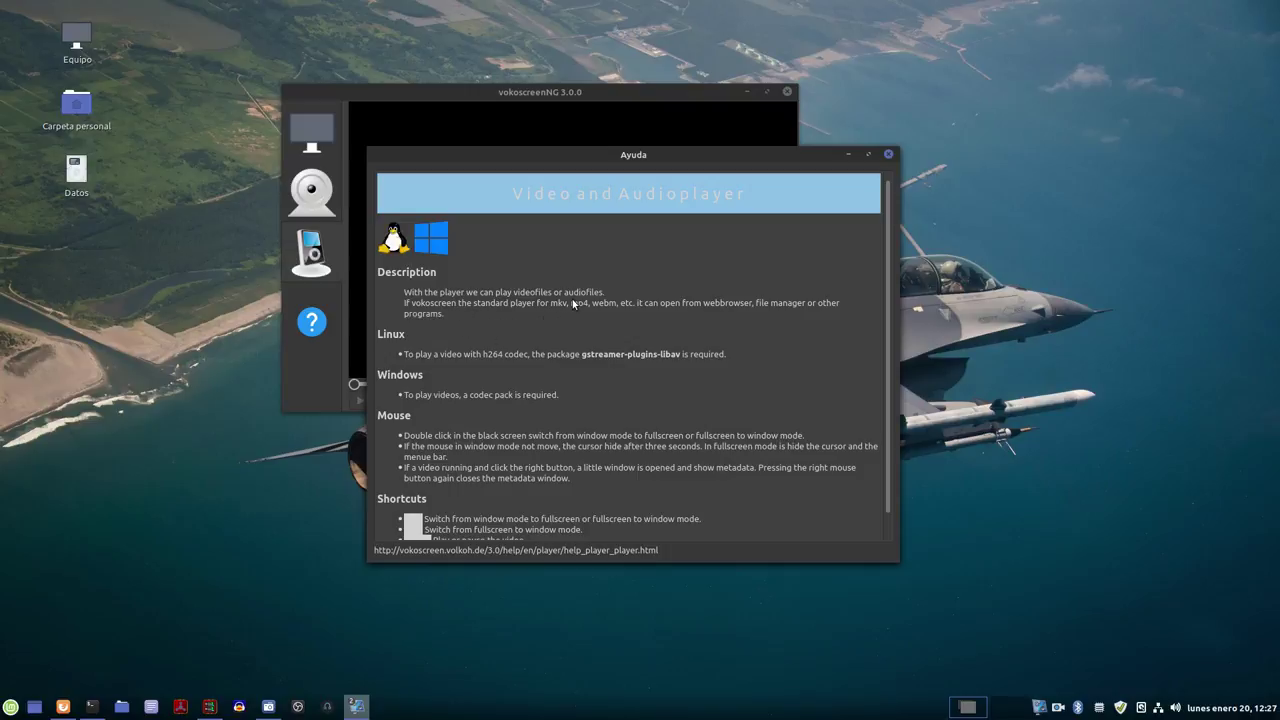
scroll(561, 406, down, 1)
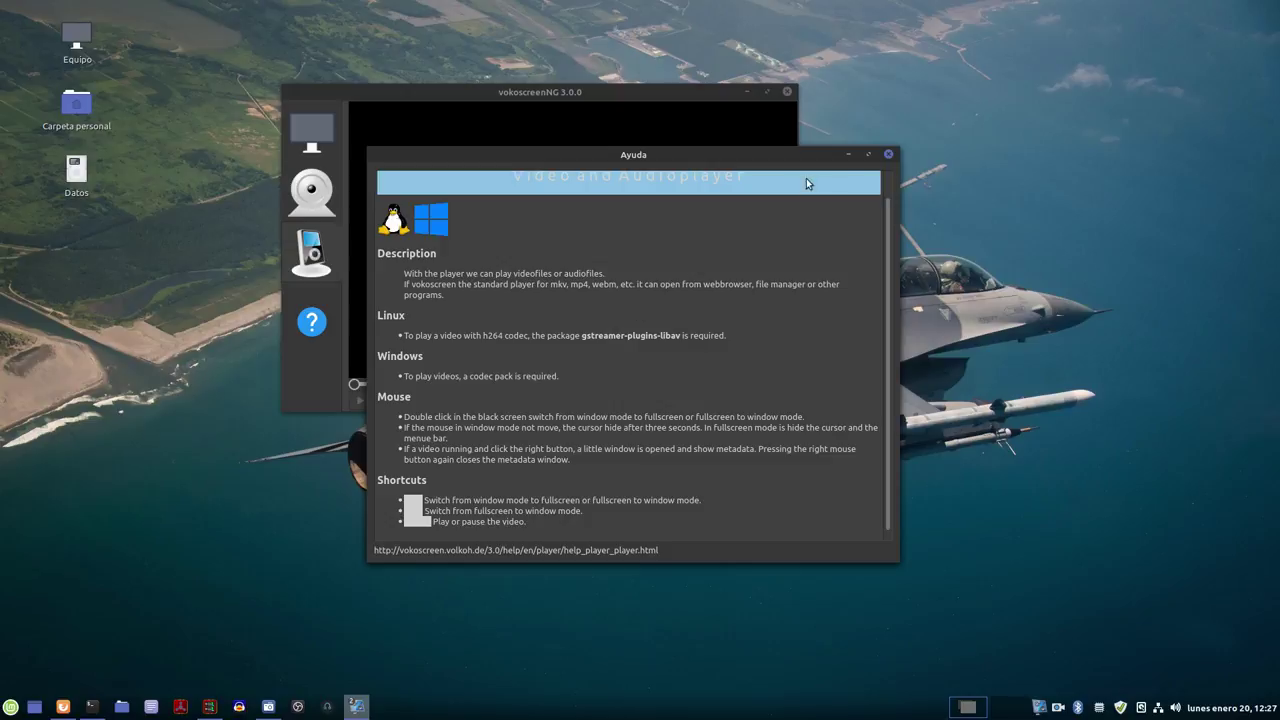
click(889, 155)
drag(645, 98, 622, 90)
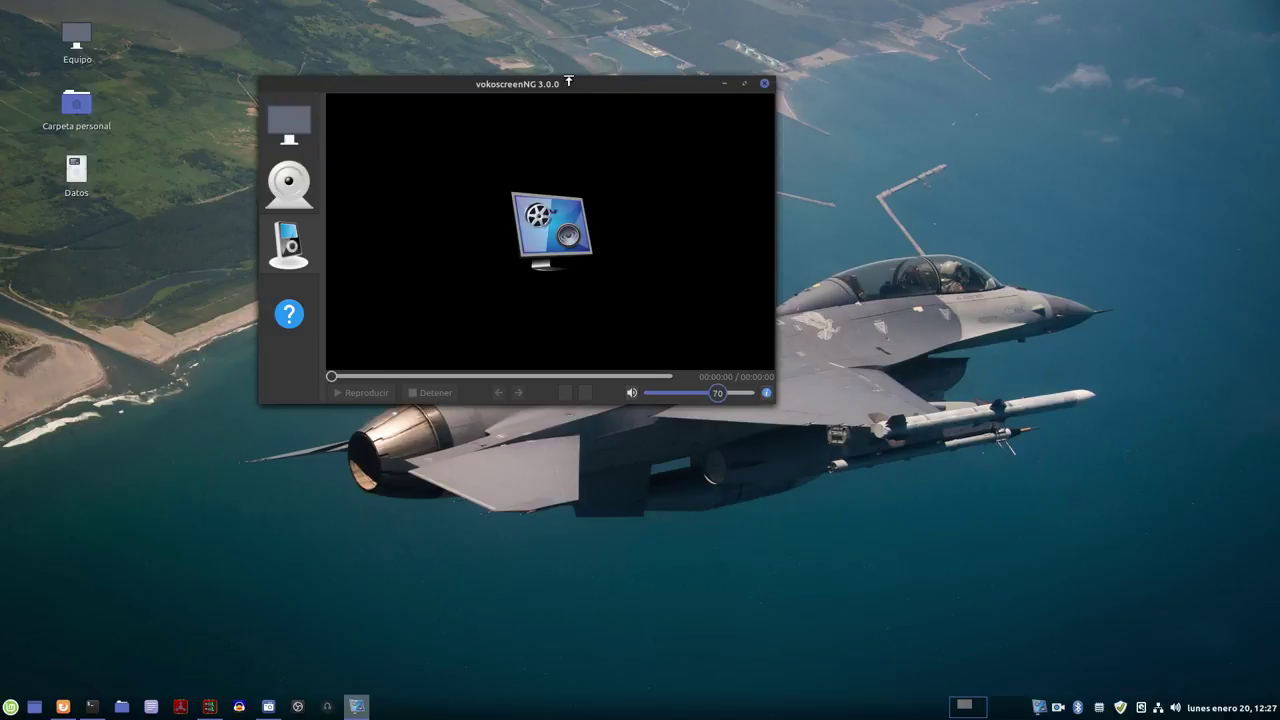
Step: Read the player's Video and Audioplayer help page, close it, and view the vokoscreenNG log in the help section
click(766, 394)
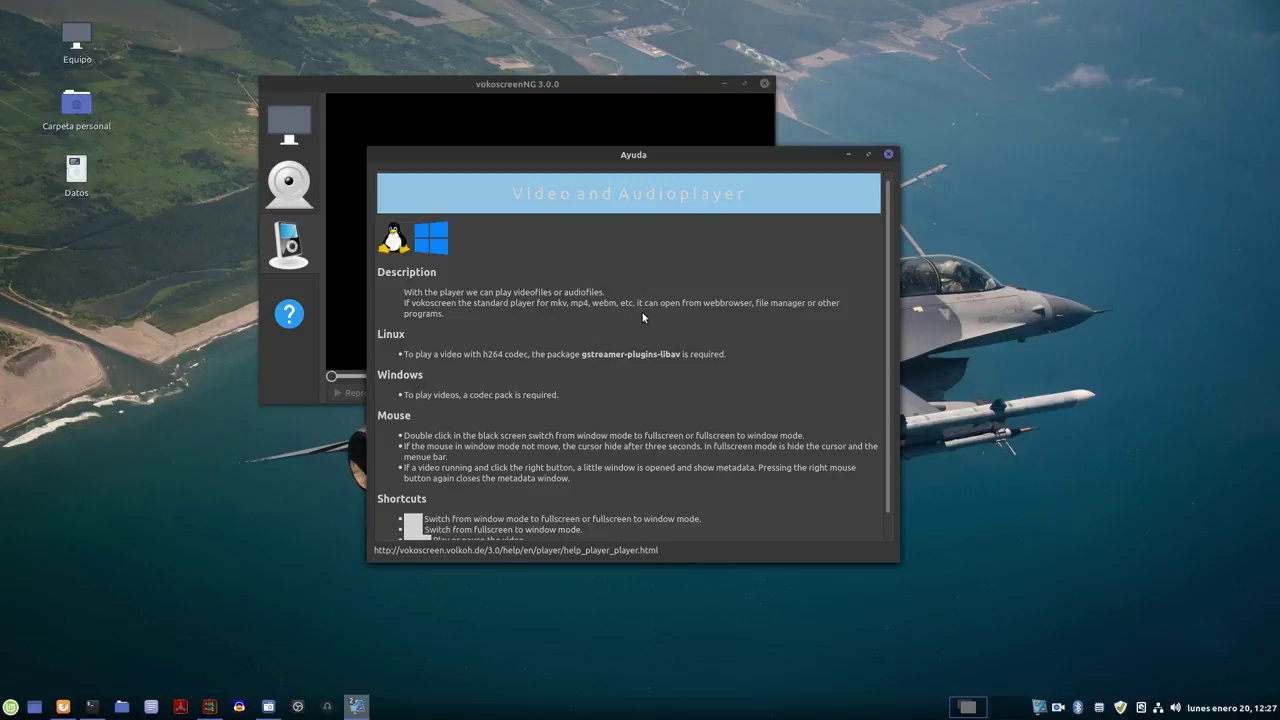
click(888, 154)
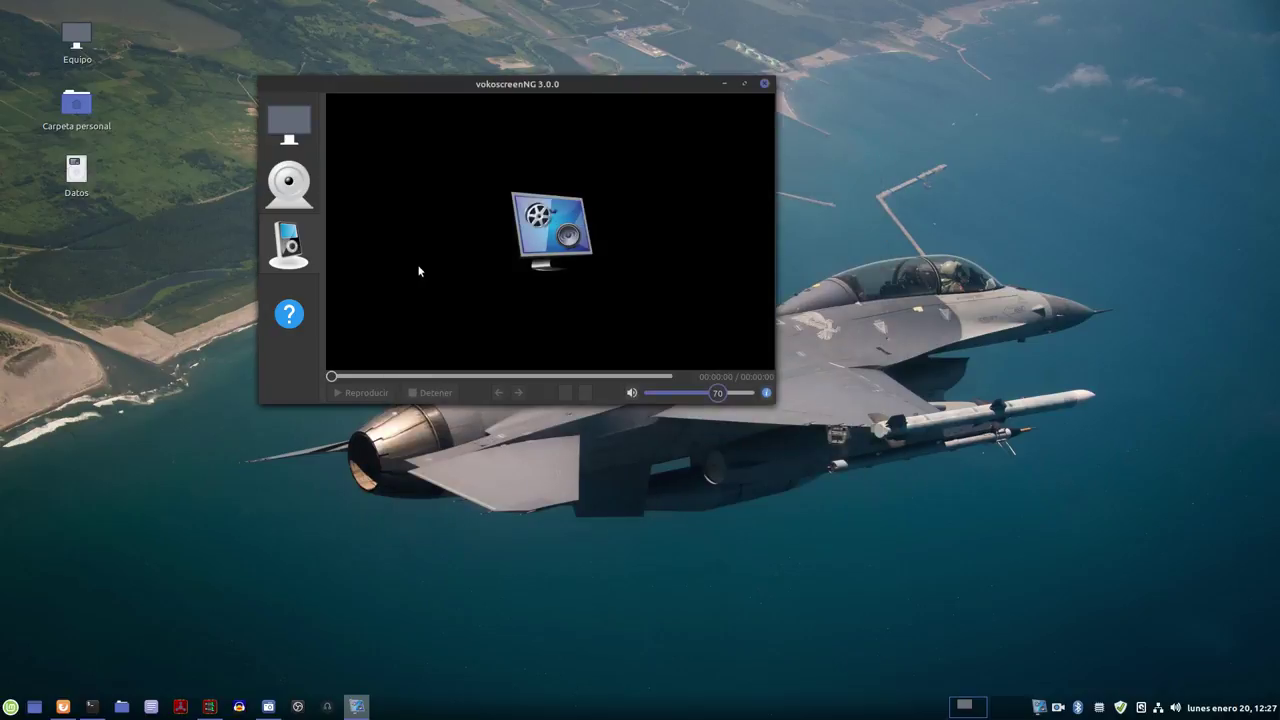
click(288, 318)
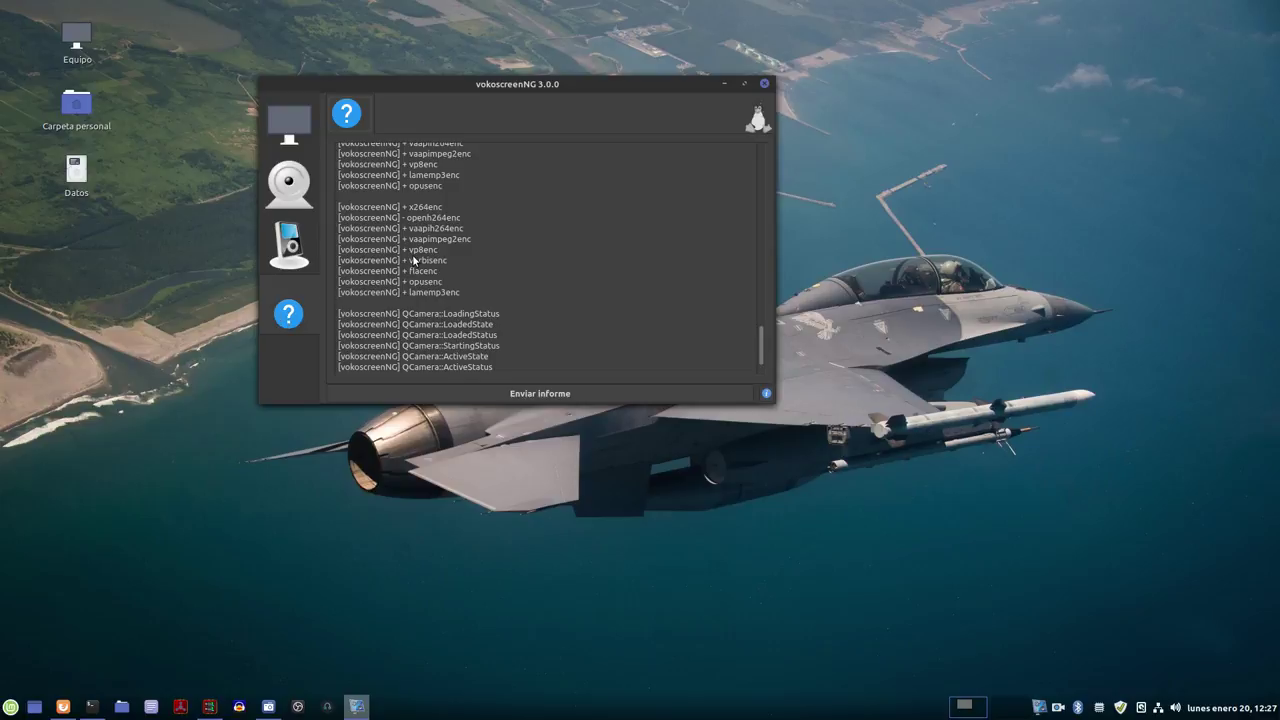
Step: Show the screen recorder's overview of available formats, video codecs and audio codecs, enlarging the window so the whole list fits
click(290, 124)
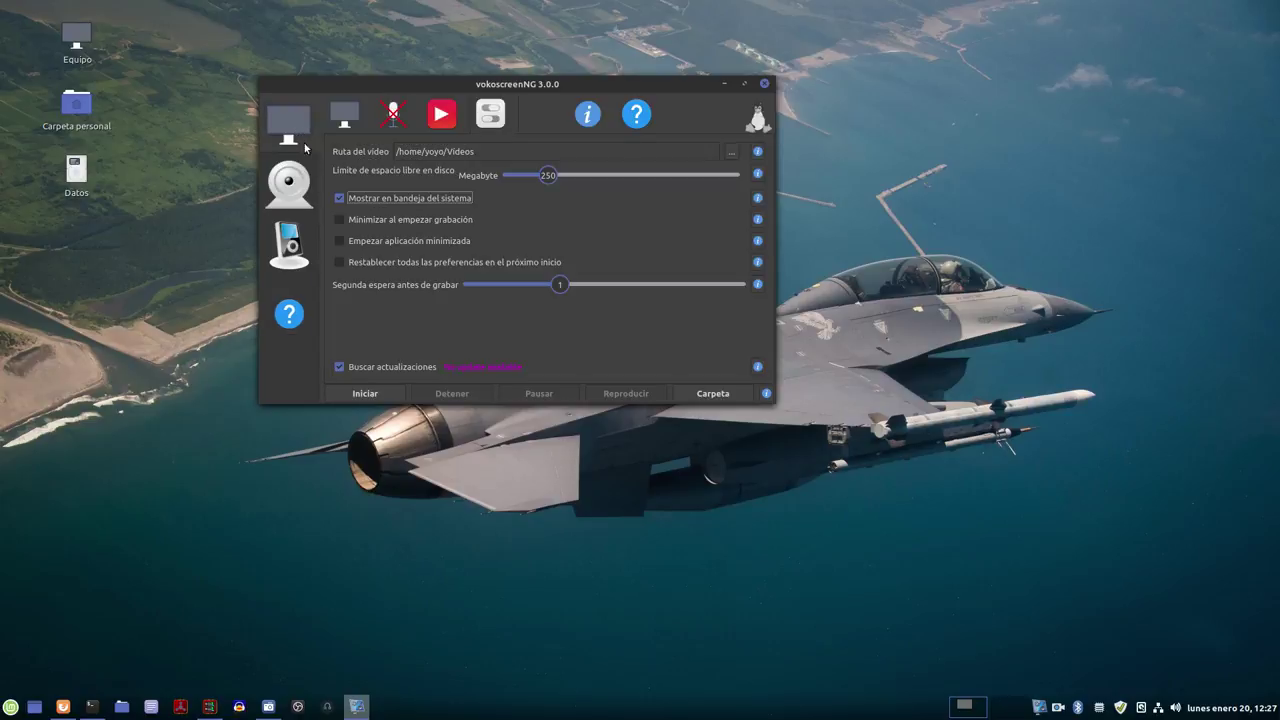
click(585, 118)
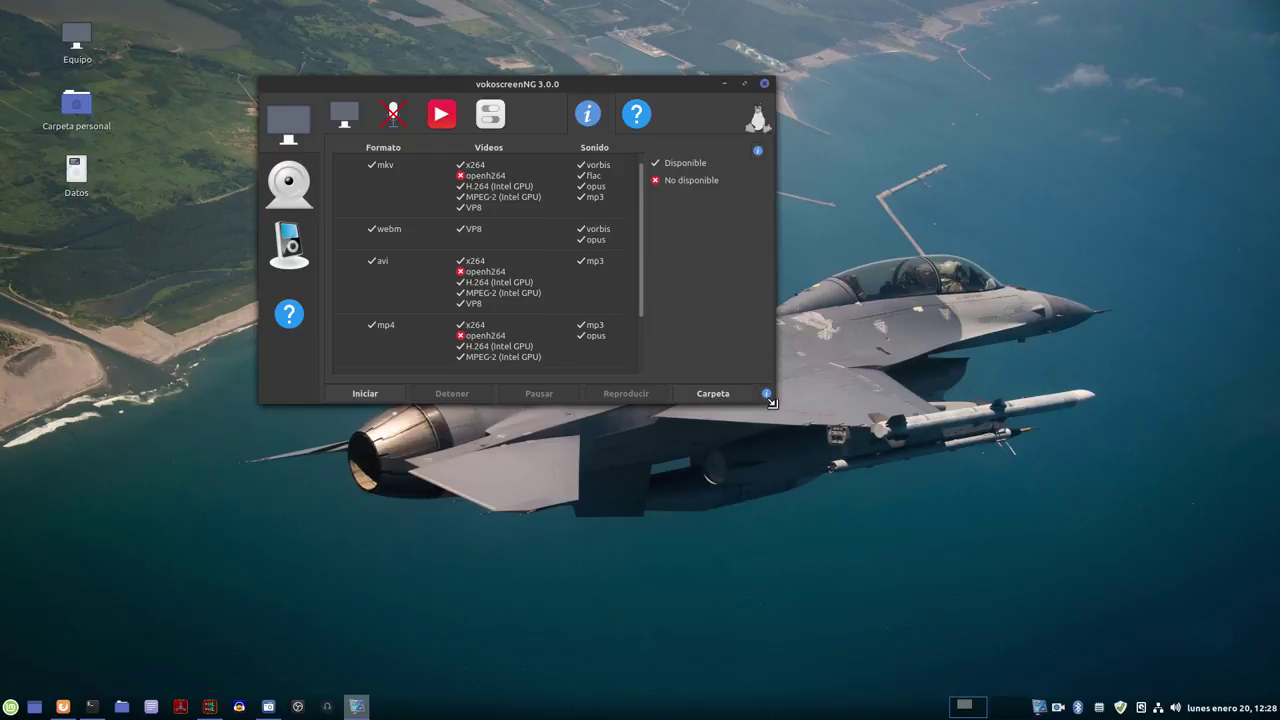
drag(775, 404, 934, 504)
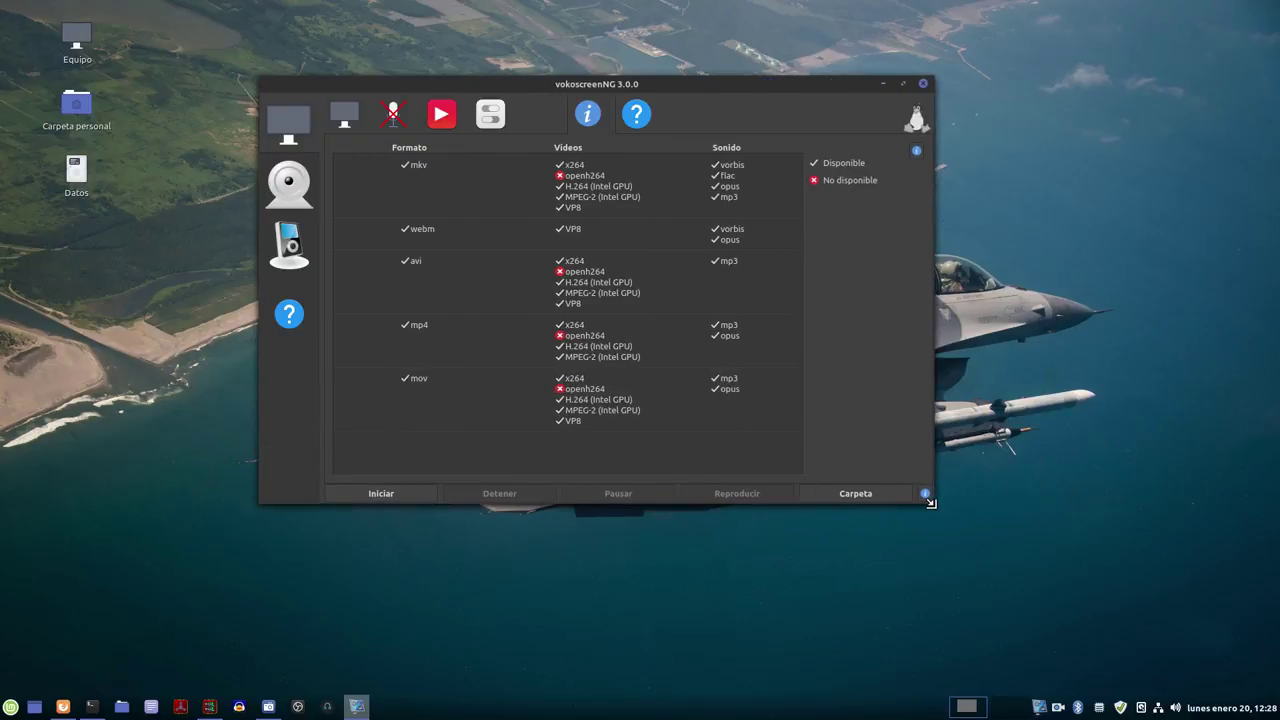
drag(683, 91, 586, 74)
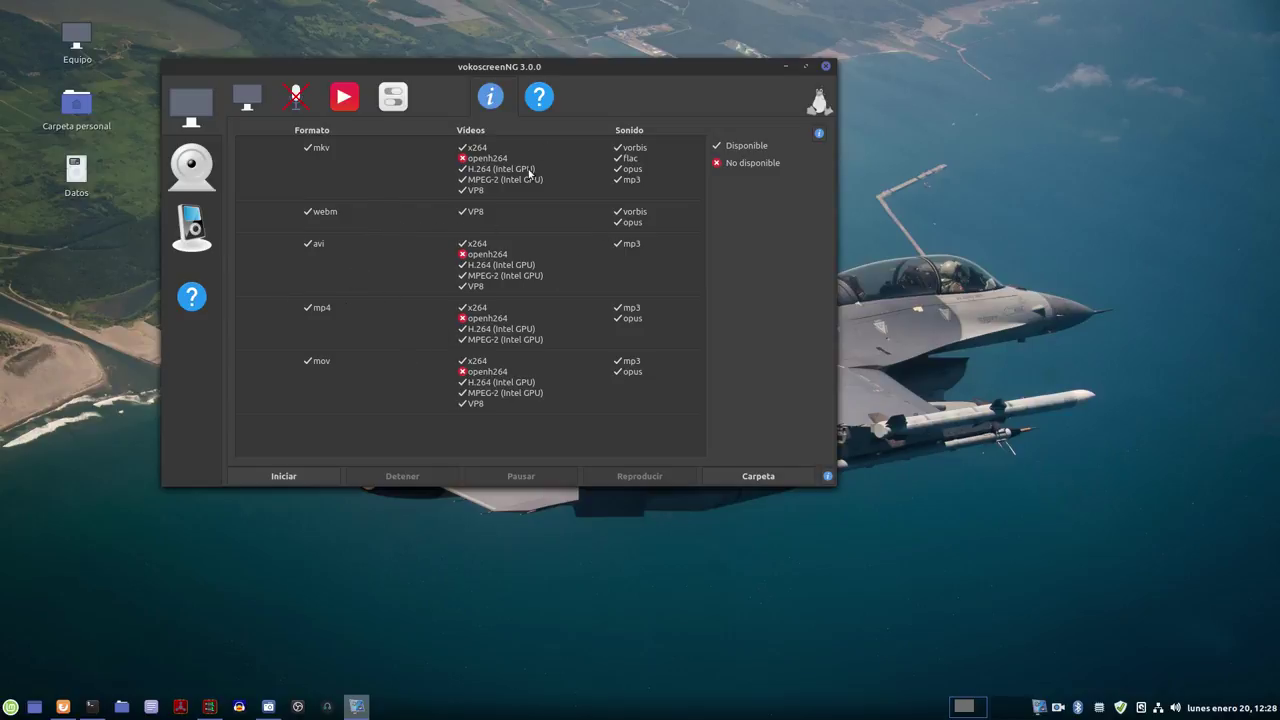
drag(571, 68, 584, 77)
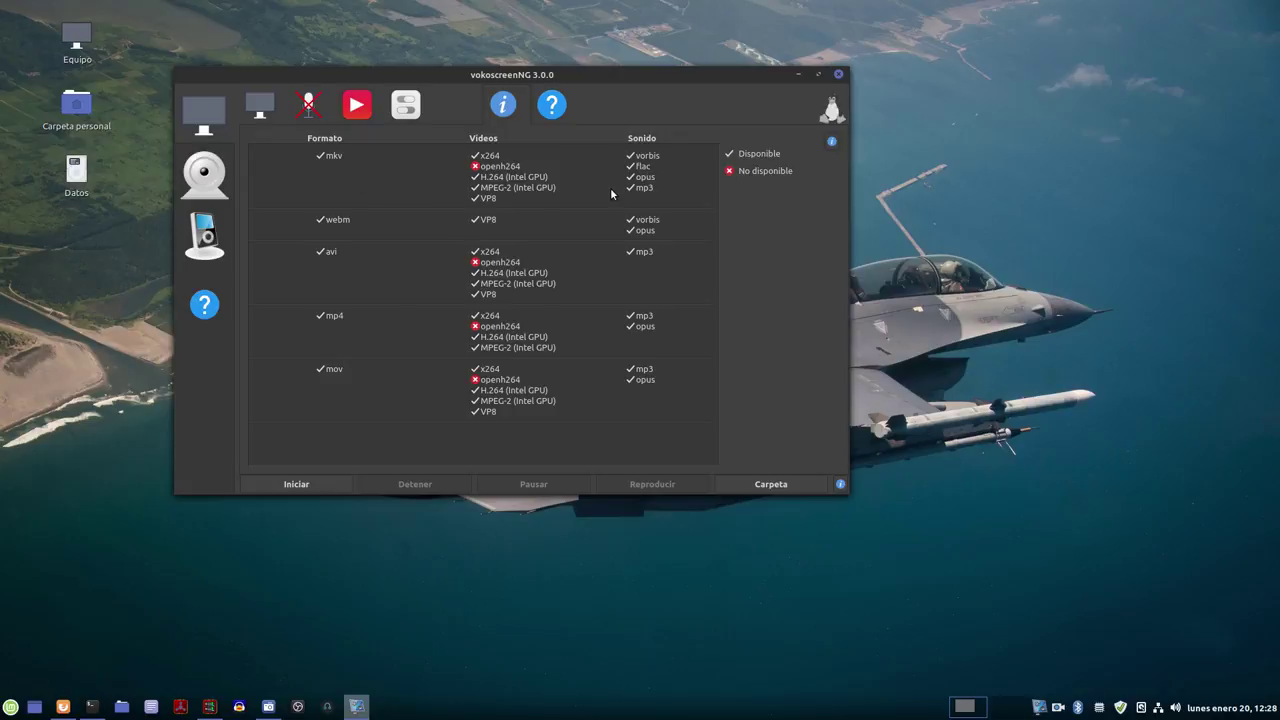
Step: Show the page with source code, translation, website and donation links, then return to the screen capture settings and shift the window
click(552, 106)
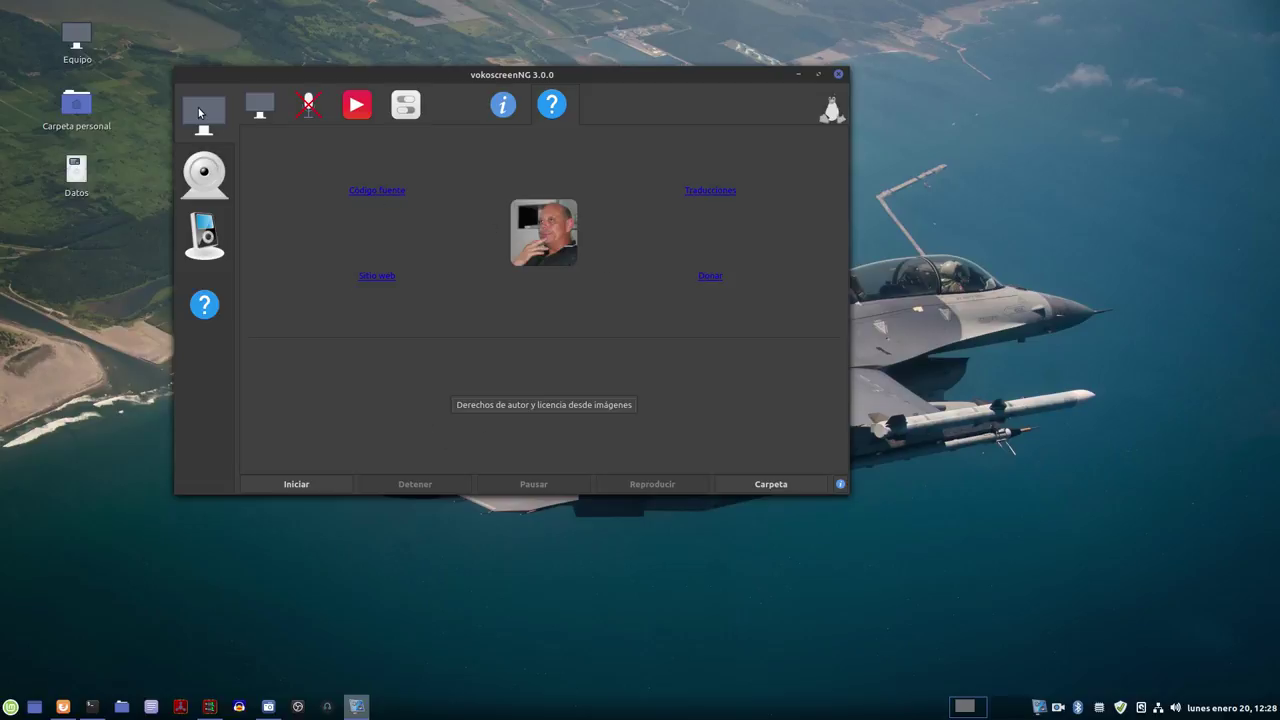
click(261, 107)
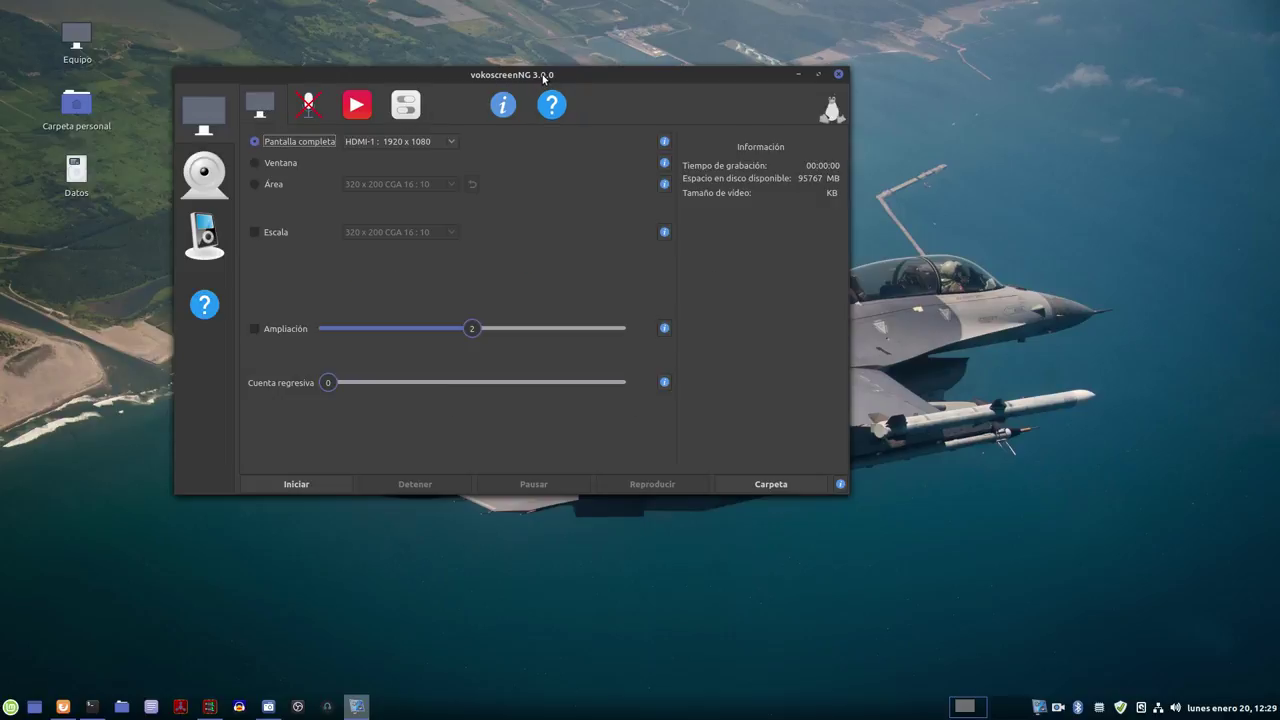
drag(546, 78, 569, 72)
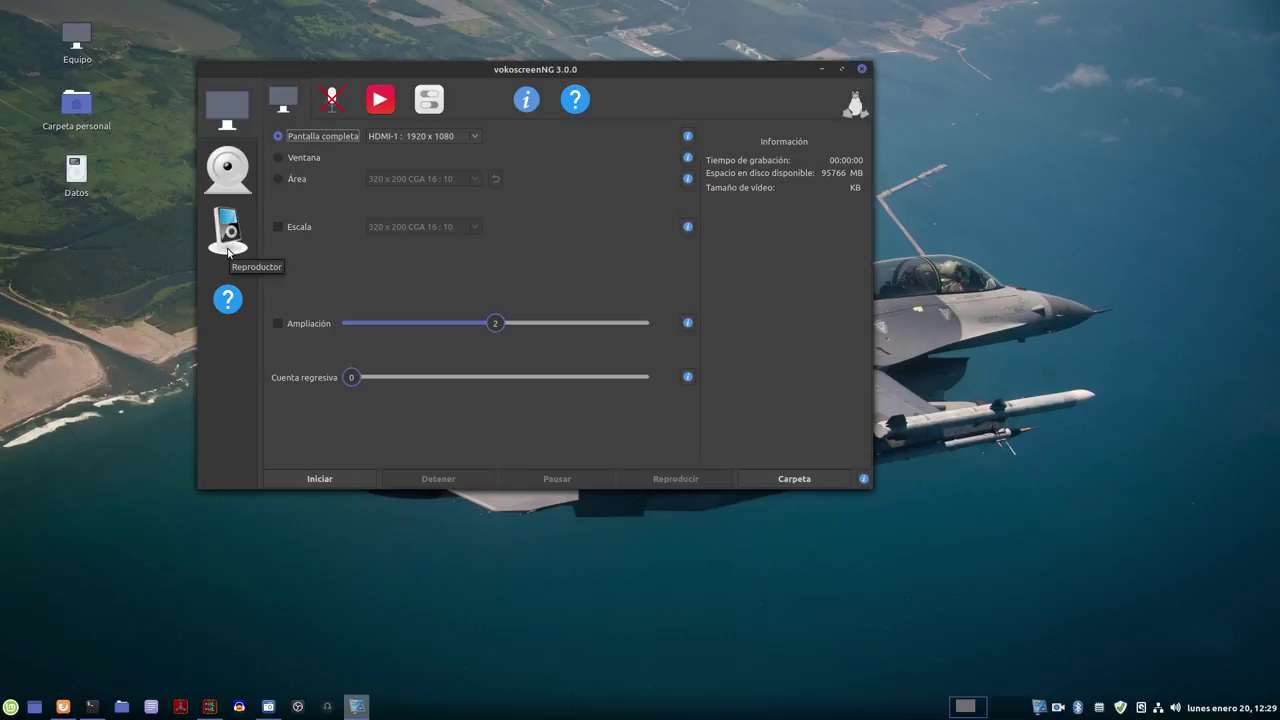
drag(336, 69, 287, 57)
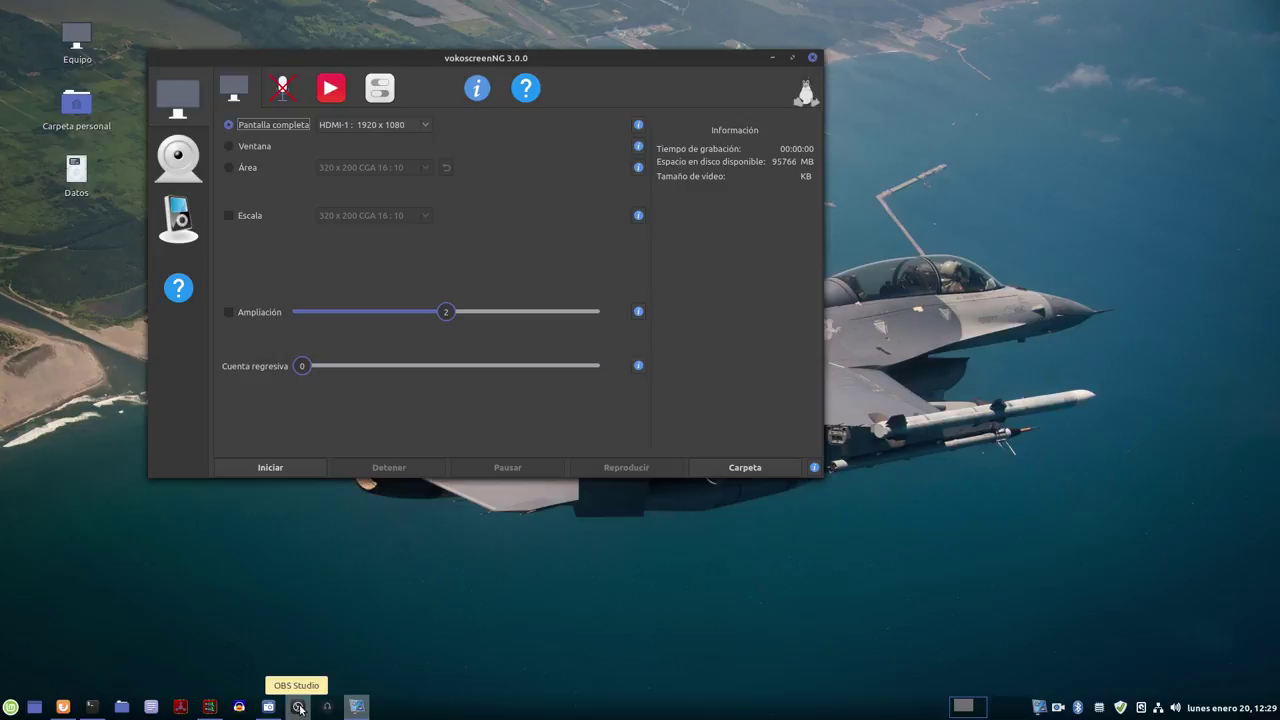
Step: Bring up SimpleScreenRecorder and arrange its window side by side with the vokoscreenNG window for comparison
click(268, 707)
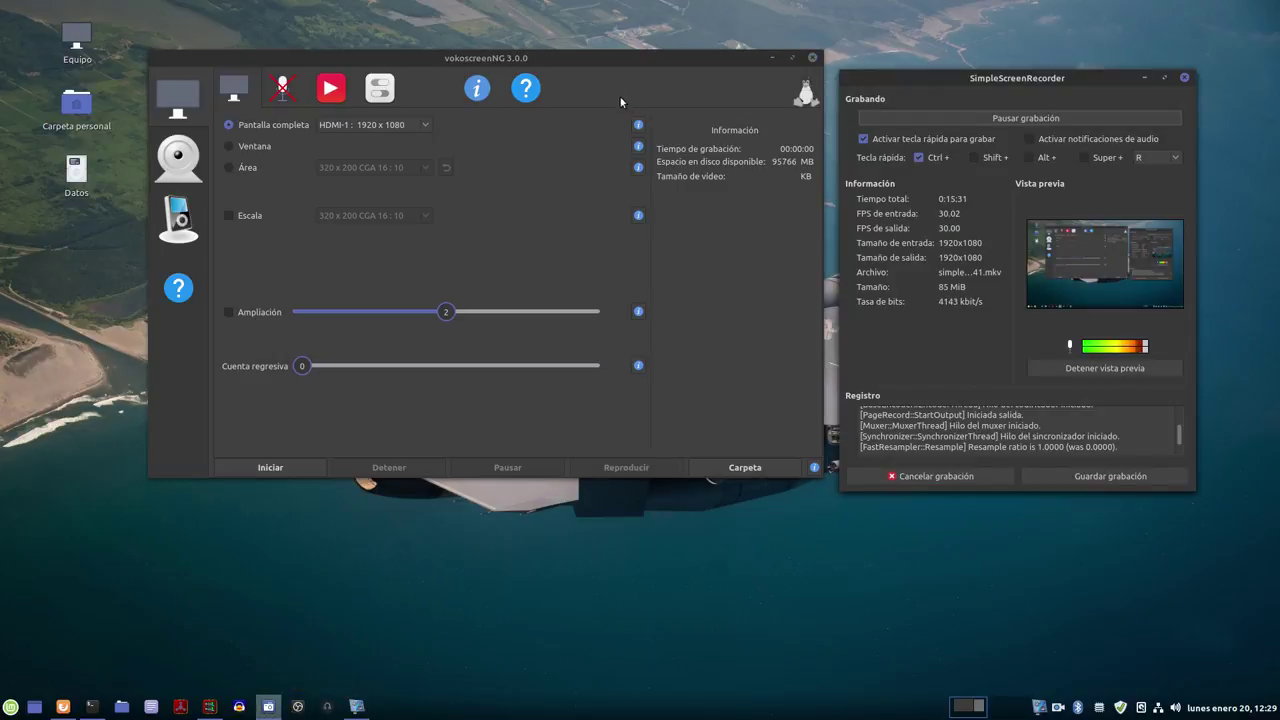
drag(601, 58, 580, 52)
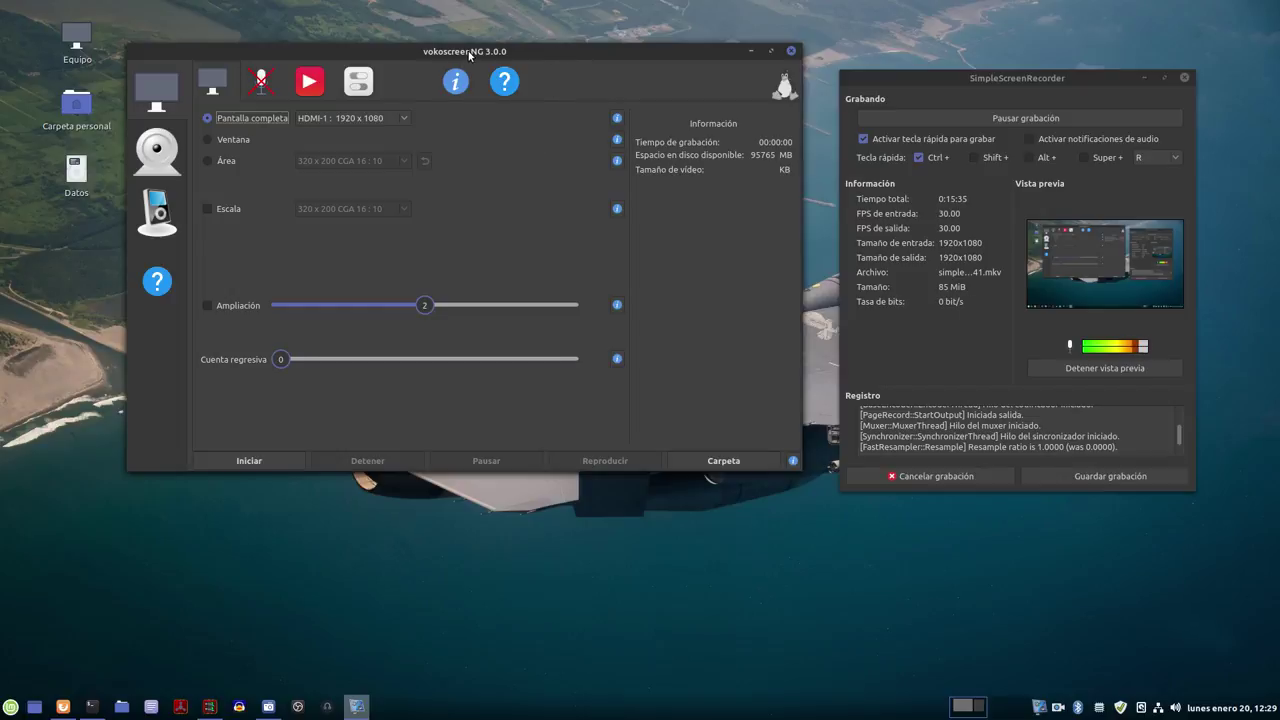
drag(462, 56, 421, 33)
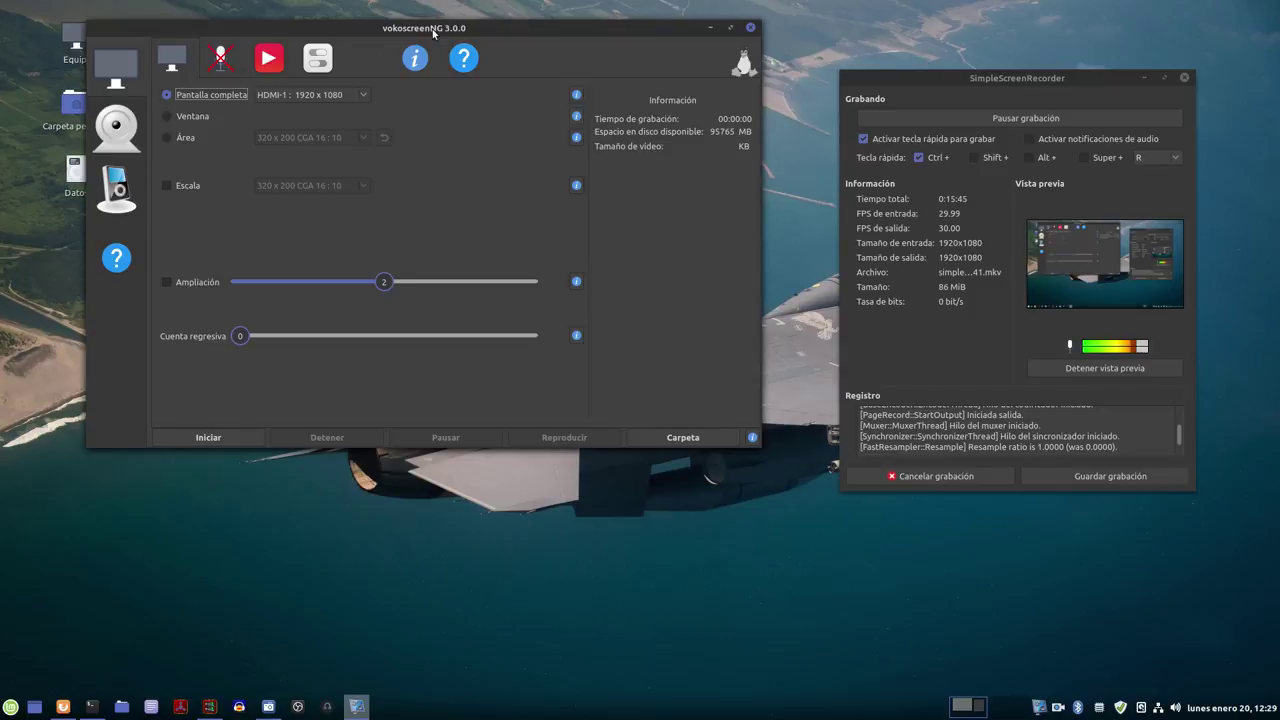
drag(432, 32, 462, 44)
drag(964, 78, 988, 92)
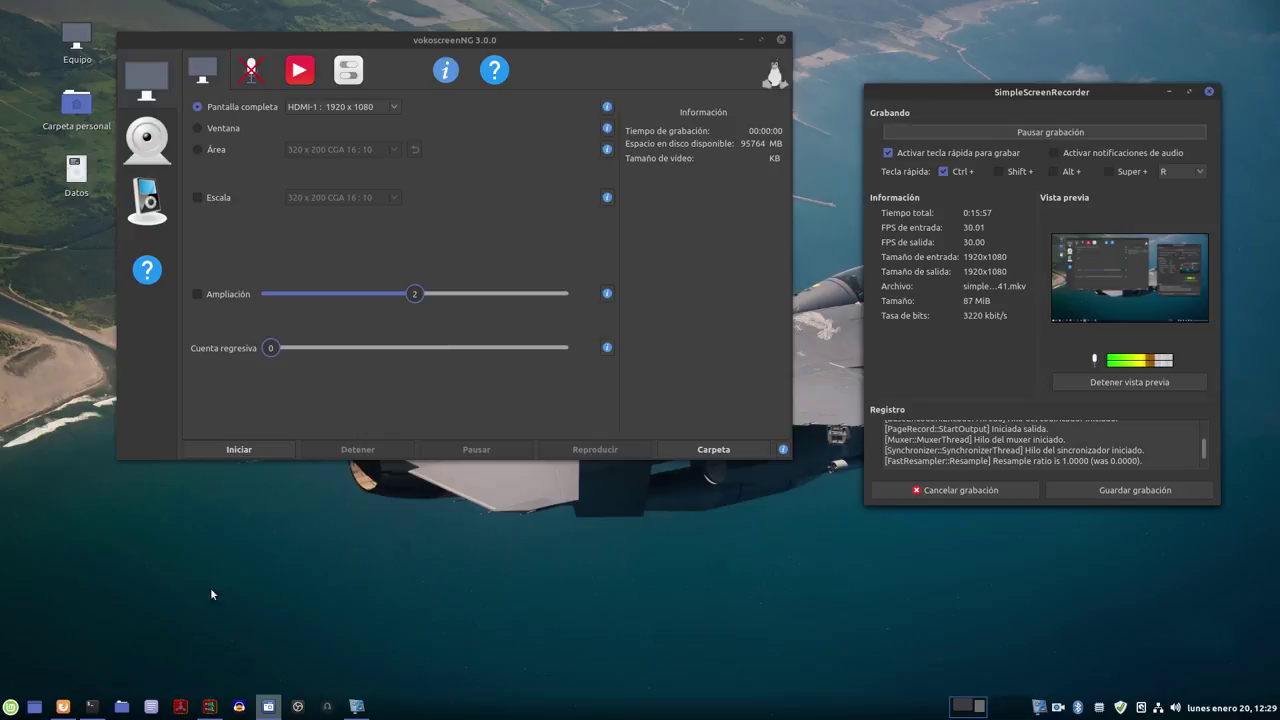
Step: Switch to Firefox and look through the UbuntuHandbook article on installing VokoscreenNG 3.0 via PPA, including its repository command
click(66, 712)
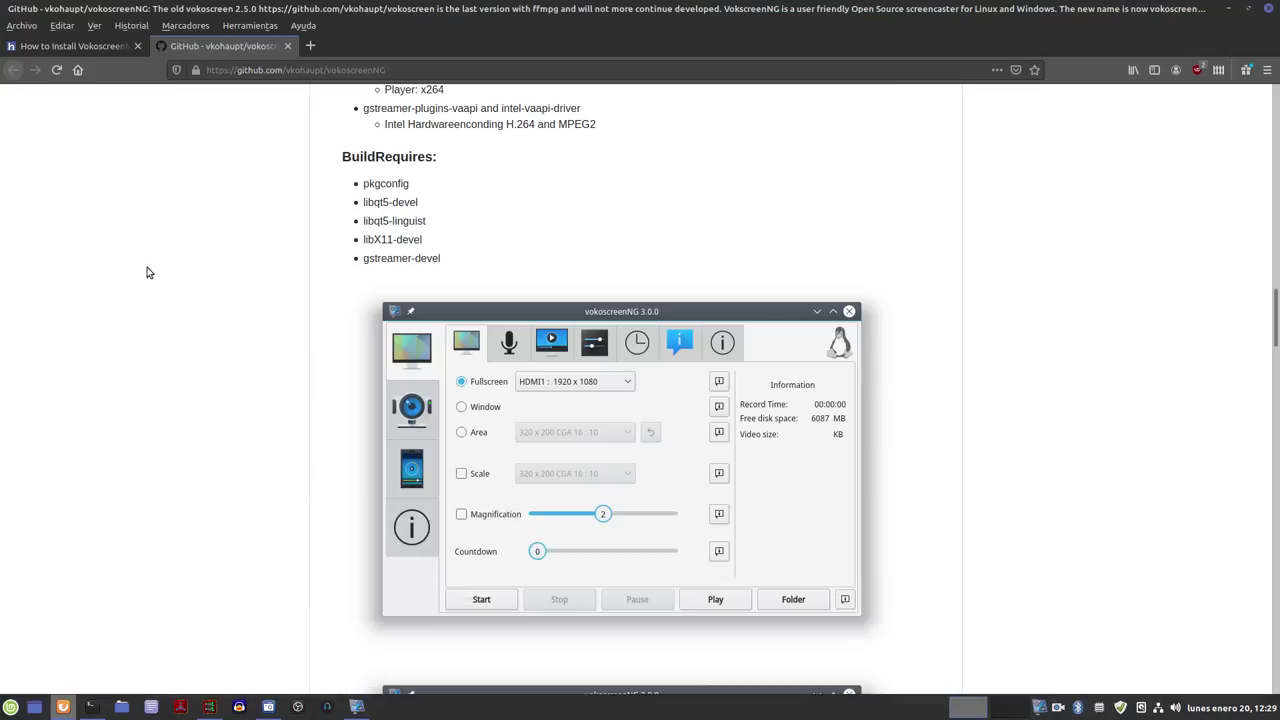
scroll(109, 343, up, 10)
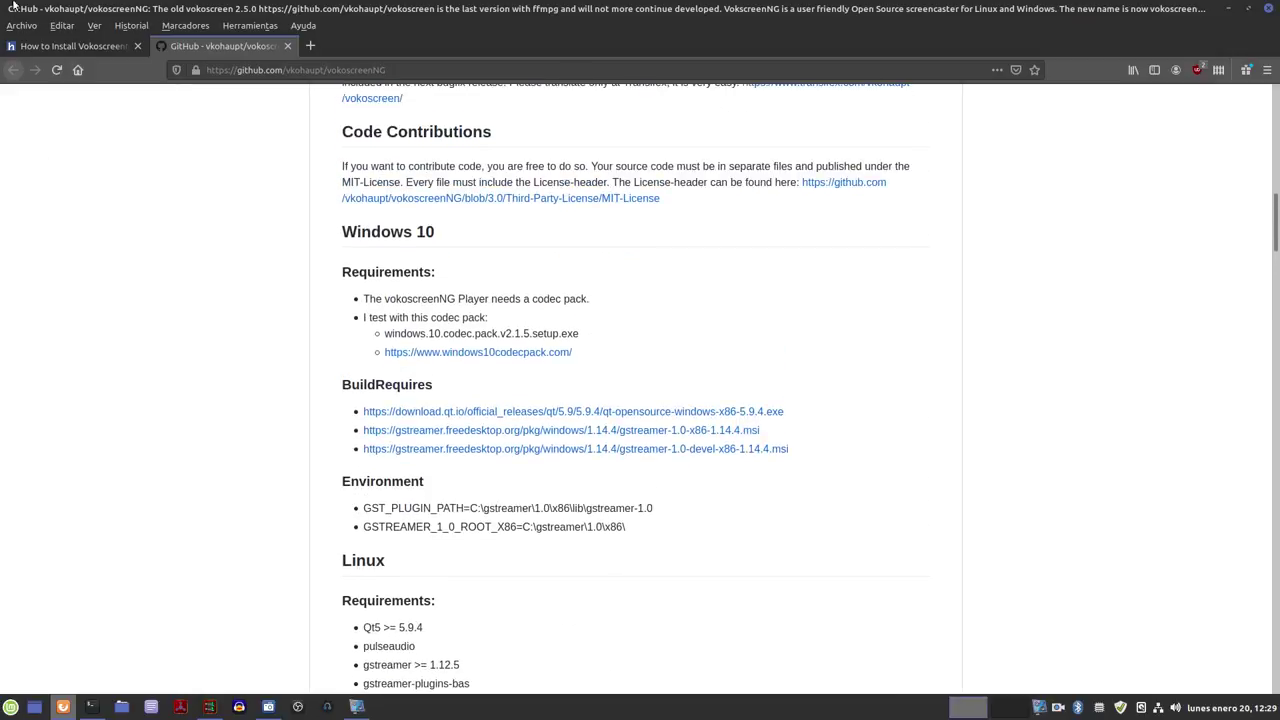
click(70, 46)
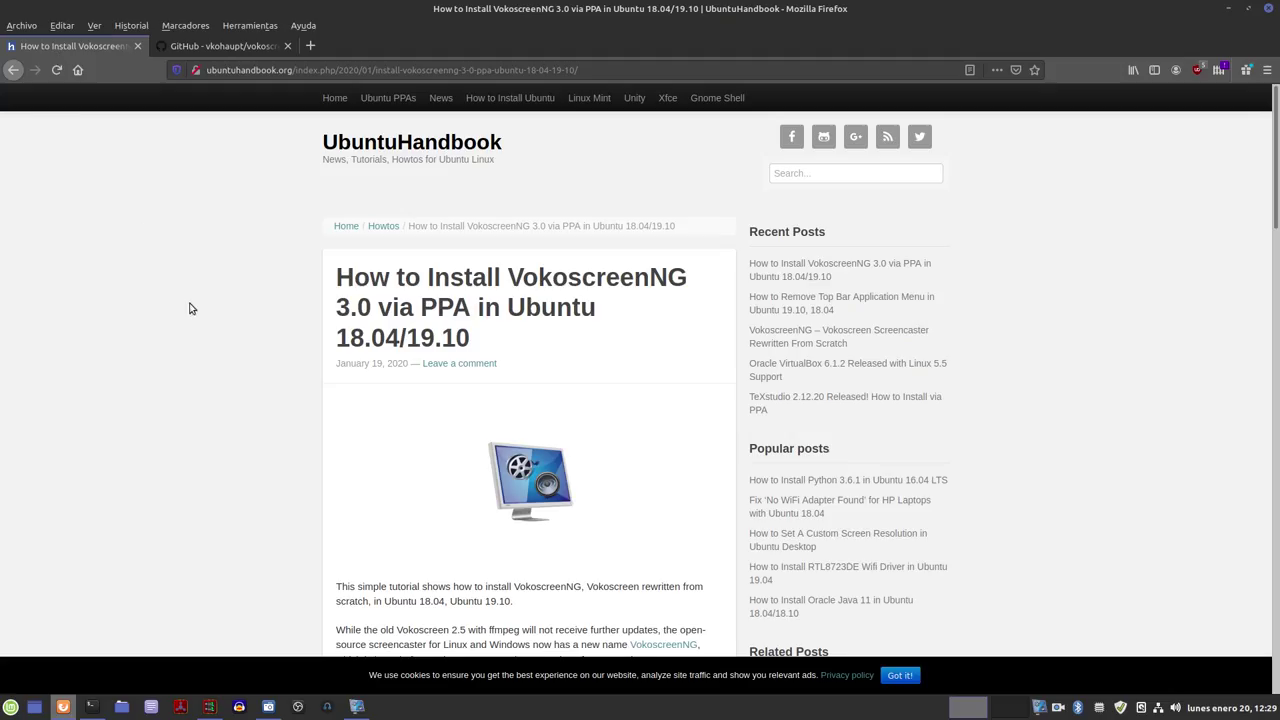
scroll(241, 376, down, 10)
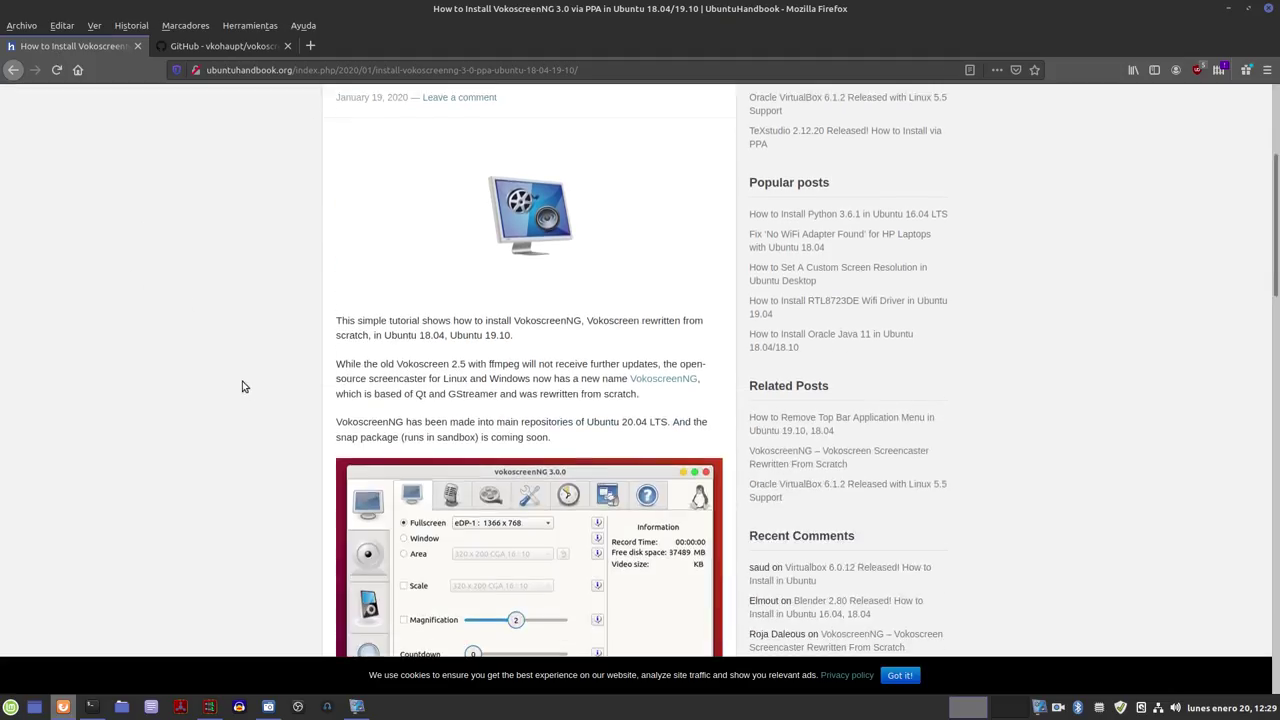
scroll(241, 371, down, 10)
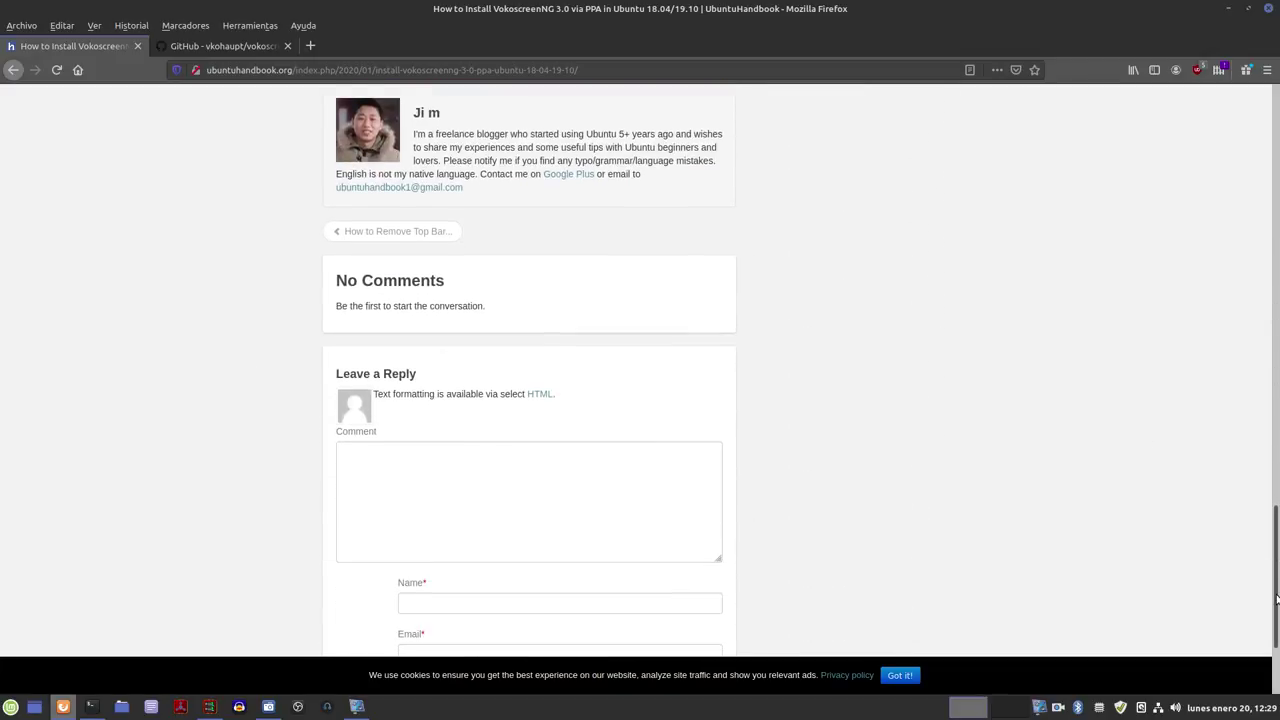
drag(1276, 598, 1266, 140)
scroll(446, 440, down, 3)
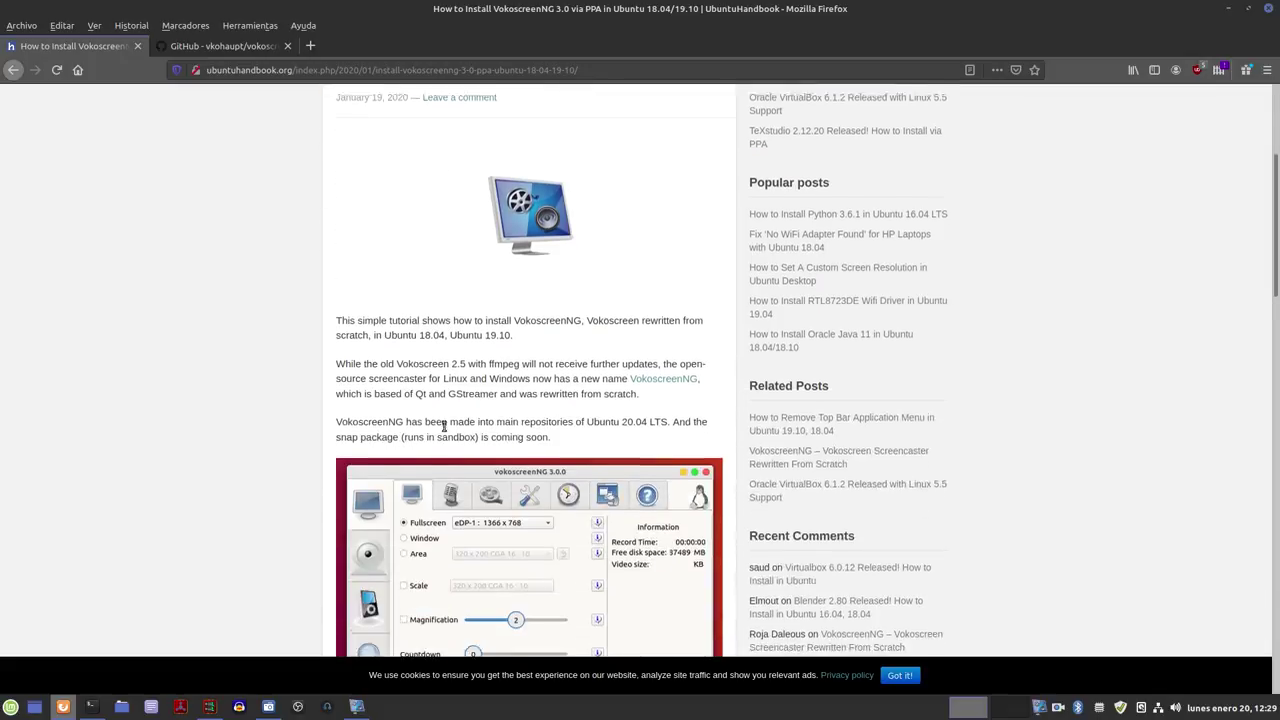
scroll(444, 426, down, 5)
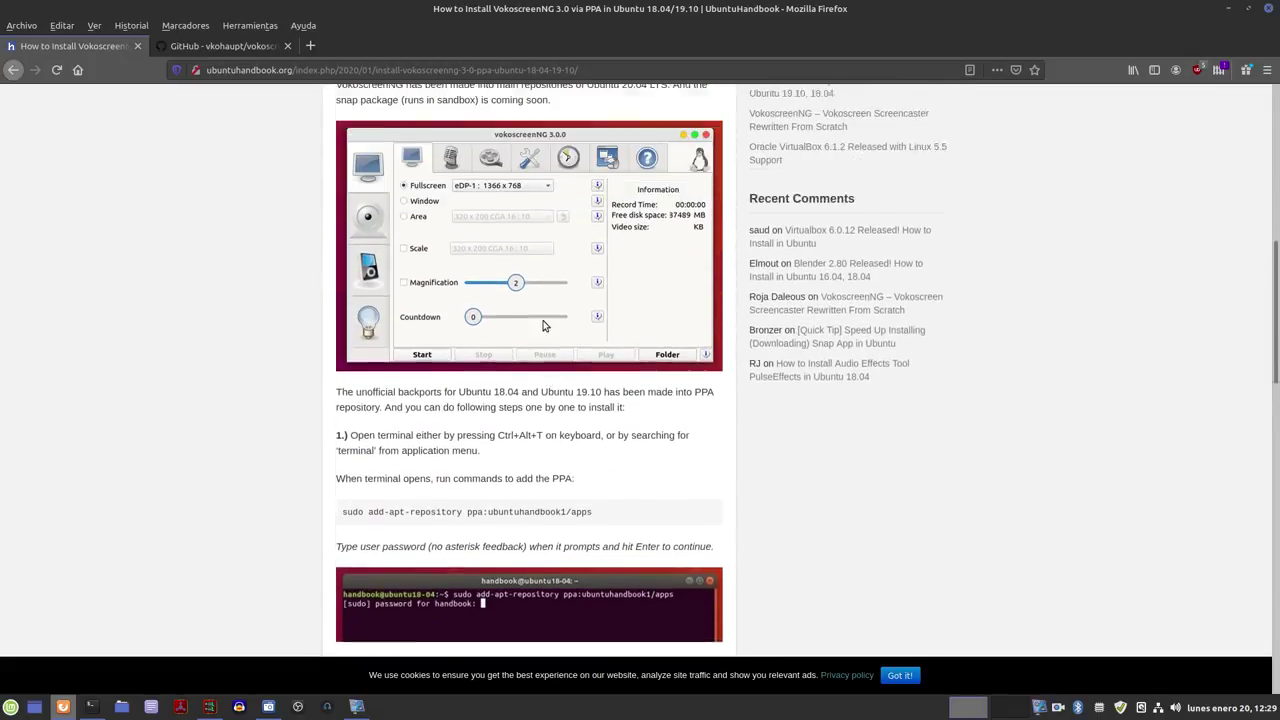
scroll(544, 325, up, 4)
Step: Open the VokoscreenNG link from the article and read the GitHub README's Windows 10 and Linux requirements
click(660, 422)
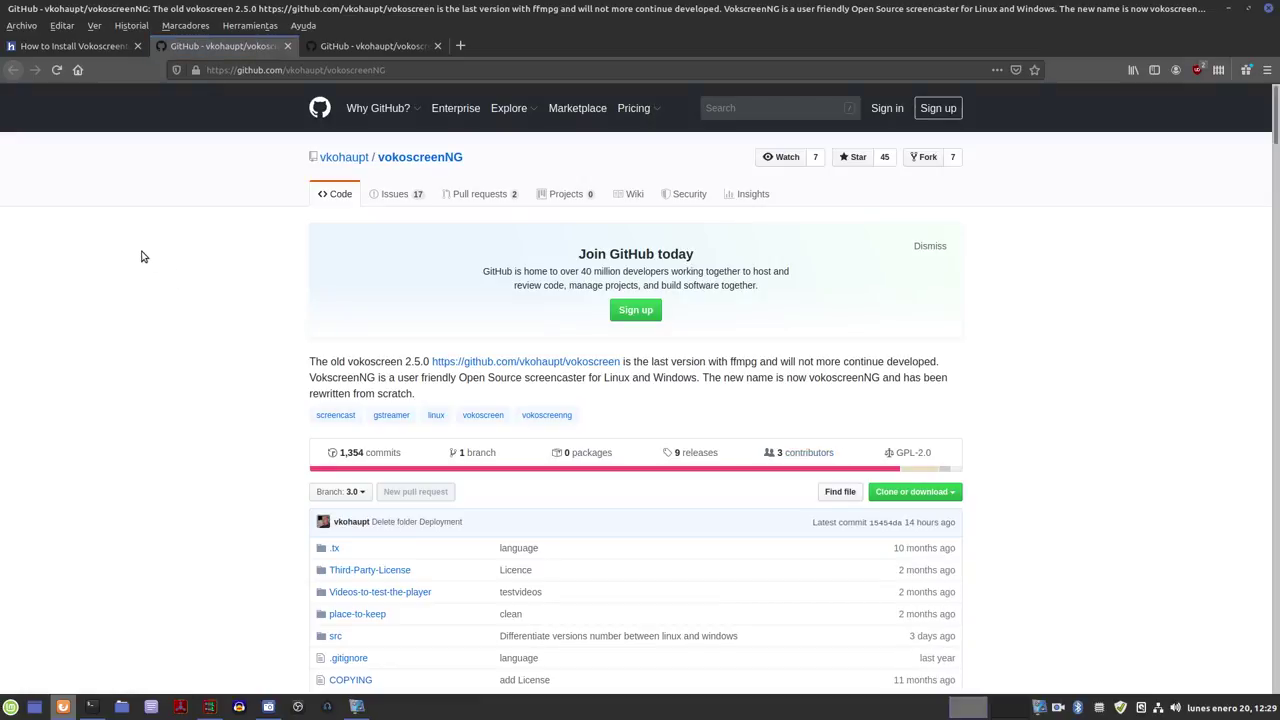
scroll(180, 330, down, 5)
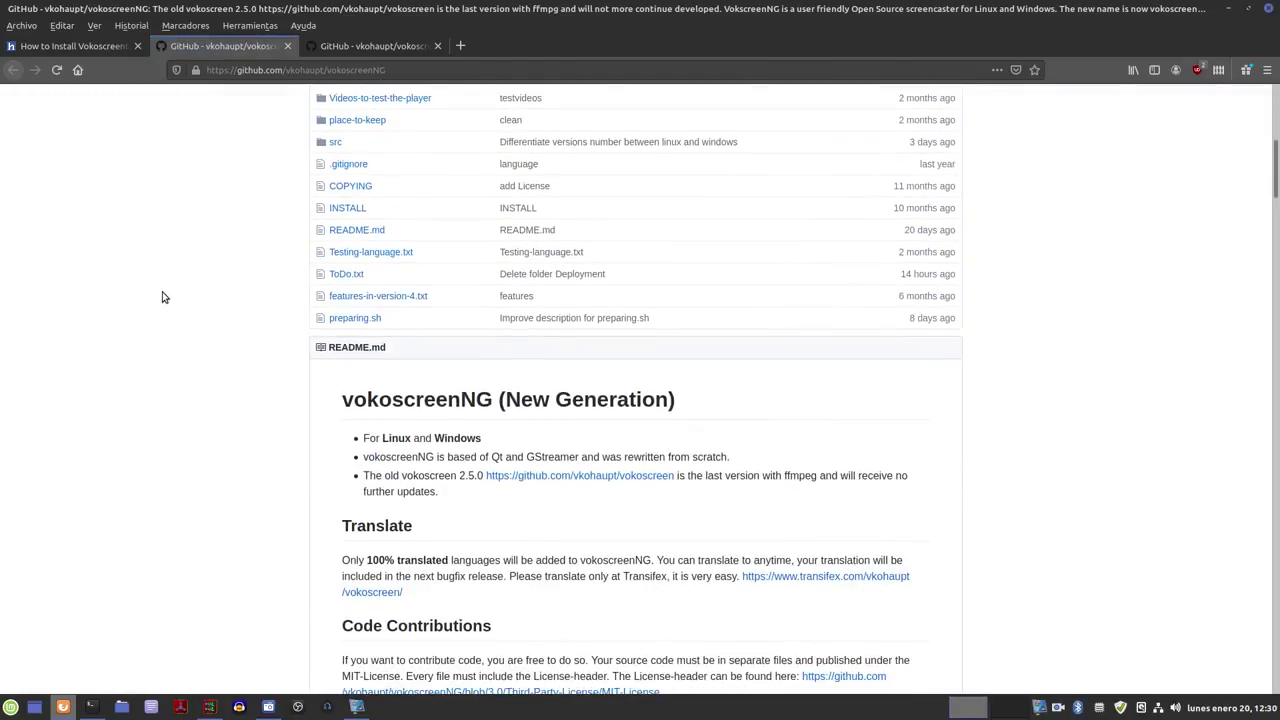
scroll(160, 295, down, 3)
scroll(158, 310, down, 10)
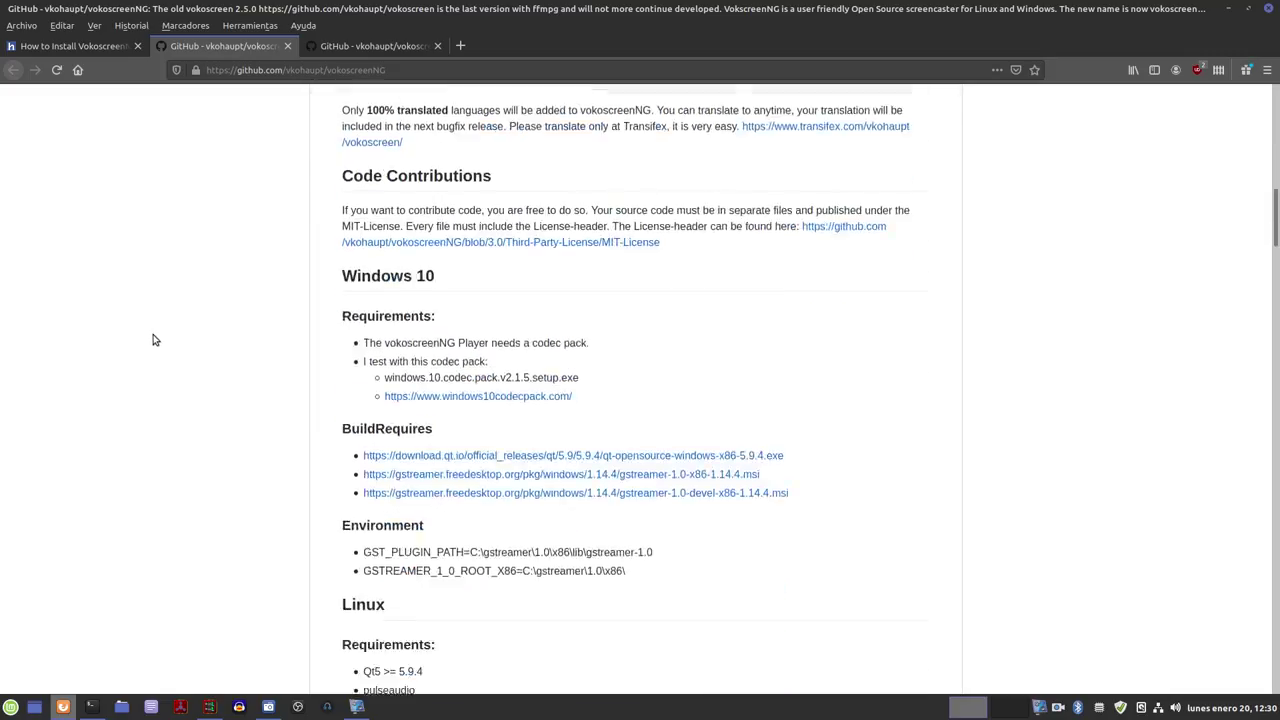
scroll(160, 326, up, 3)
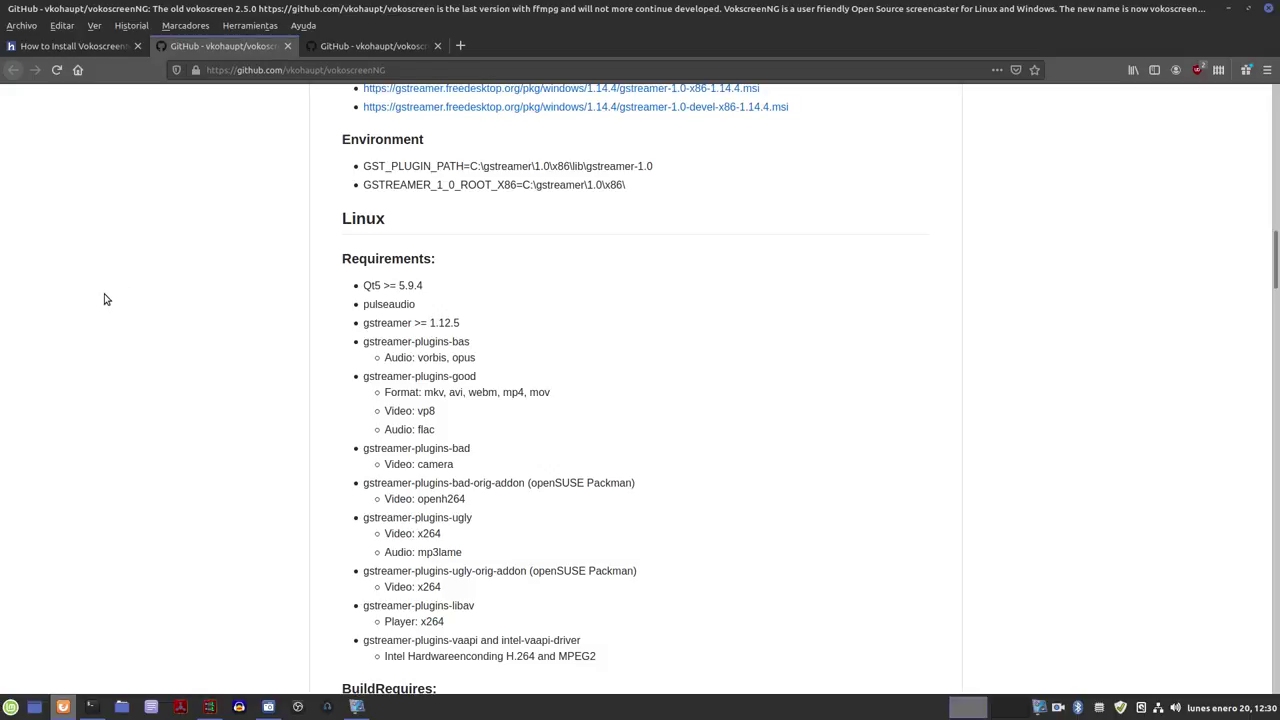
Step: Examine the README's build requirements and its screenshots of the capture, audio, video, miscellaneous, codec, camera and player pages
scroll(104, 295, down, 10)
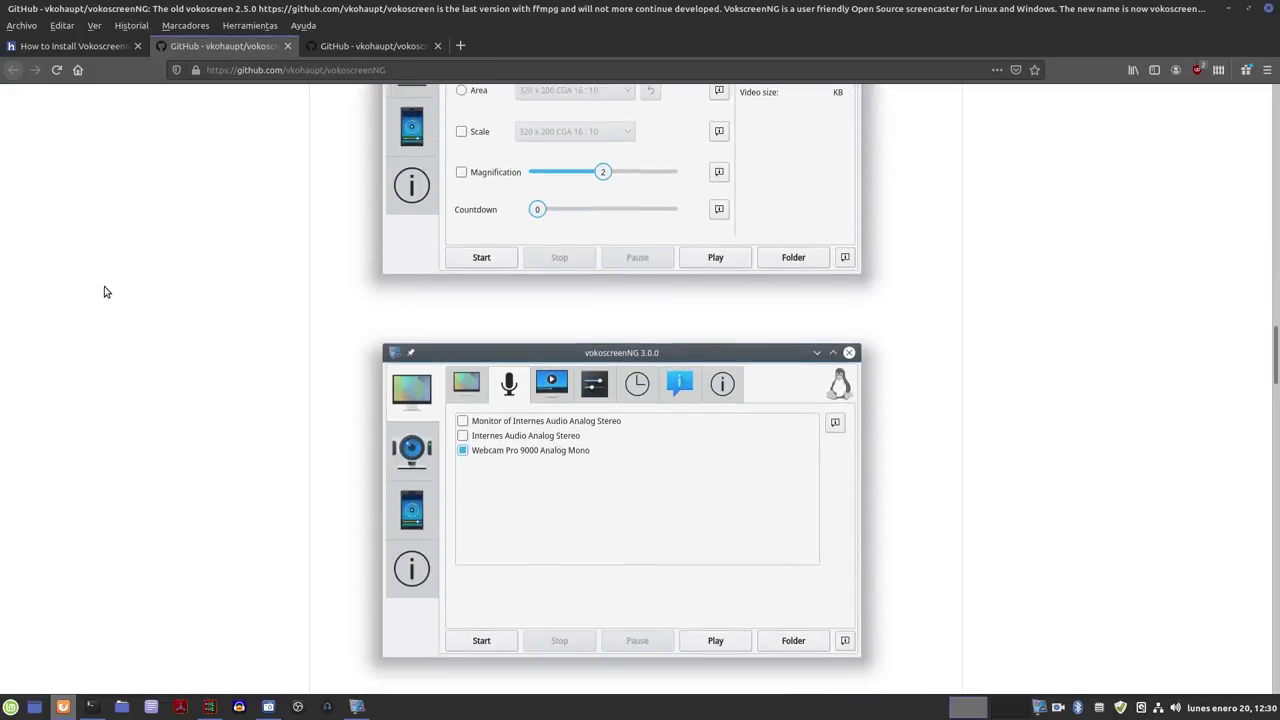
scroll(104, 292, down, 3)
scroll(104, 292, up, 9)
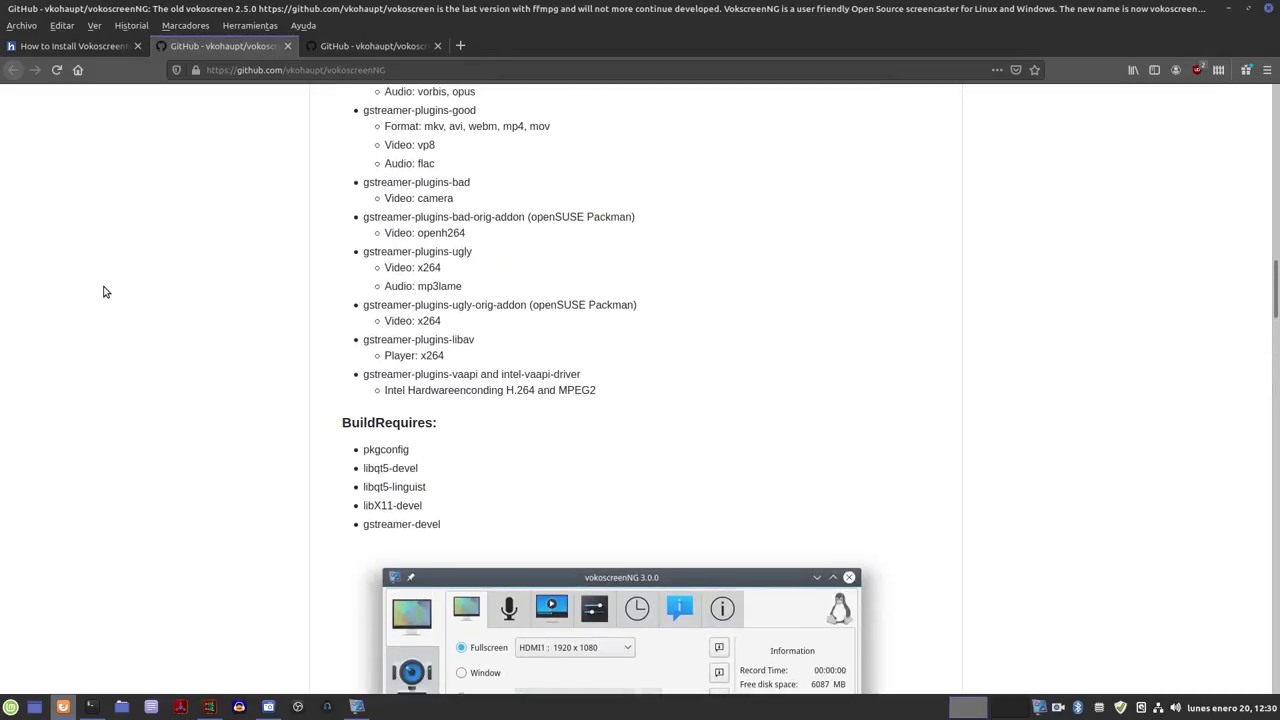
scroll(104, 292, down, 15)
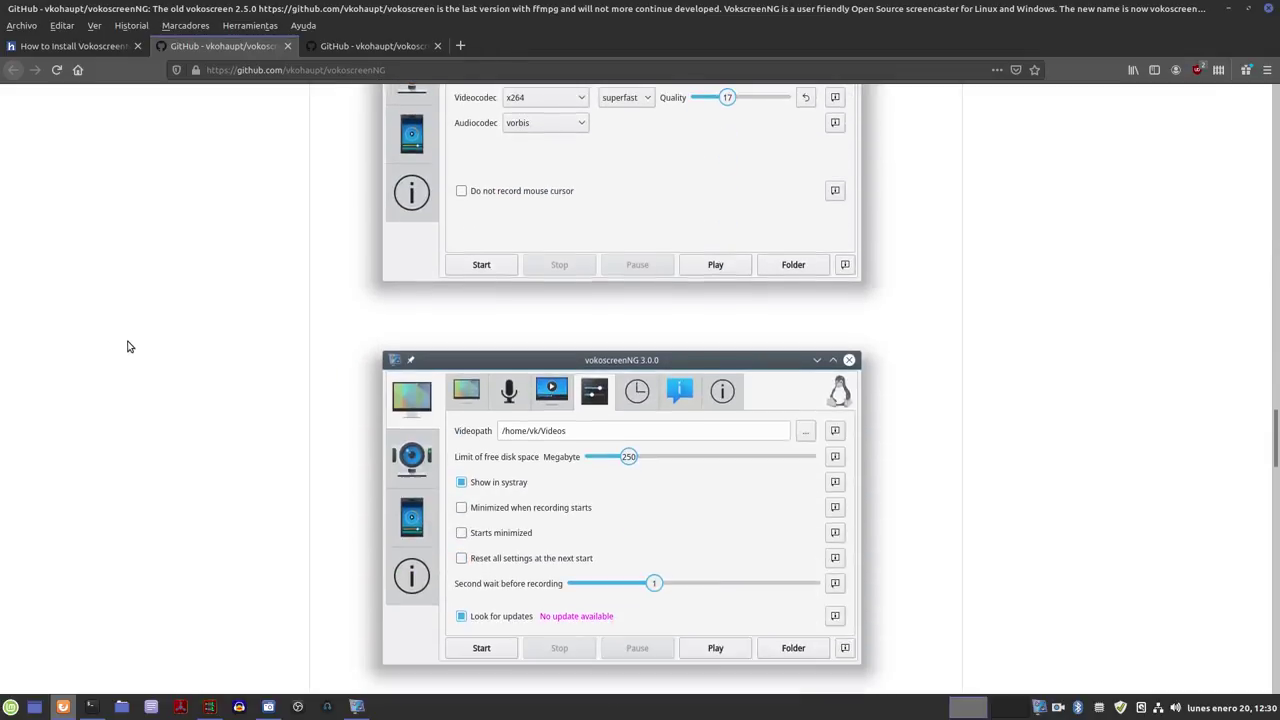
scroll(128, 320, down, 10)
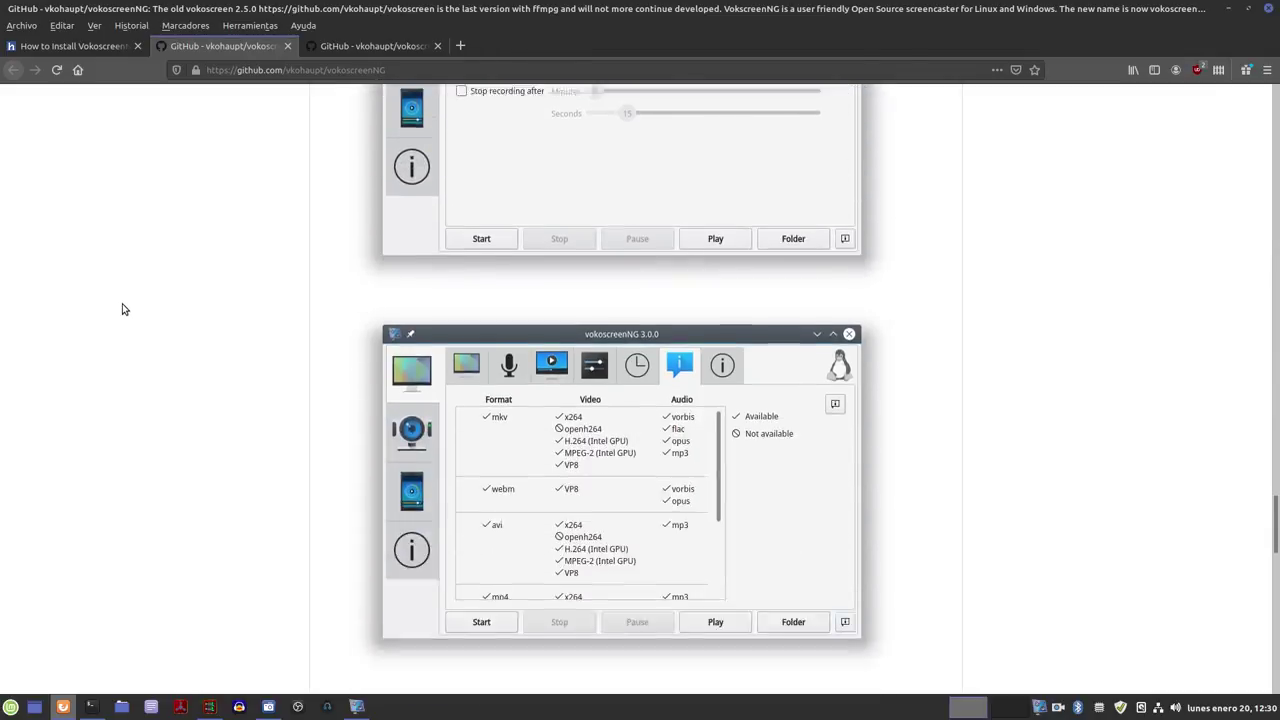
scroll(122, 300, down, 7)
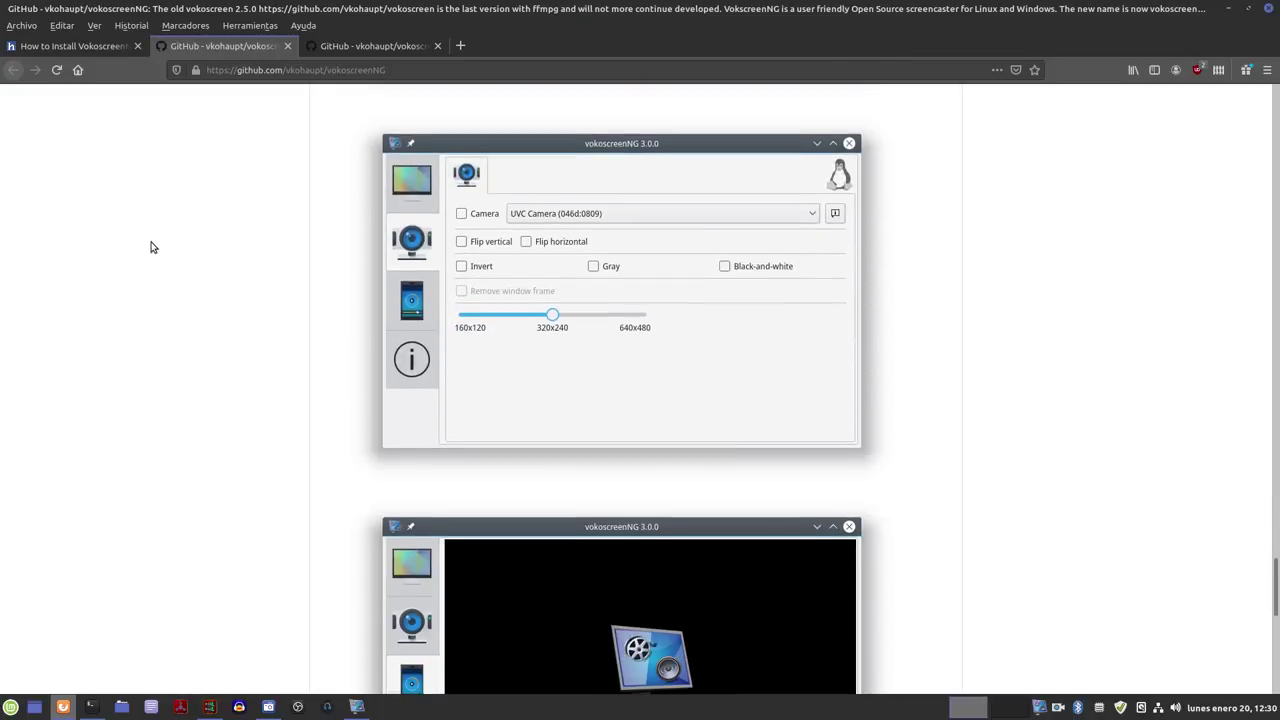
scroll(151, 242, down, 4)
scroll(154, 228, down, 3)
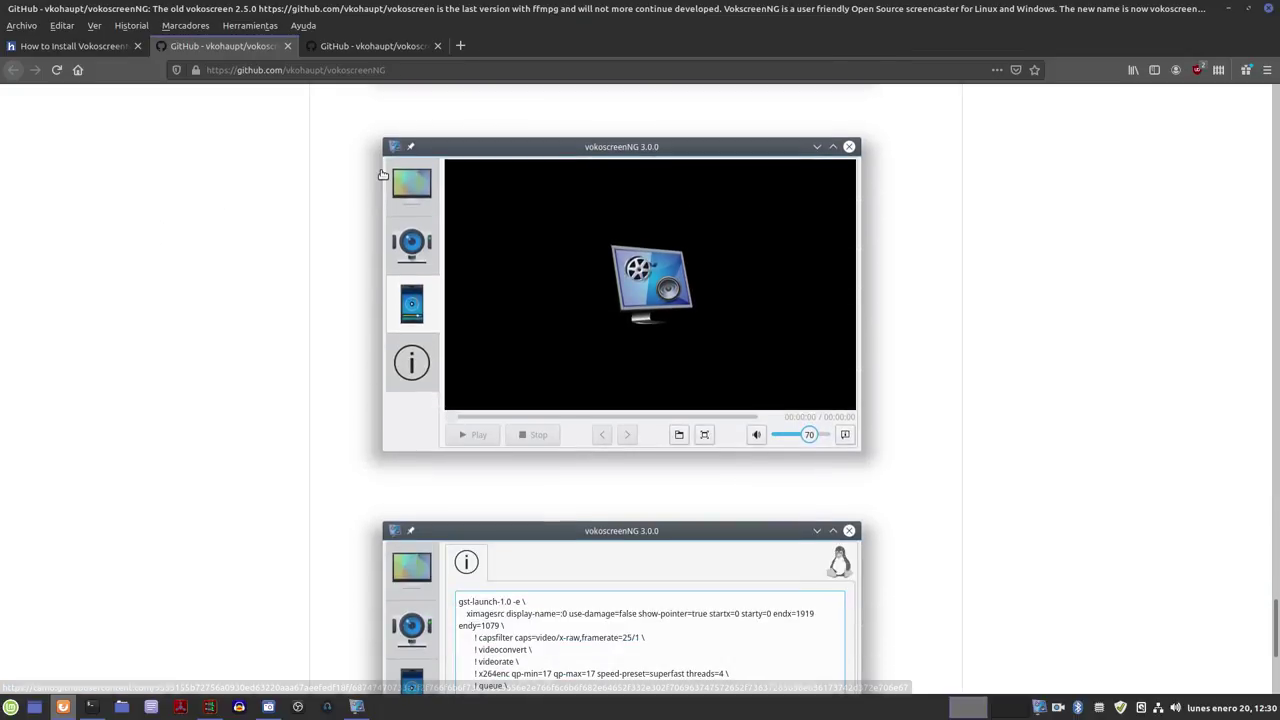
scroll(351, 186, up, 4)
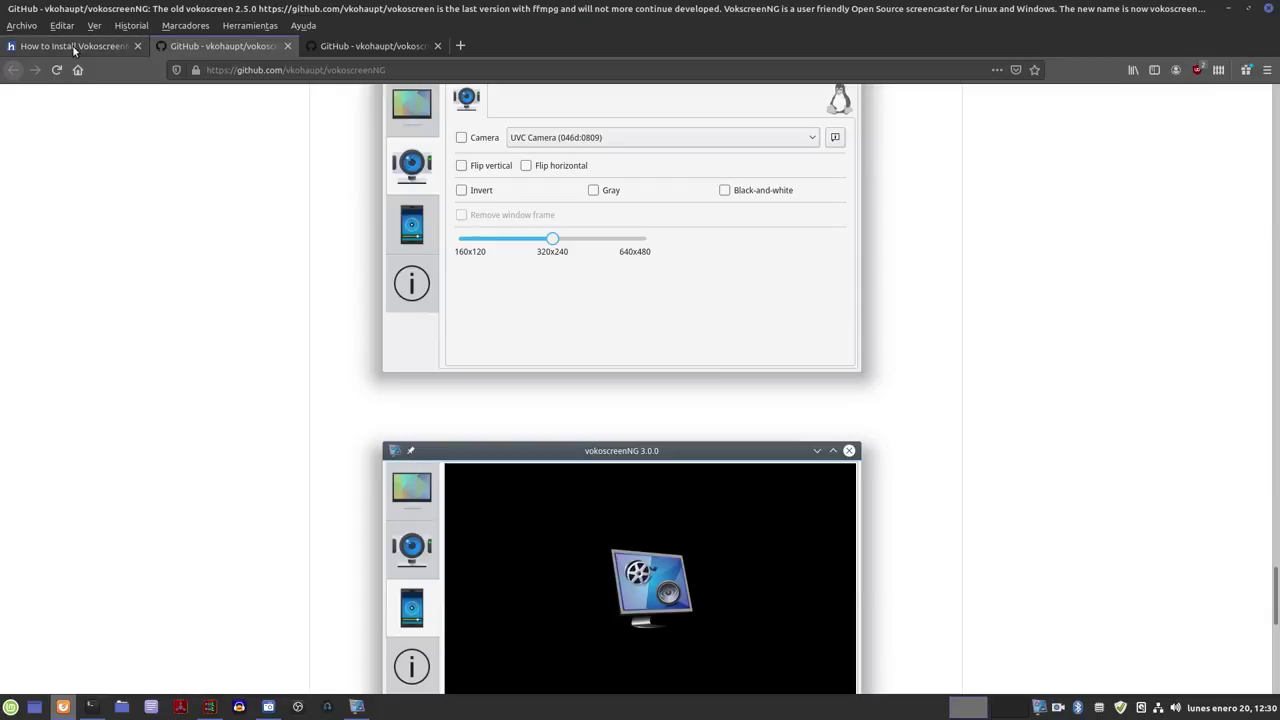
Step: Alternate between the UbuntuHandbook article and the vokoscreenNG GitHub page to present both references, ending on GitHub
click(75, 46)
click(215, 46)
click(61, 50)
click(232, 47)
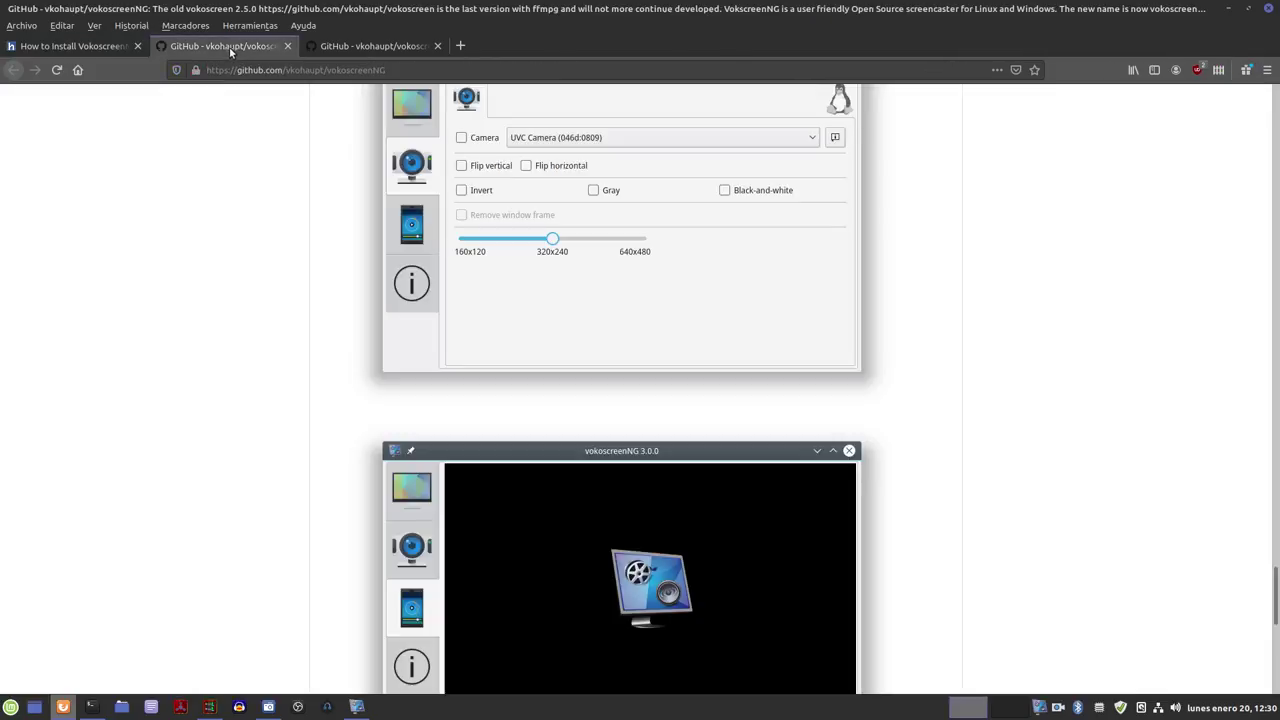
Step: Return to the beginning of the vokoscreenNG GitHub page and minimize Firefox
scroll(226, 203, up, 2)
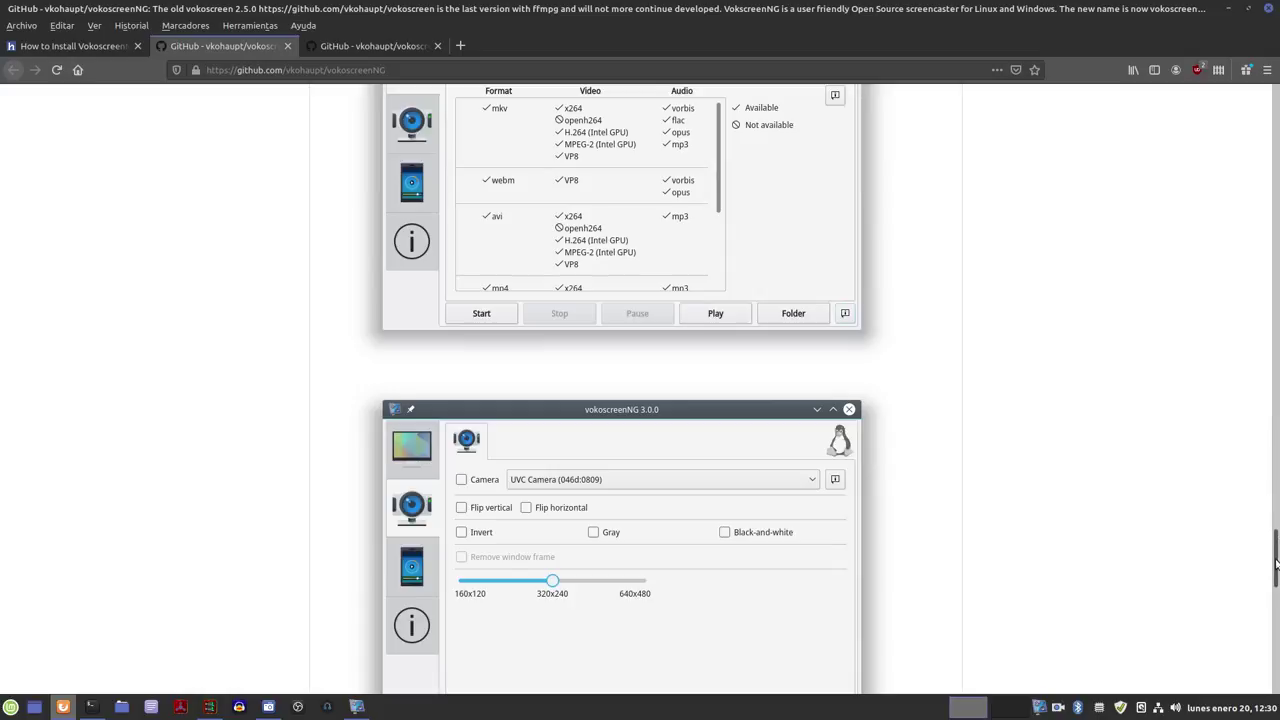
drag(1276, 566, 1273, 90)
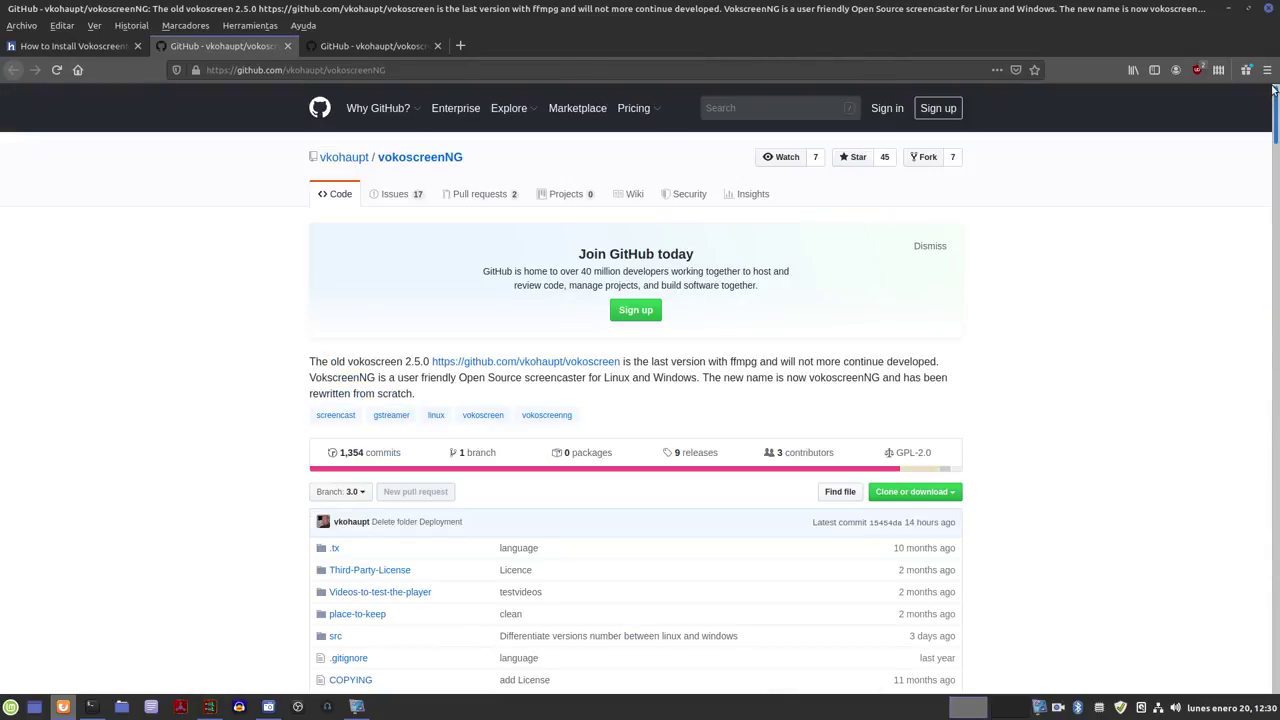
click(1230, 10)
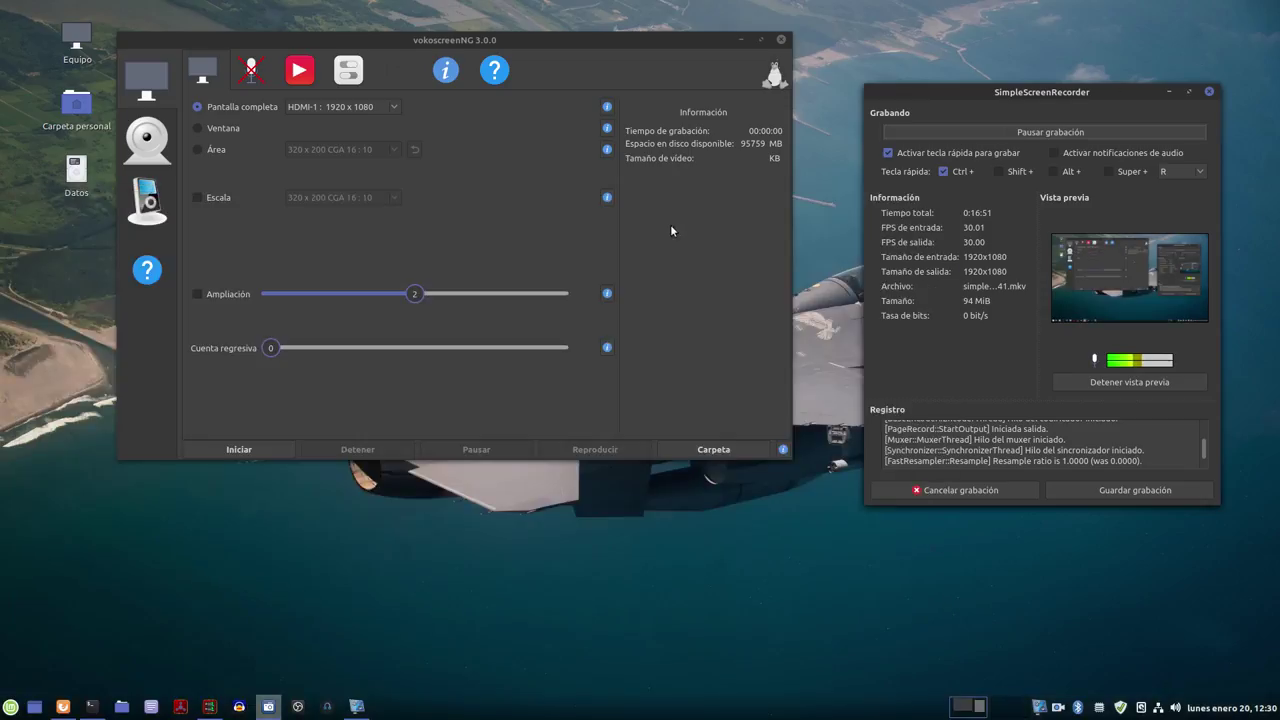
Step: Minimize SimpleScreenRecorder and reposition the vokoscreenNG window near the centre of the desktop
click(1169, 91)
drag(493, 47, 690, 138)
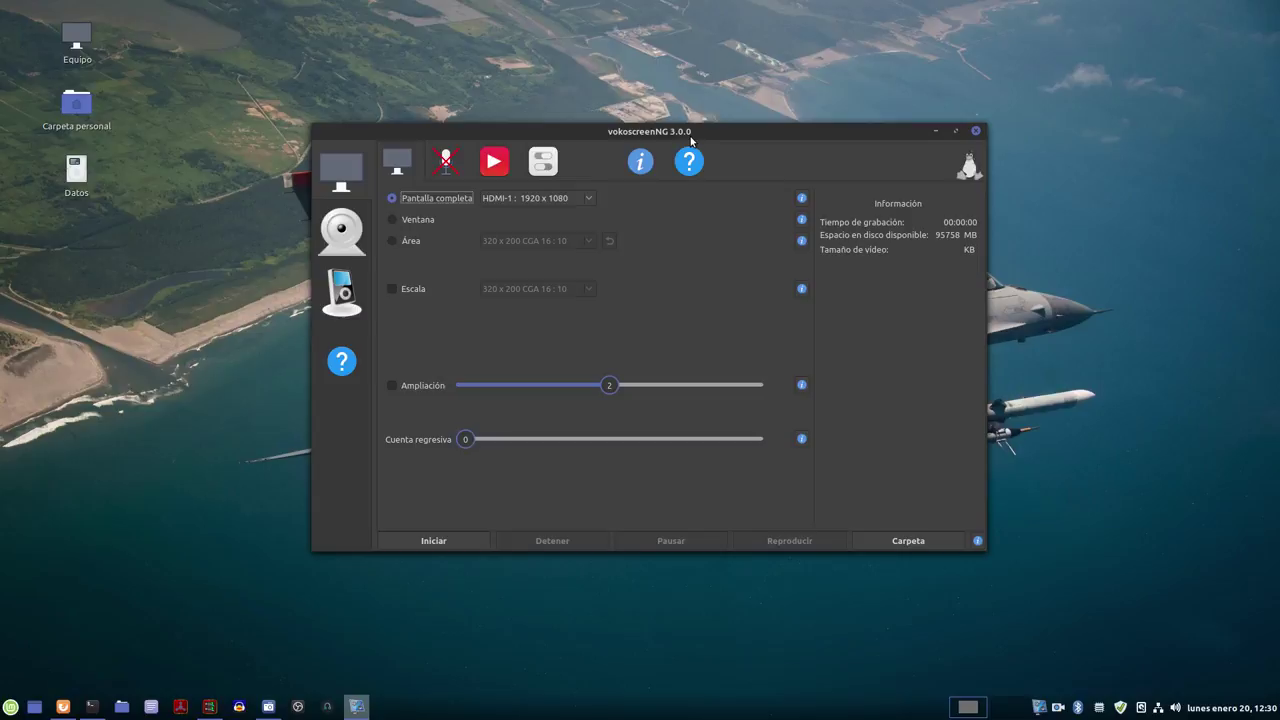
drag(697, 132, 728, 119)
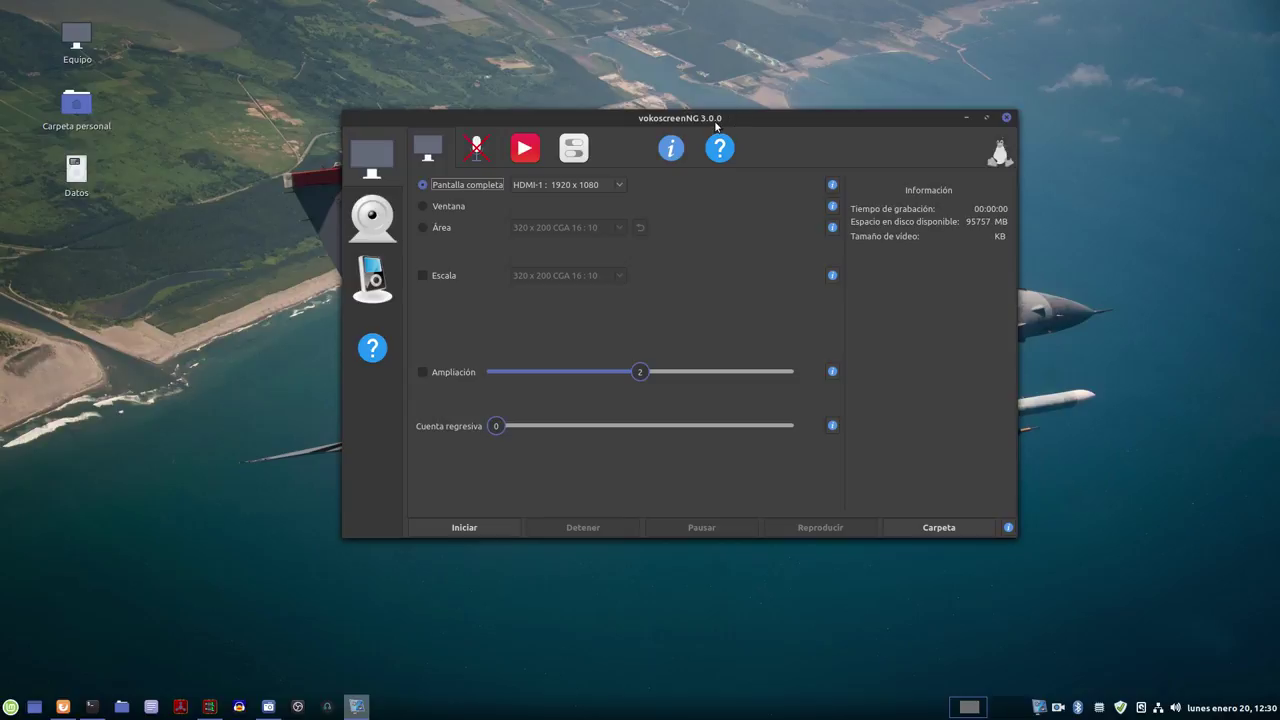
drag(717, 120, 698, 113)
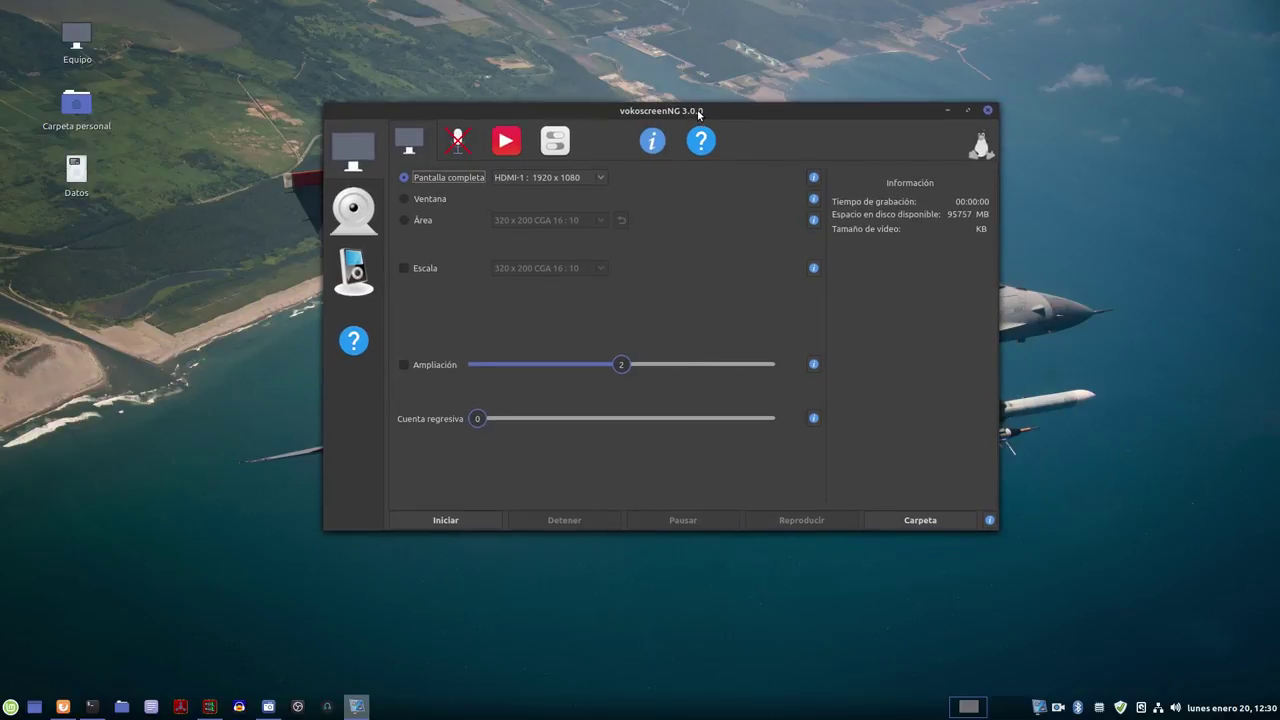